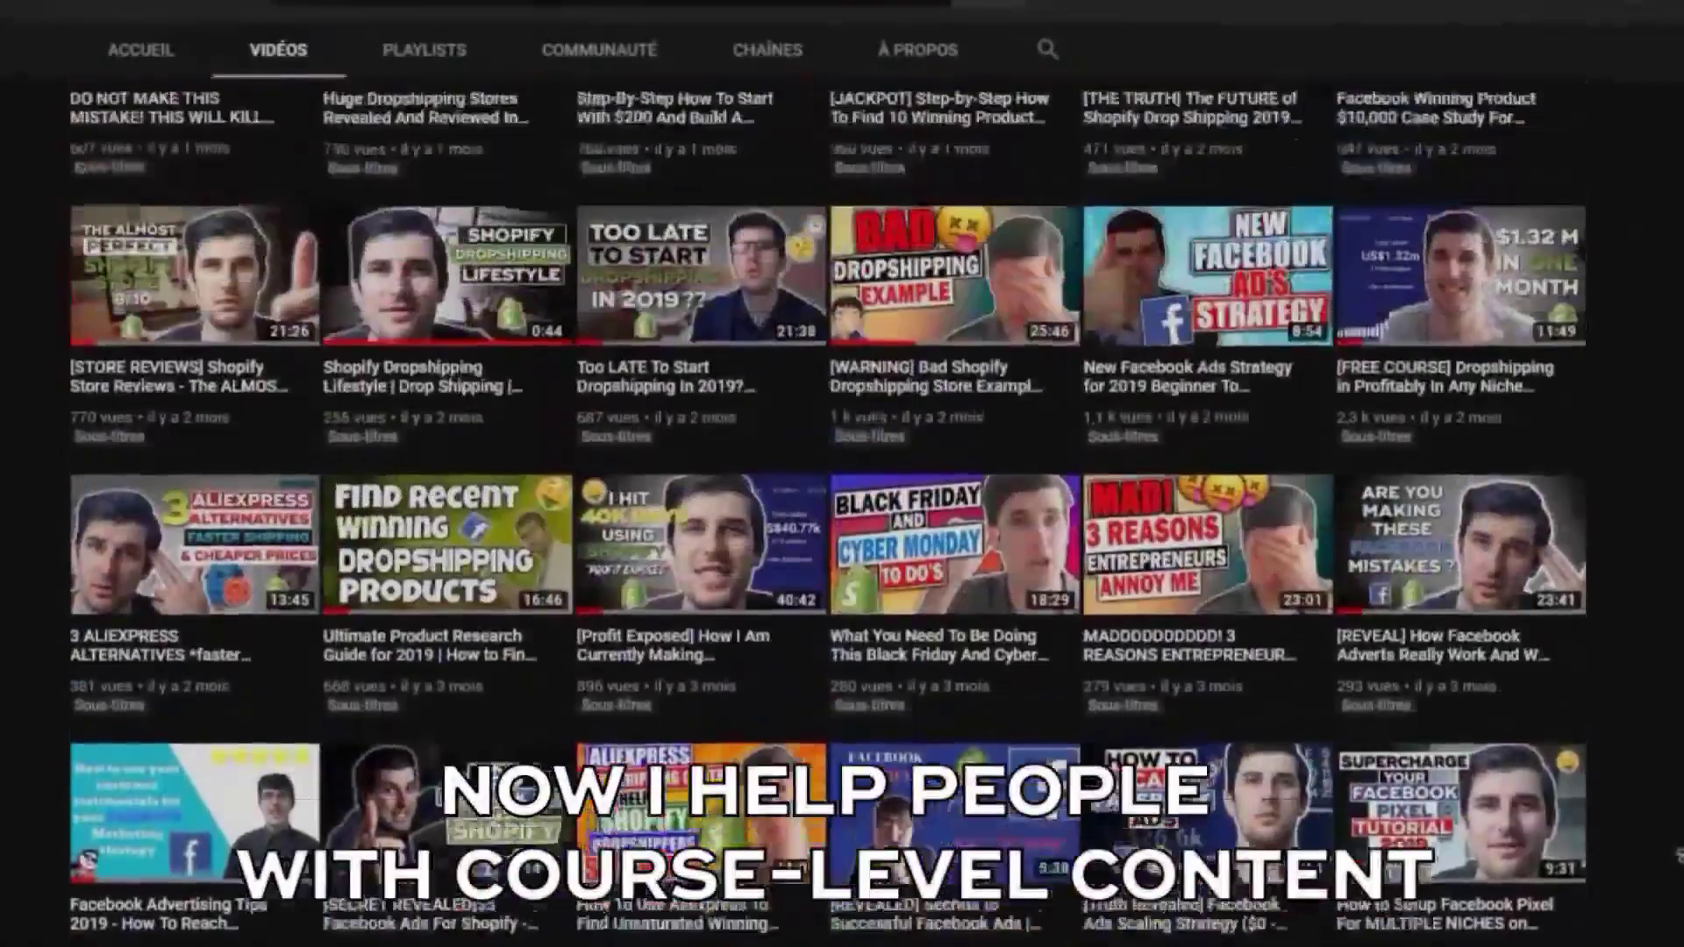
- Scroll through the YouTube channel's Videos grid
scroll(842, 473, "up", 15)
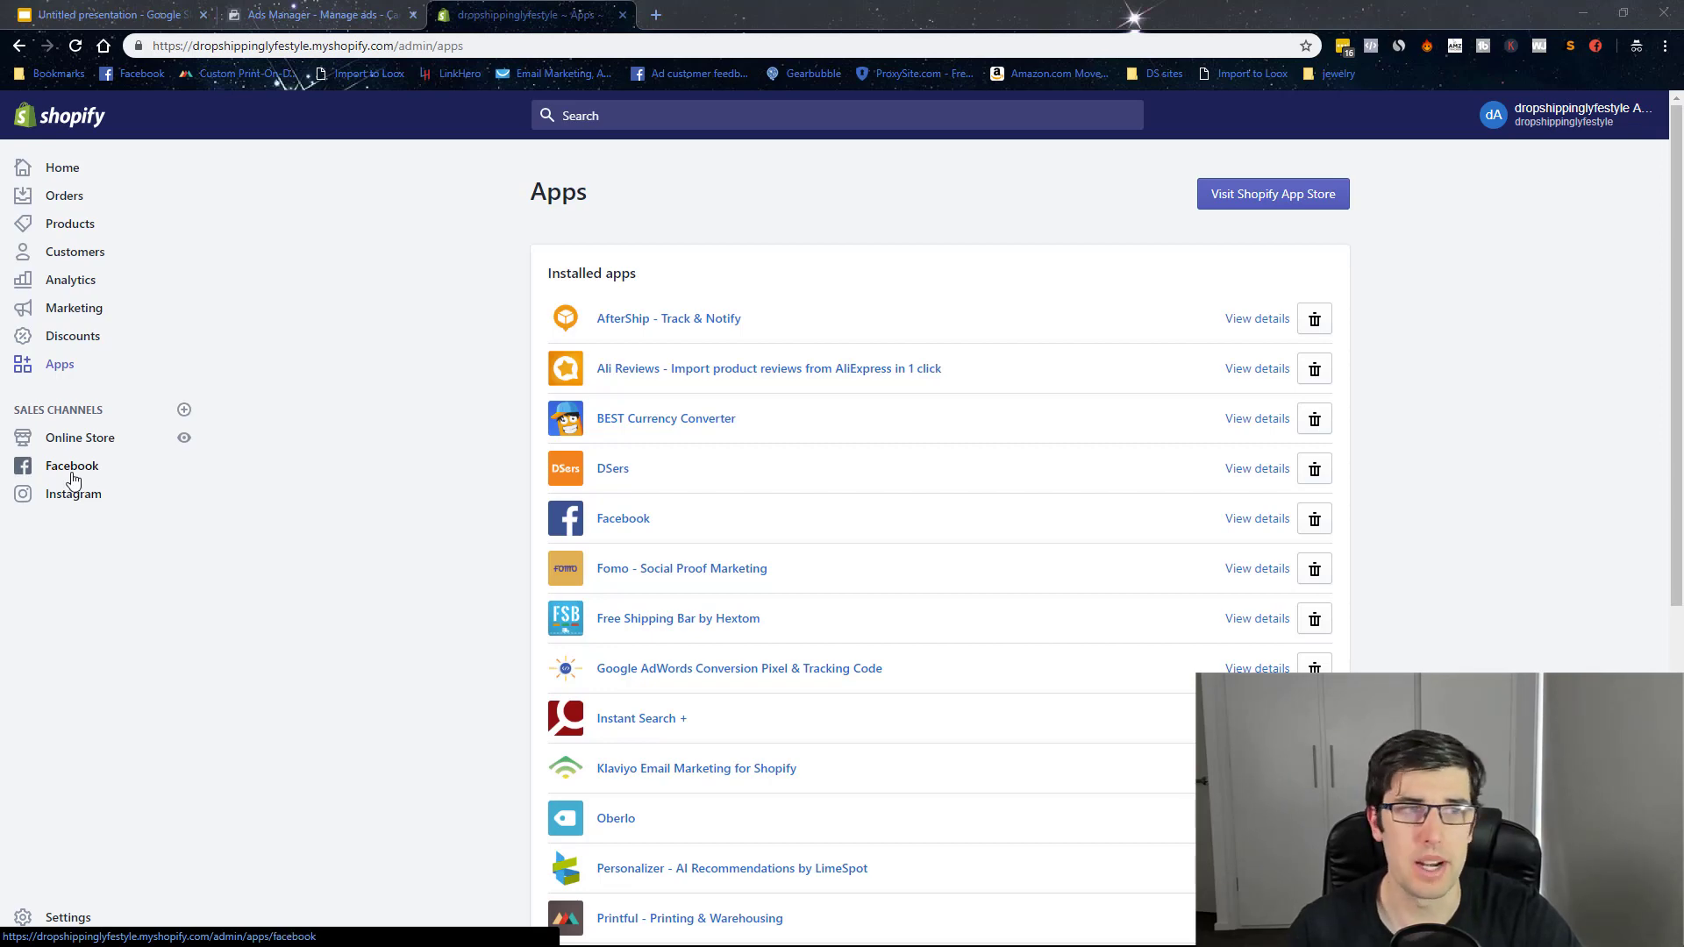
- Open the store's Facebook sales channel and select the Facebook product feed URL
left_click(184, 410)
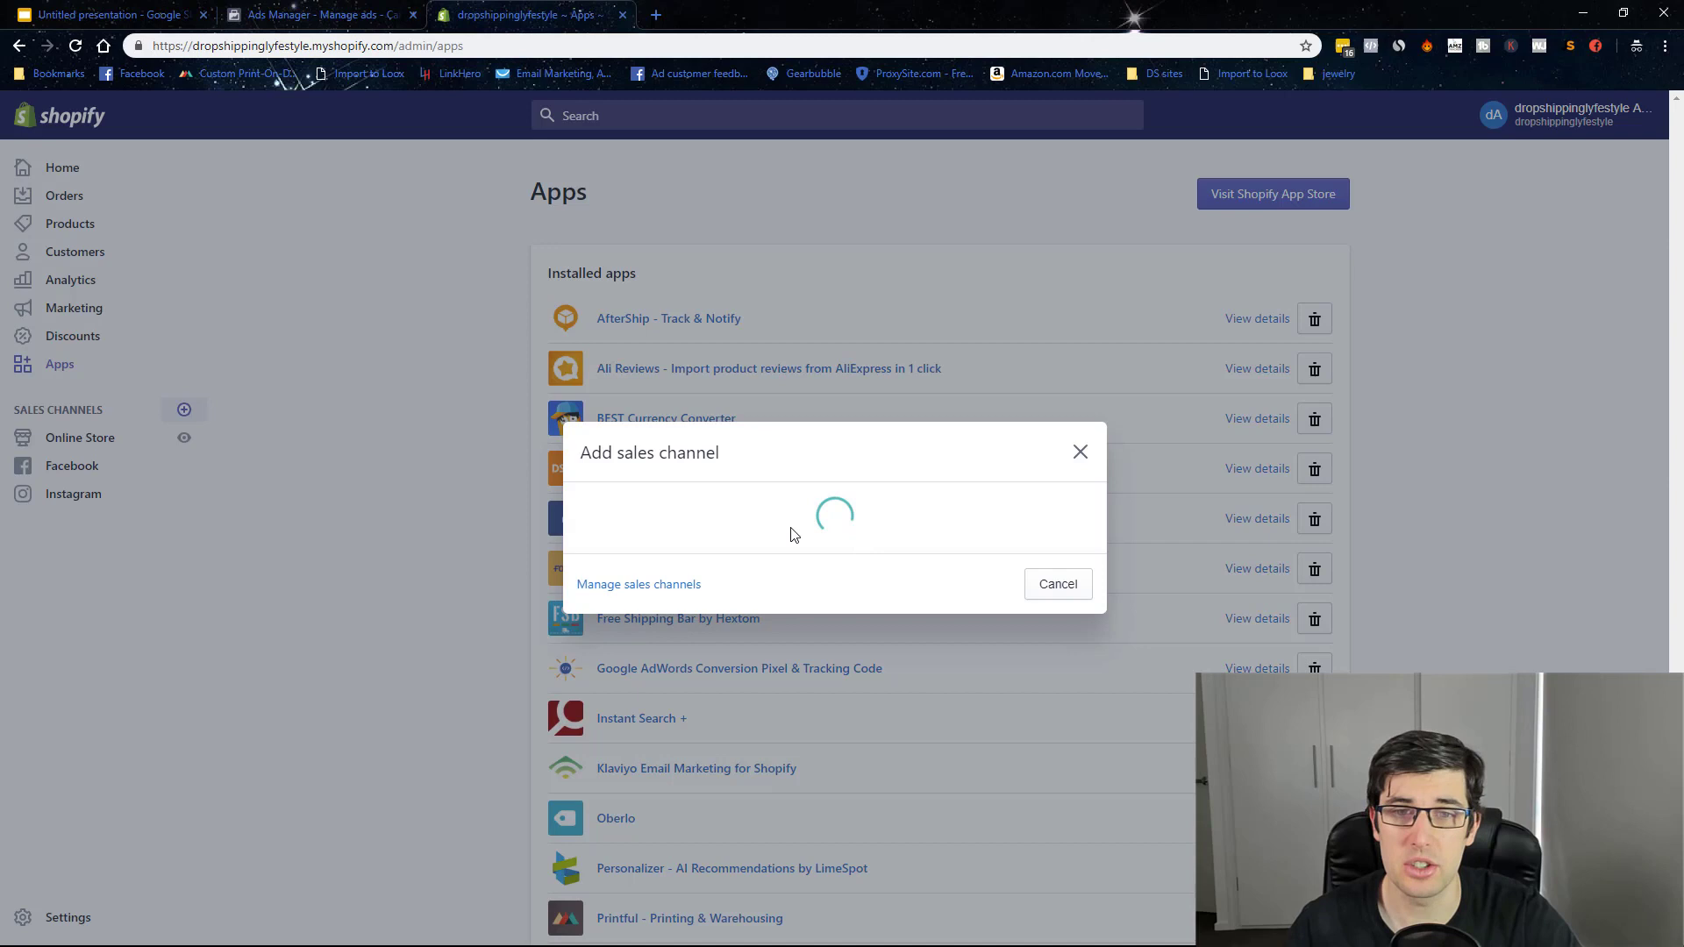
left_click(1082, 285)
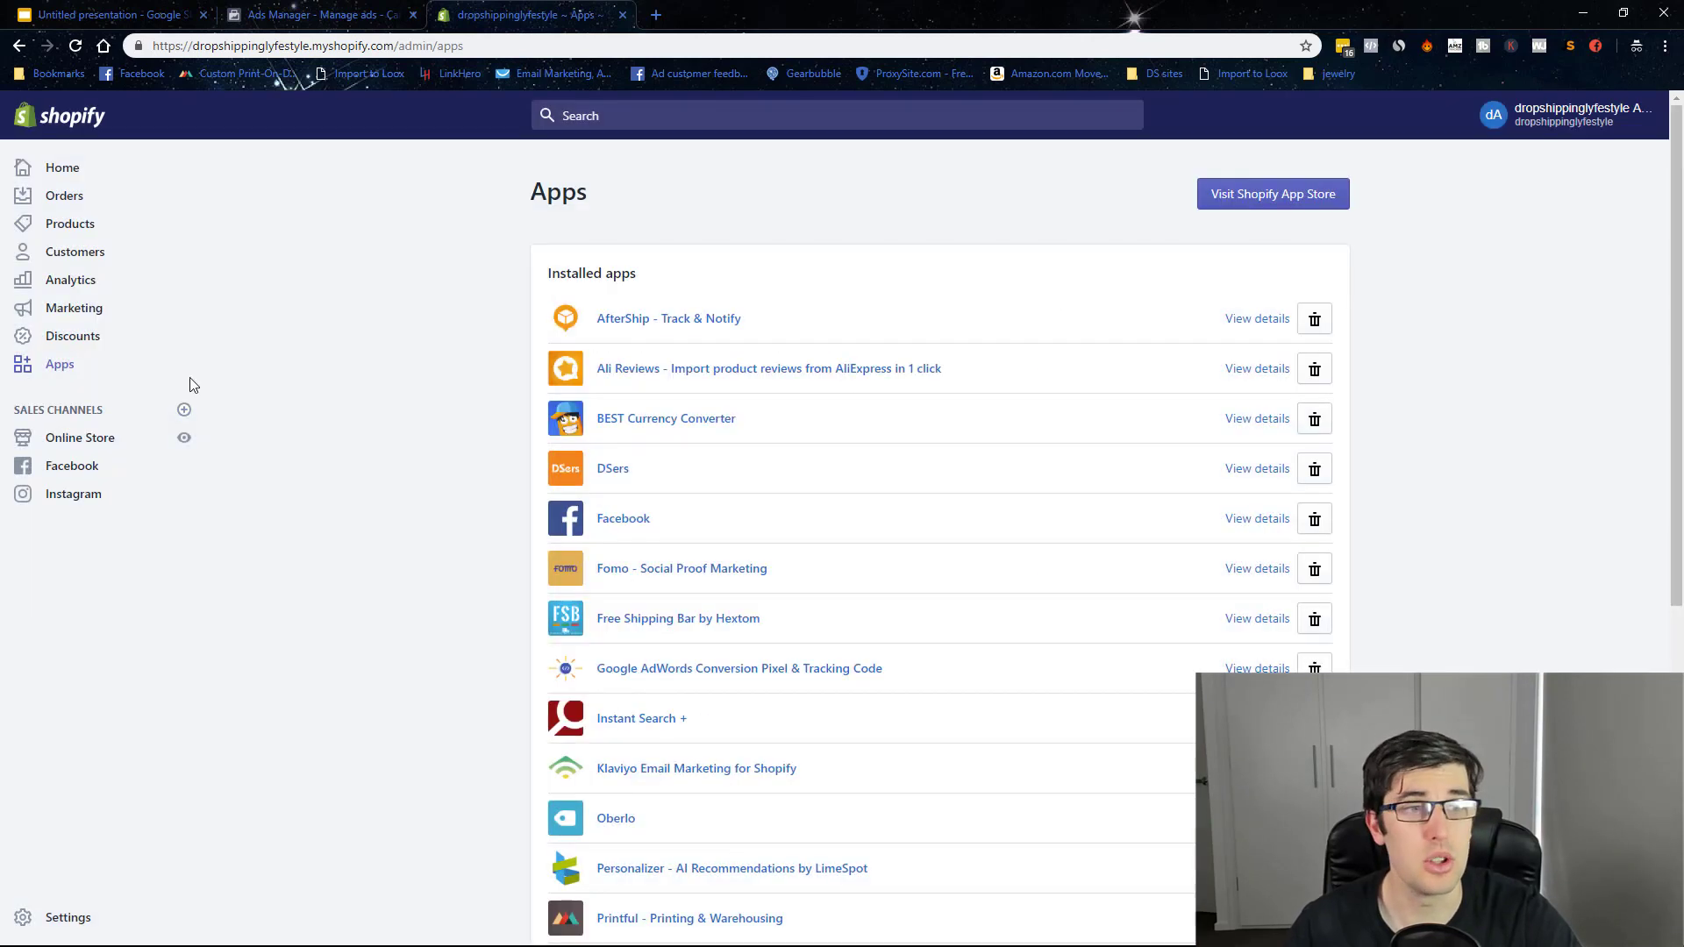
left_click(68, 466)
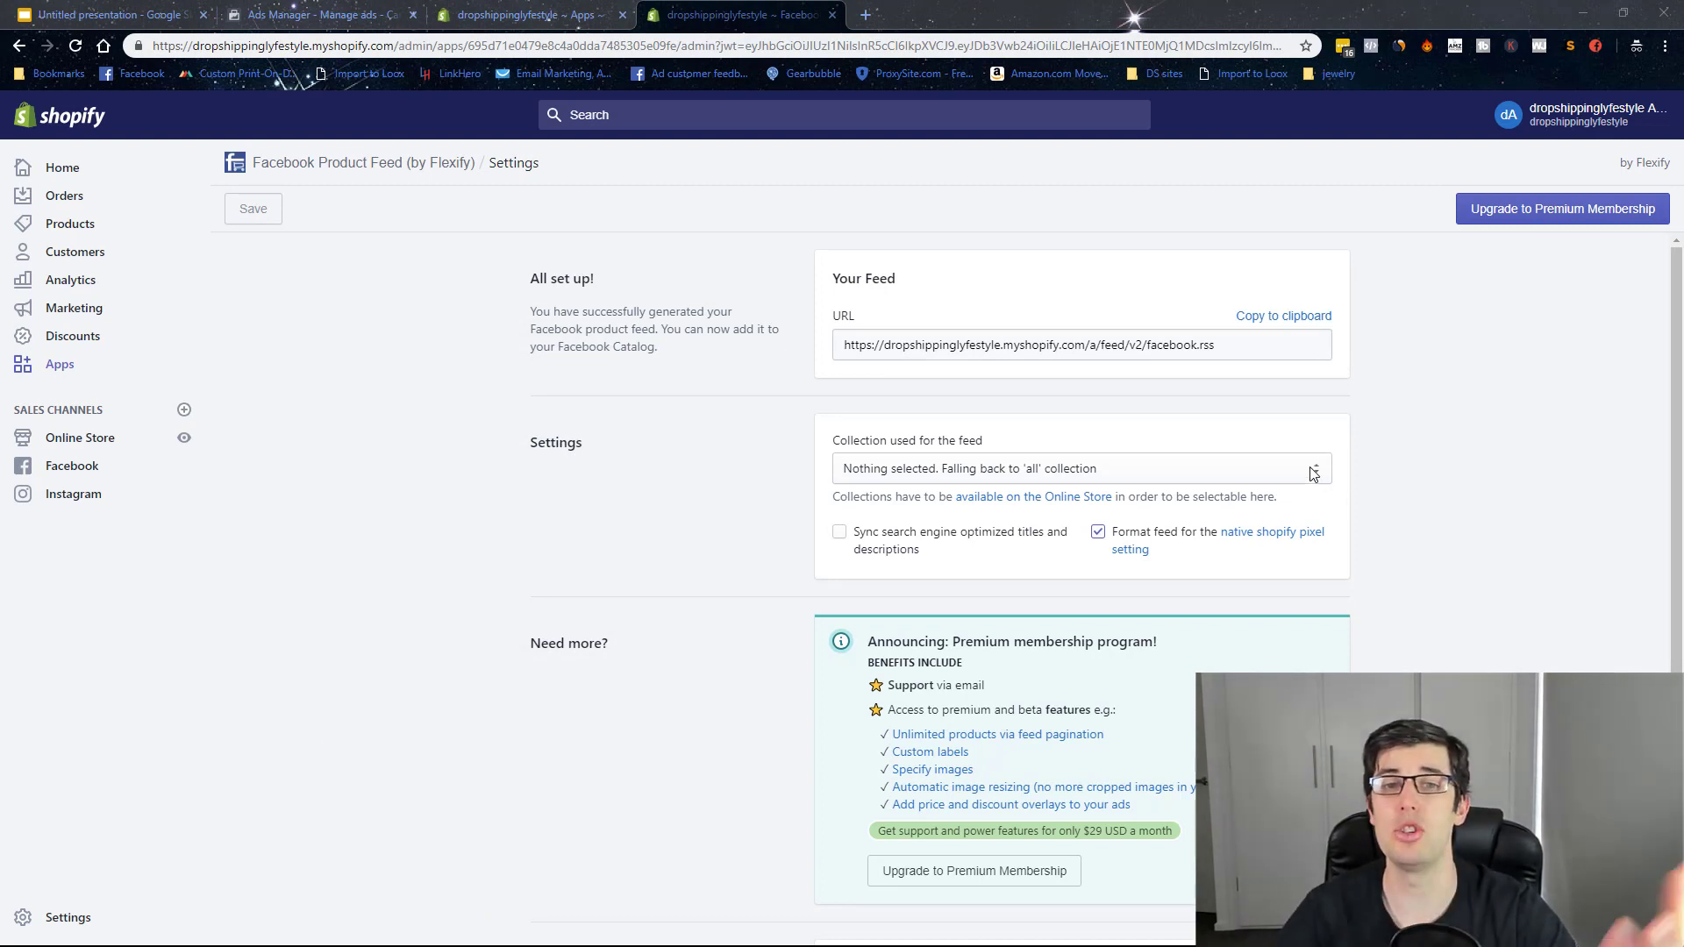
left_click_drag(1252, 354, 834, 364)
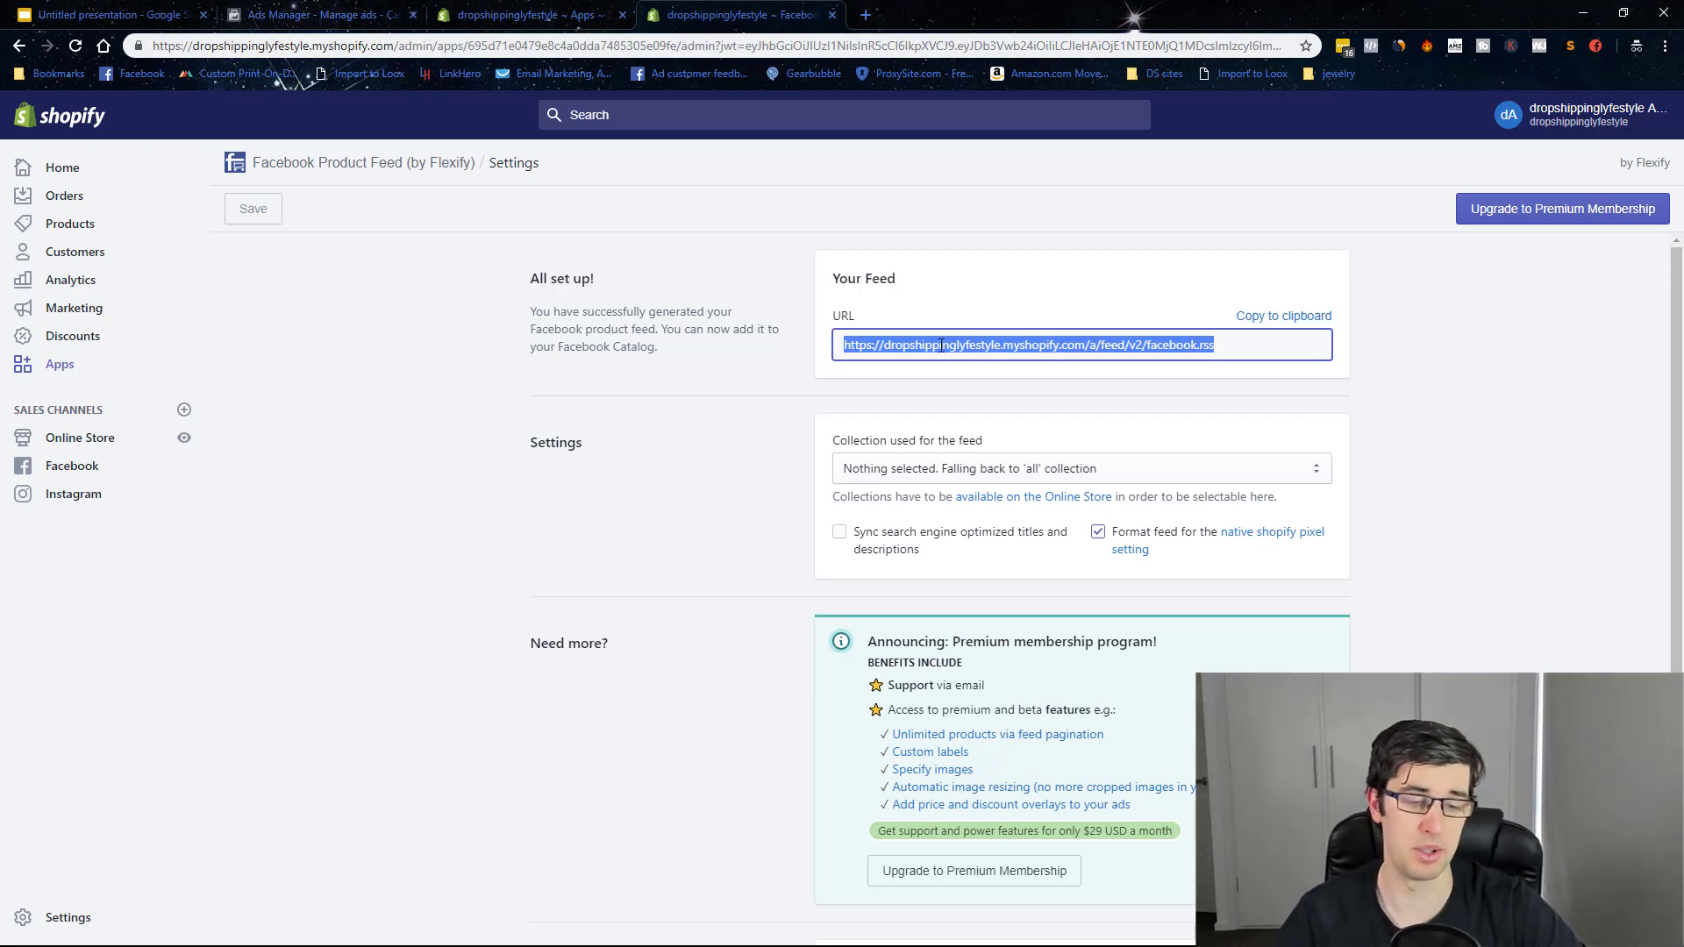
- In Business Manager Catalogues, create the E-commerce catalogue Catalog_Products and open it
left_click(316, 12)
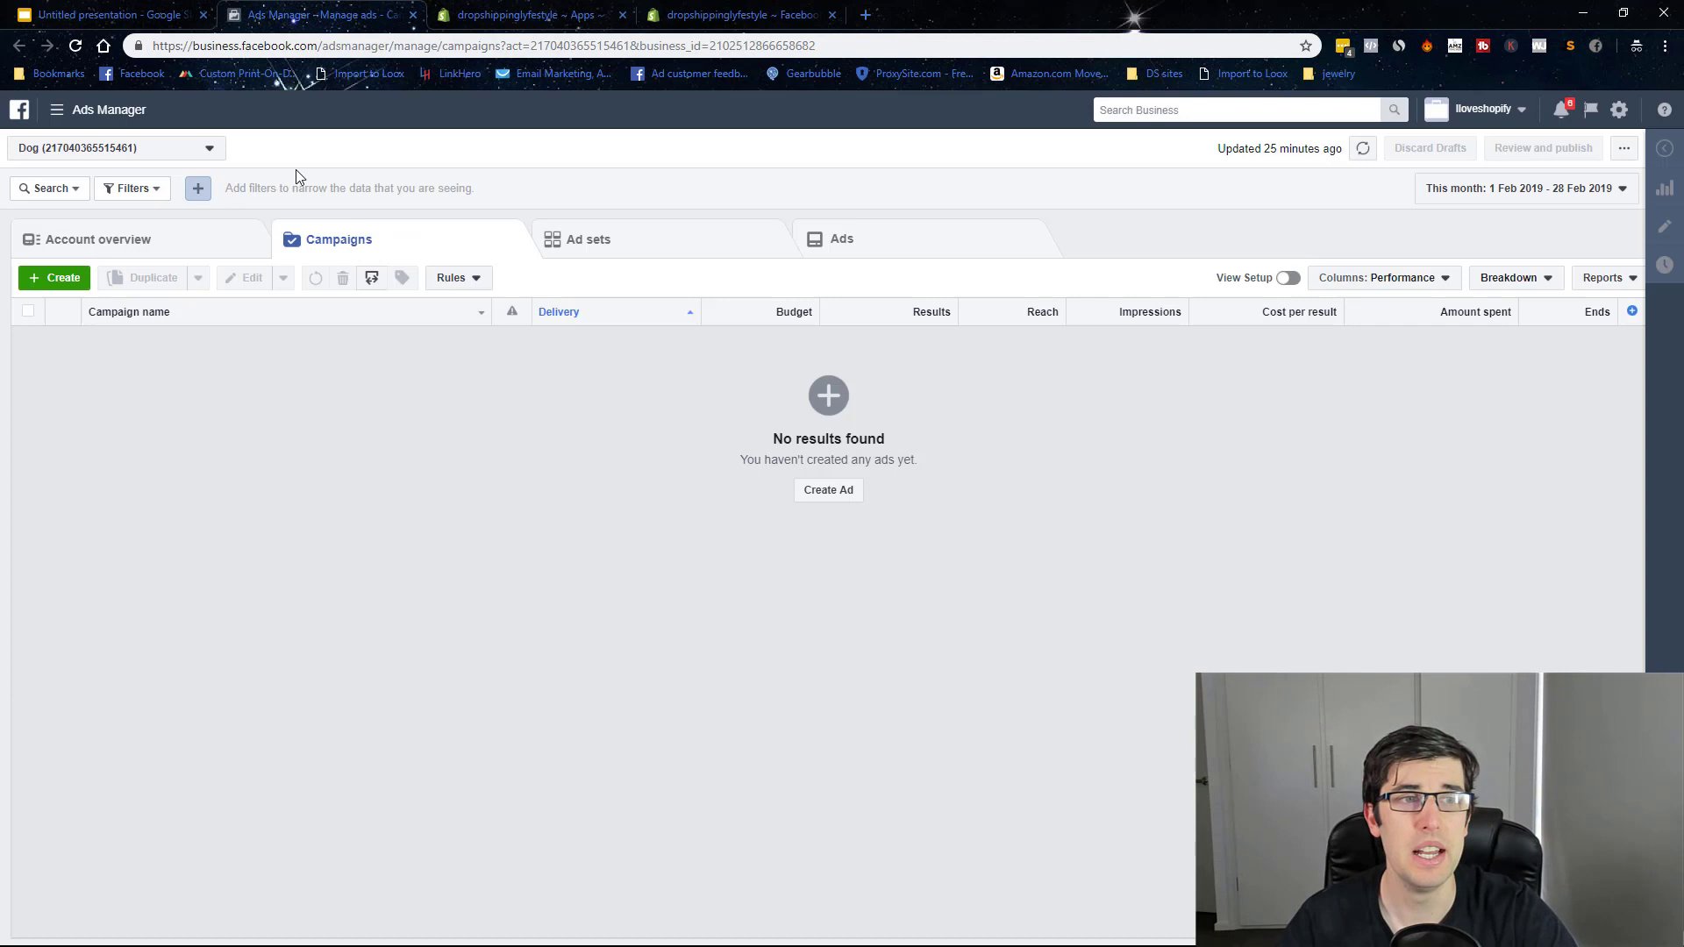
left_click(77, 110)
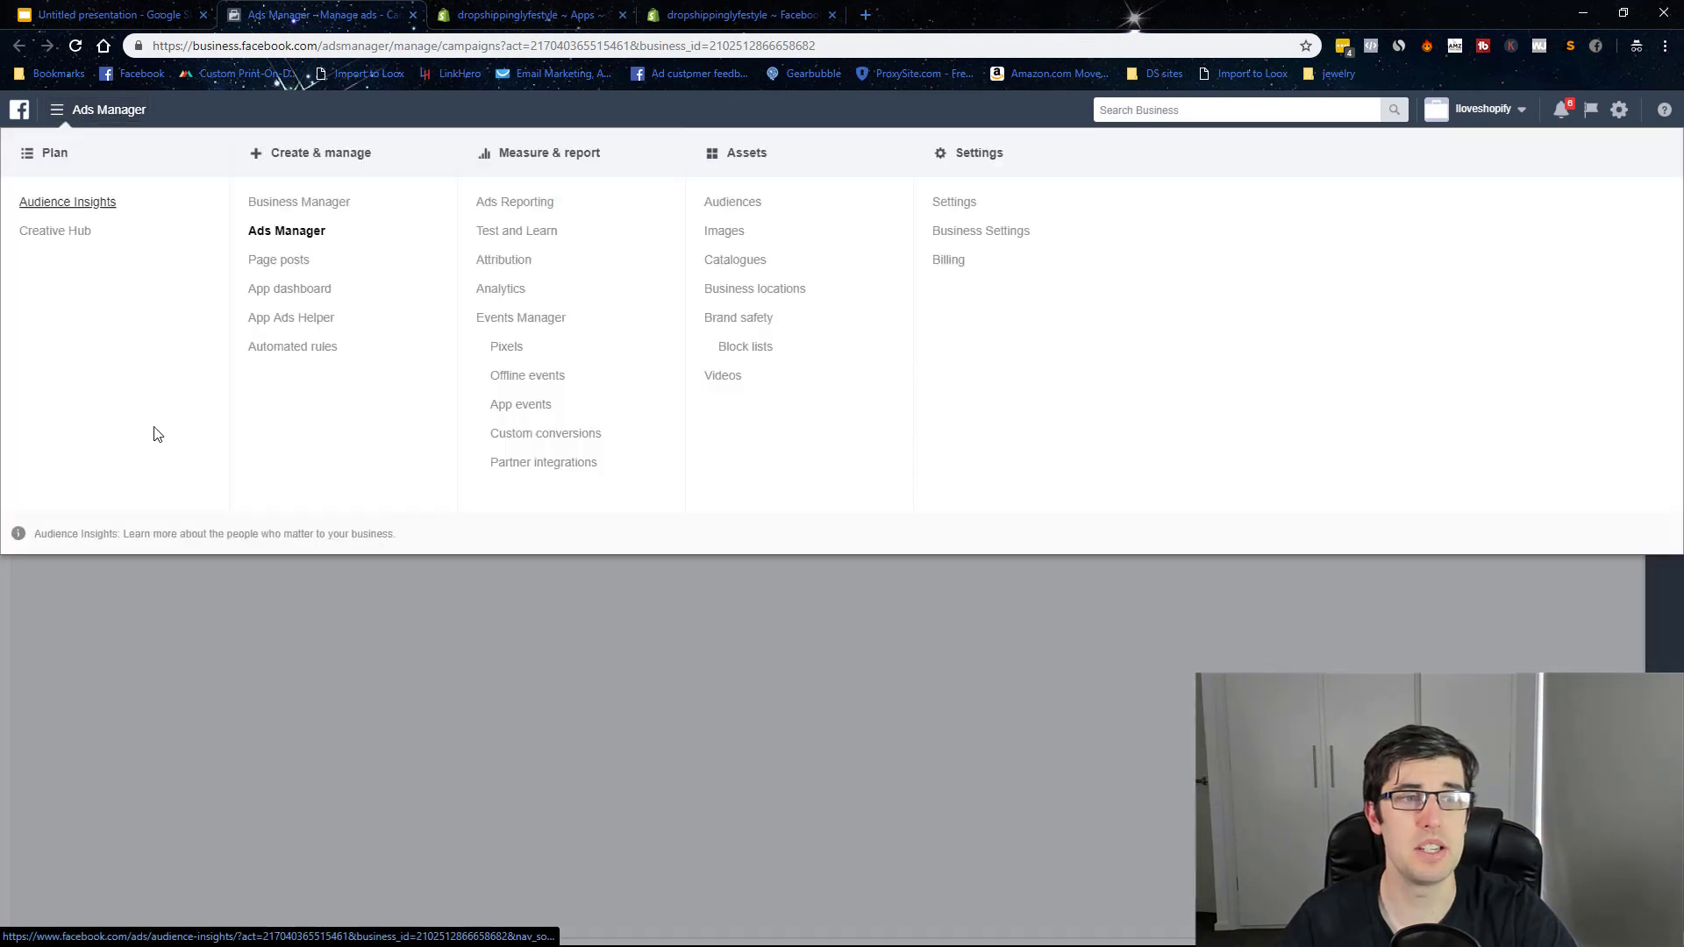
left_click(732, 261)
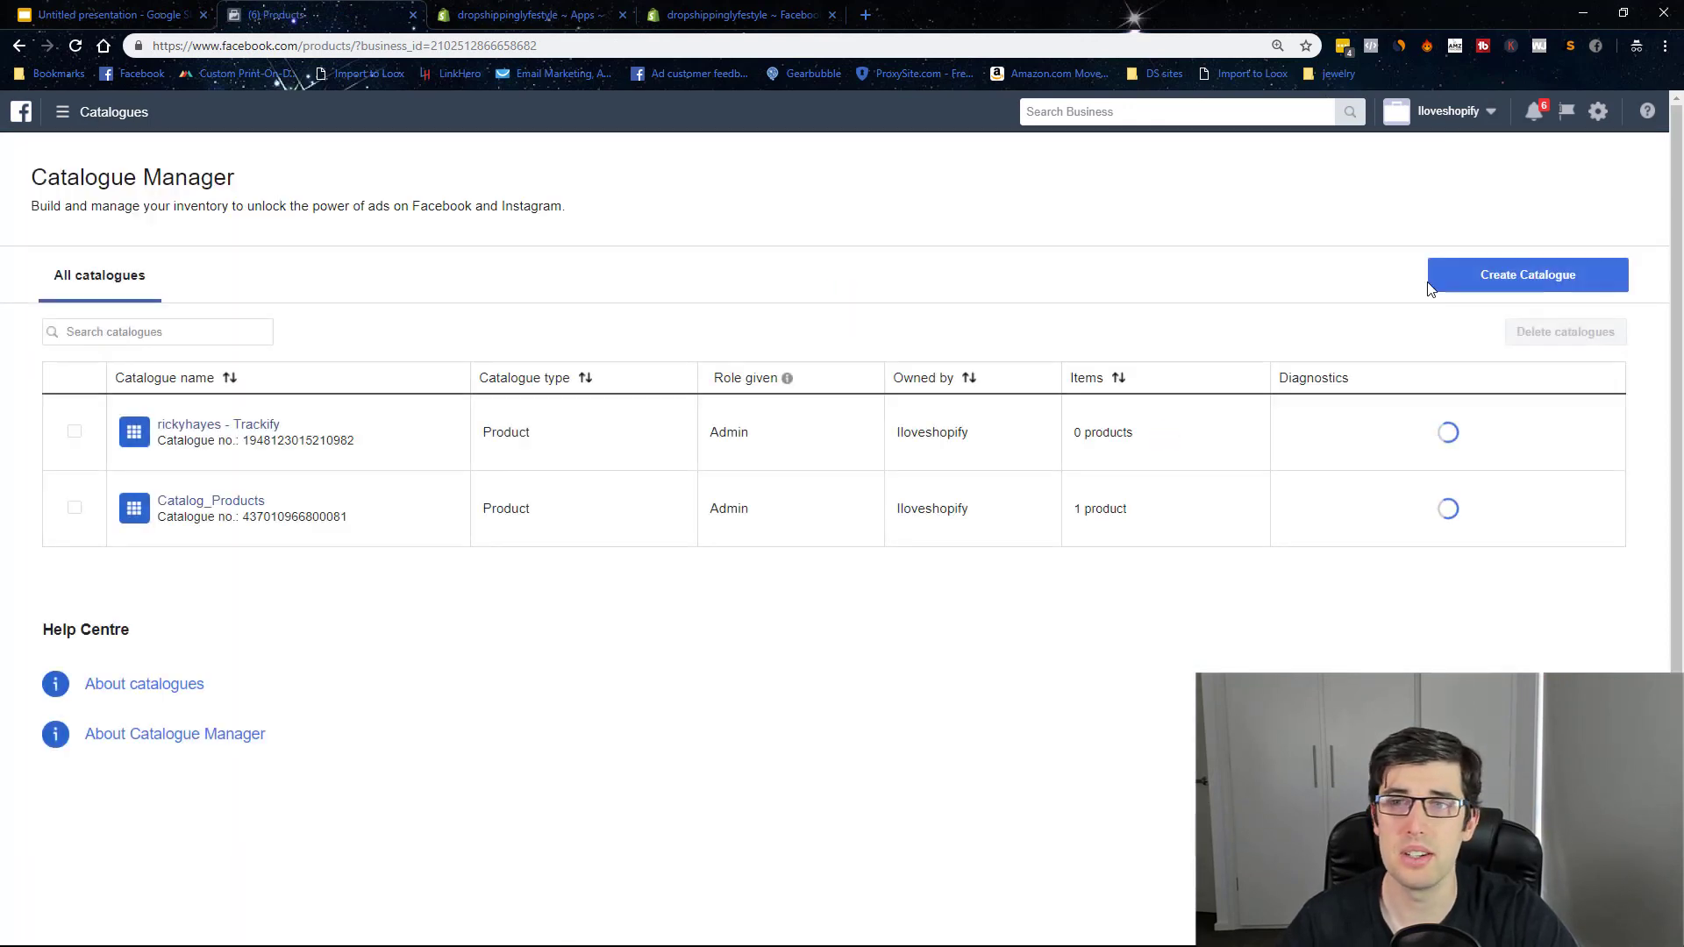
left_click(1431, 282)
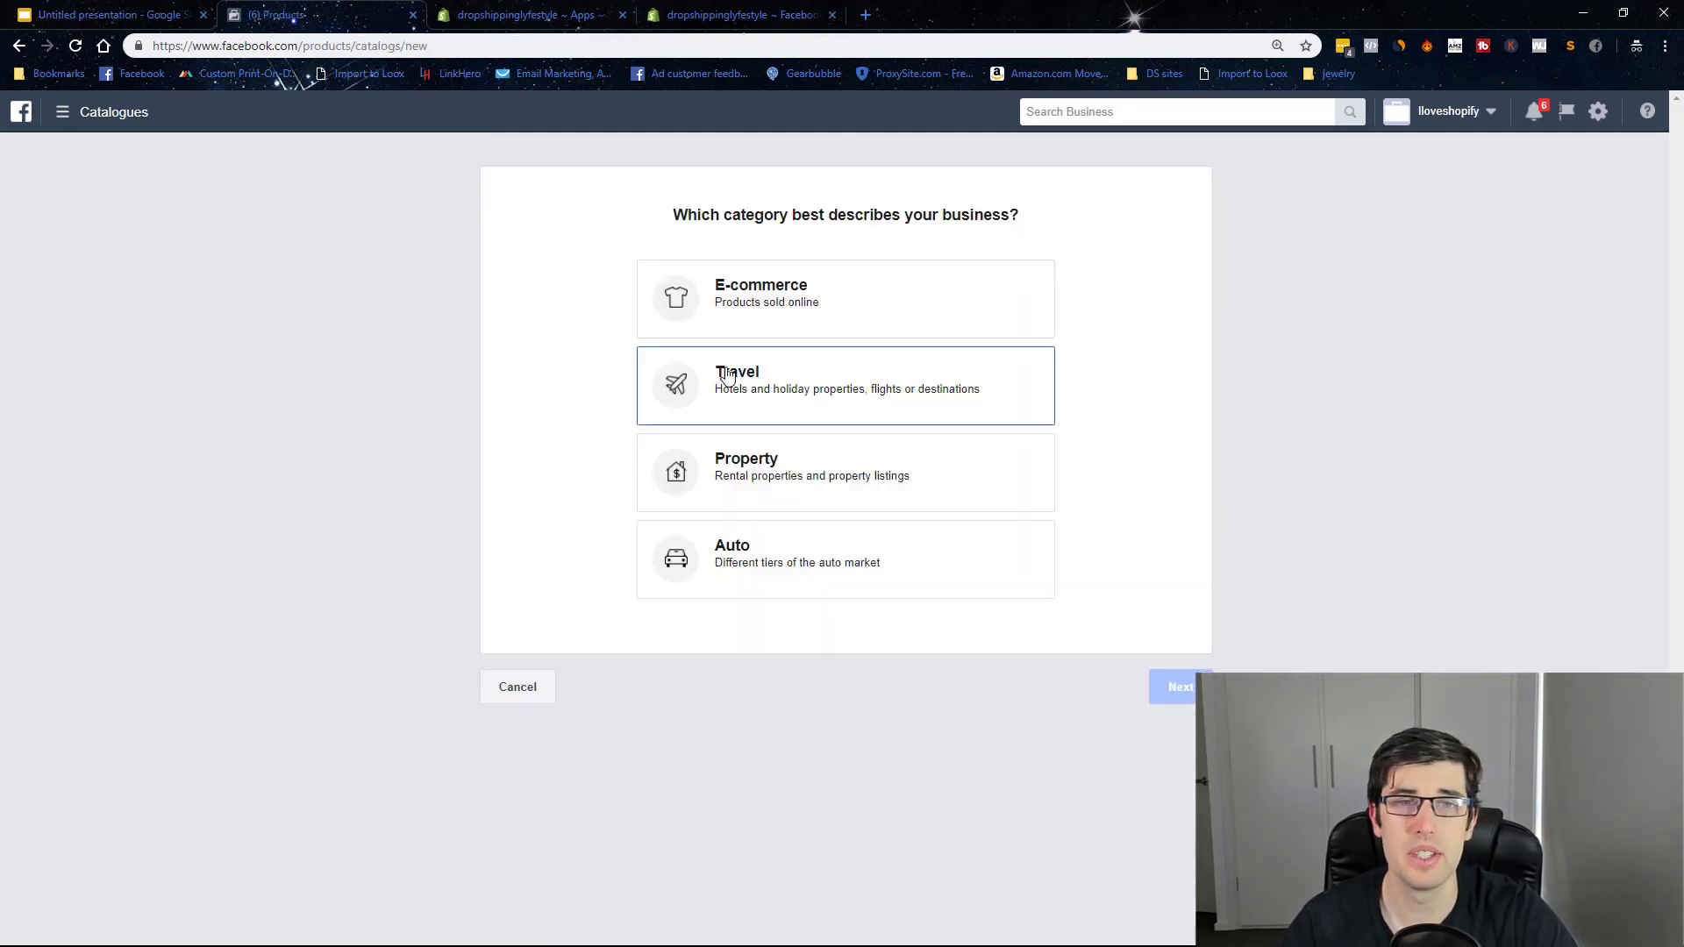
left_click(759, 329)
left_click(1170, 708)
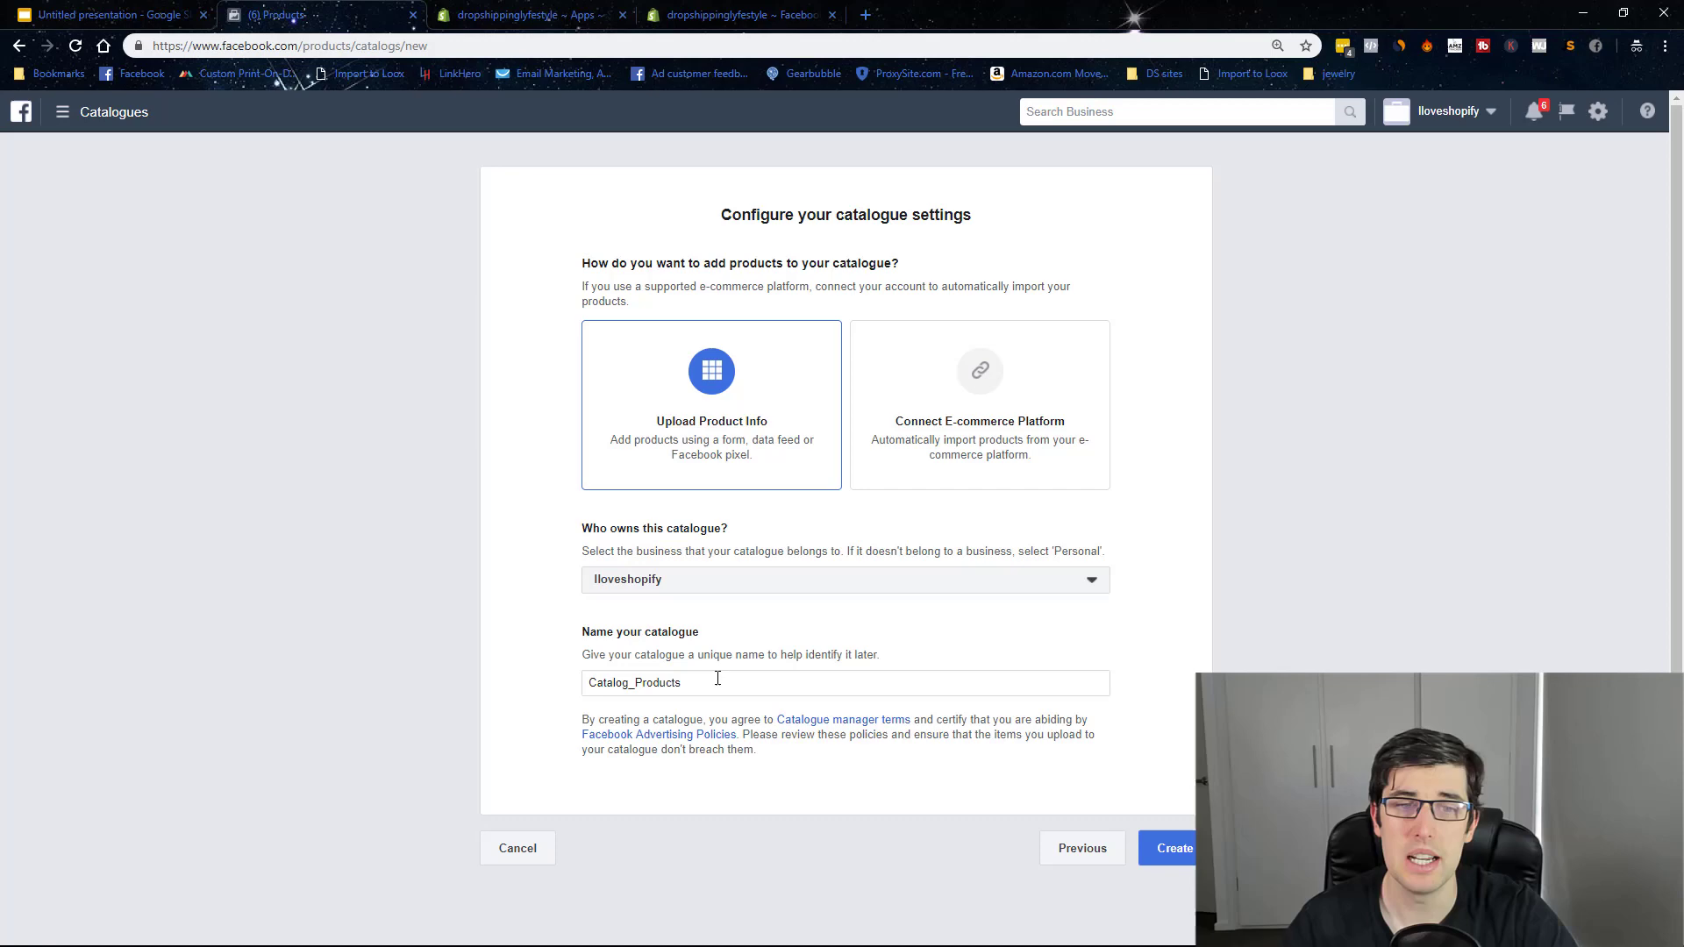
left_click(1172, 847)
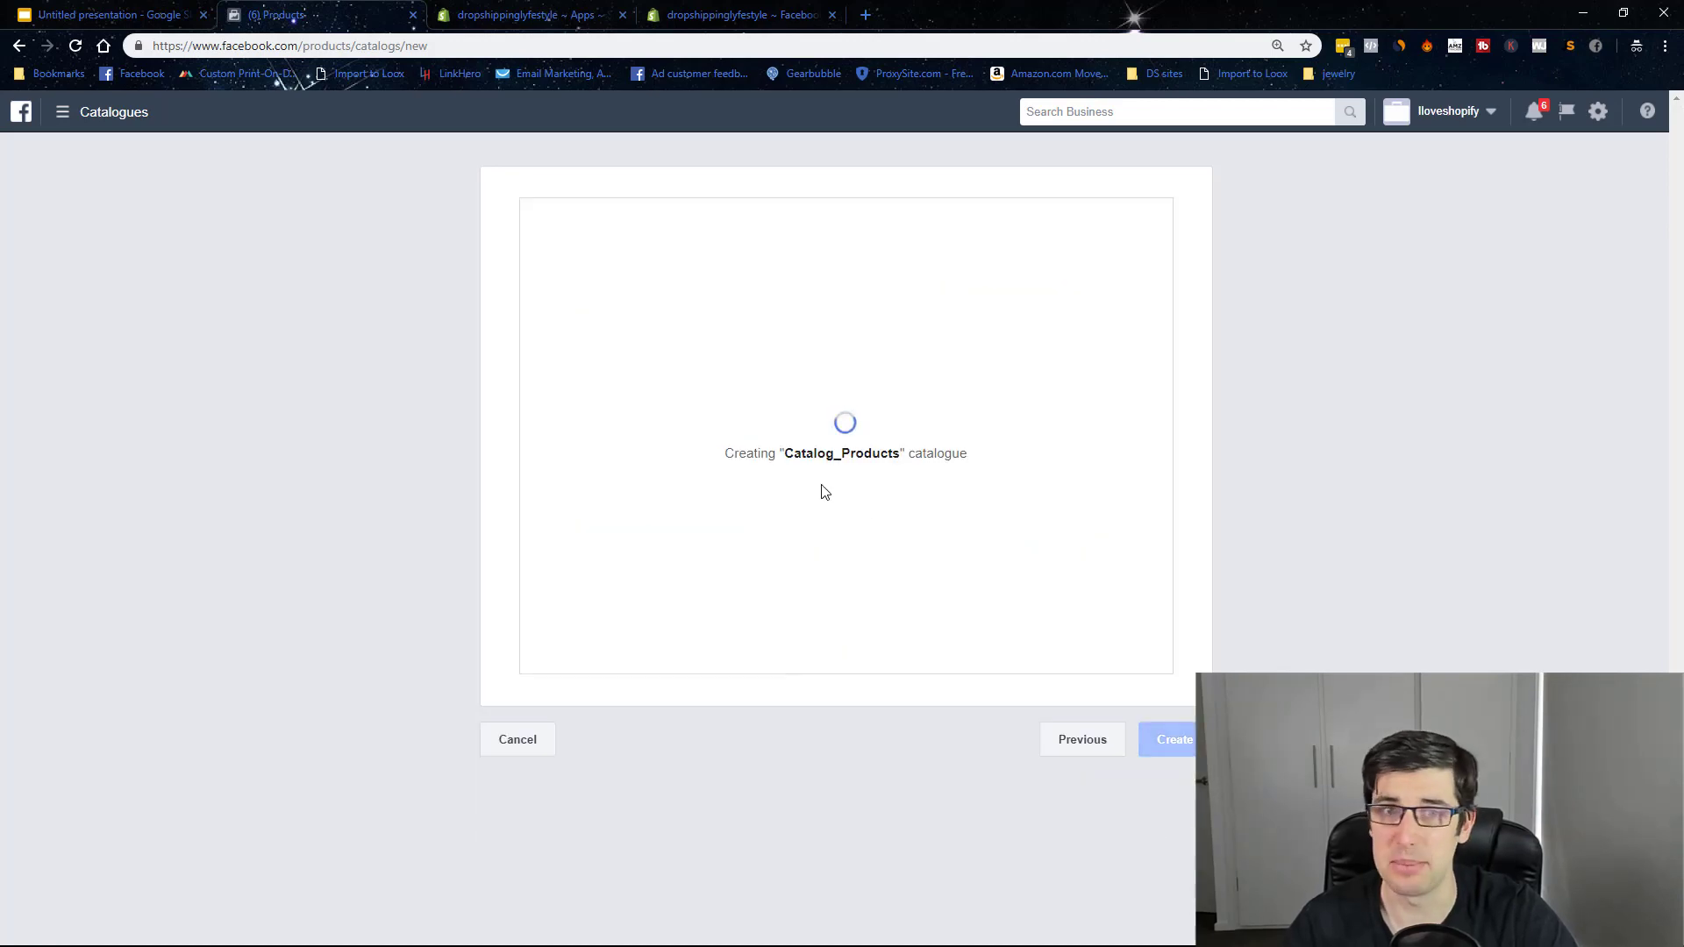
left_click(1172, 459)
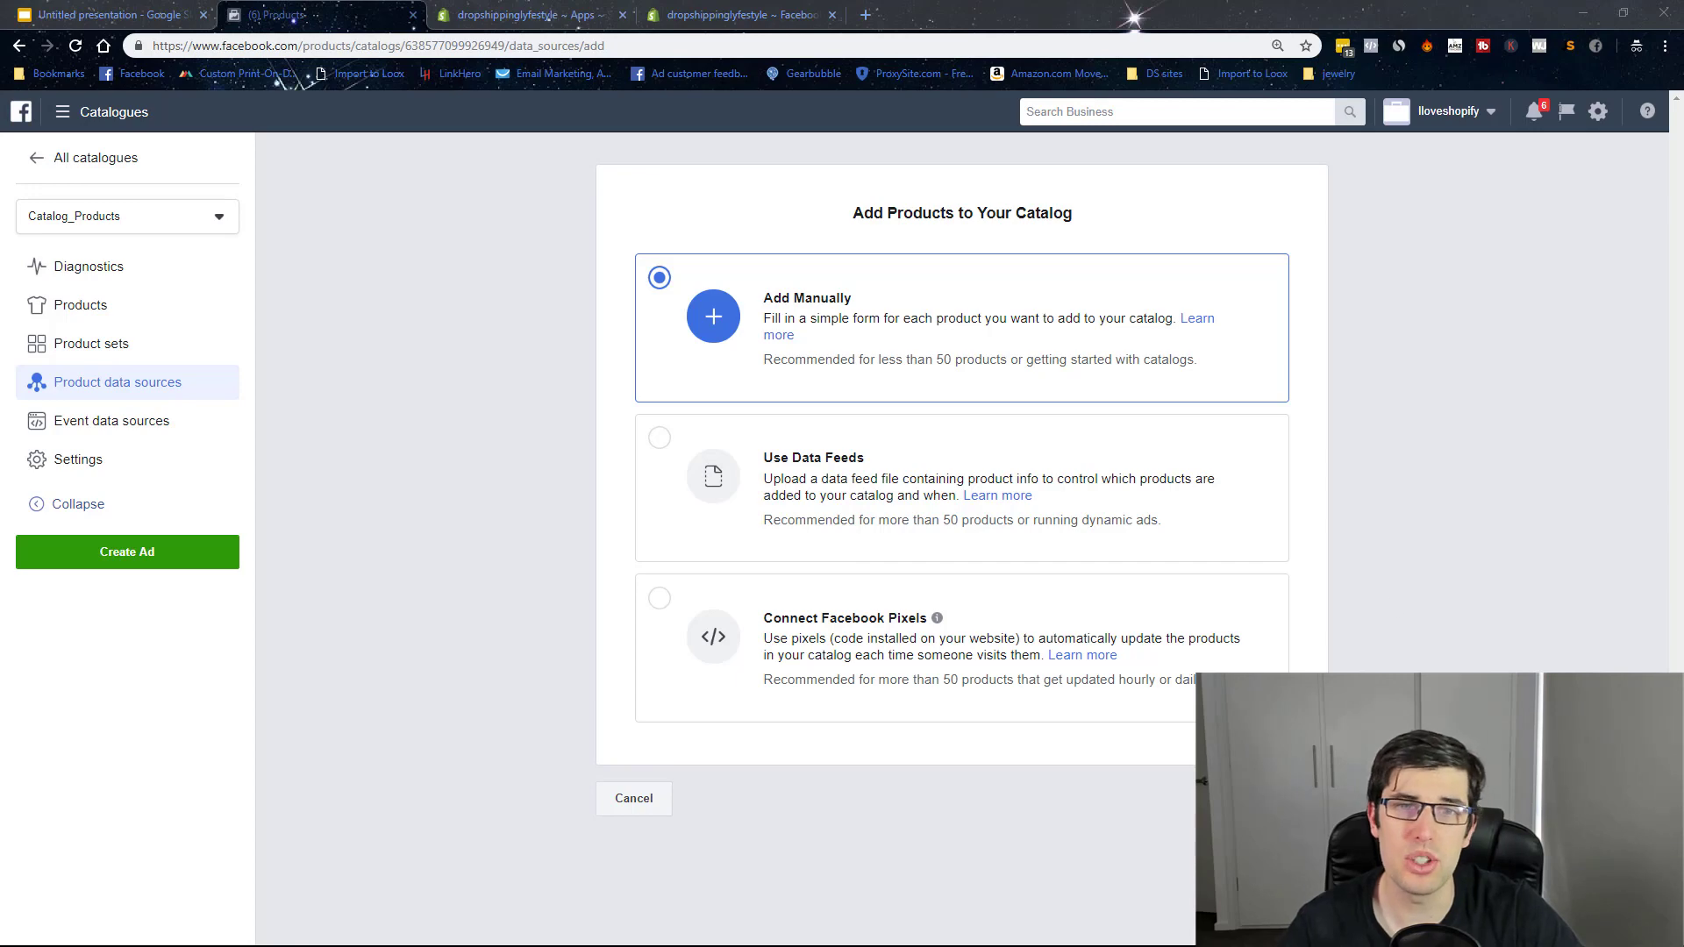
- Add the pasted Shopify feed URL as a daily scheduled data feed and start the upload
left_click(661, 440)
left_click(1285, 799)
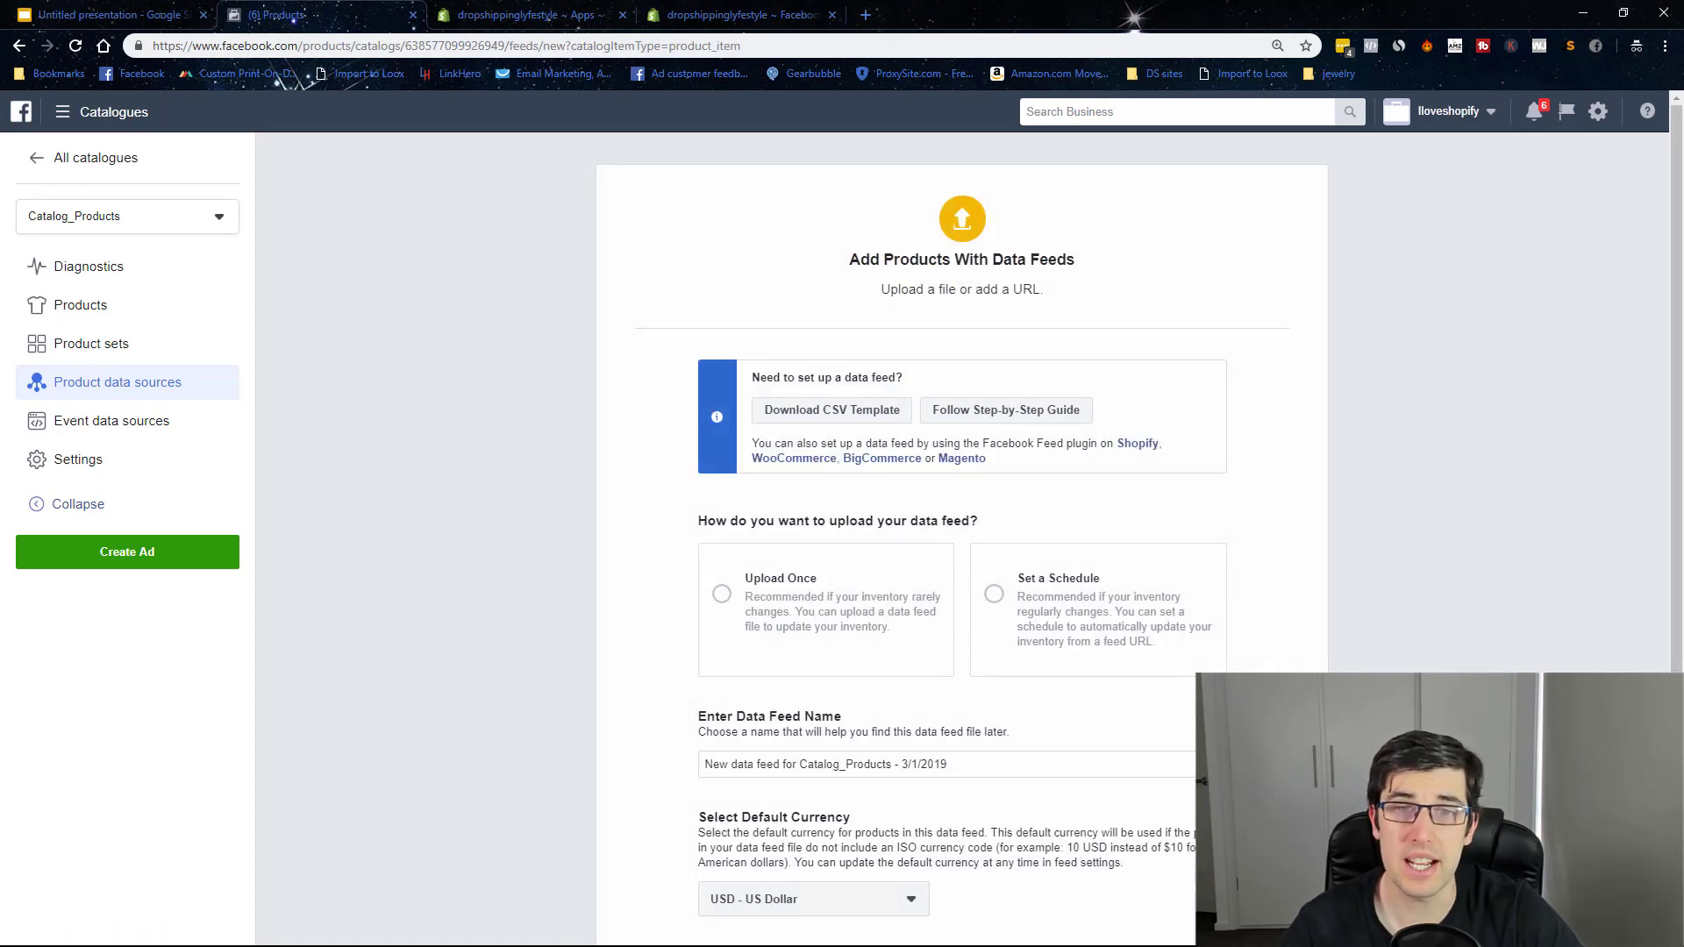
scroll(1026, 518, "down", 1)
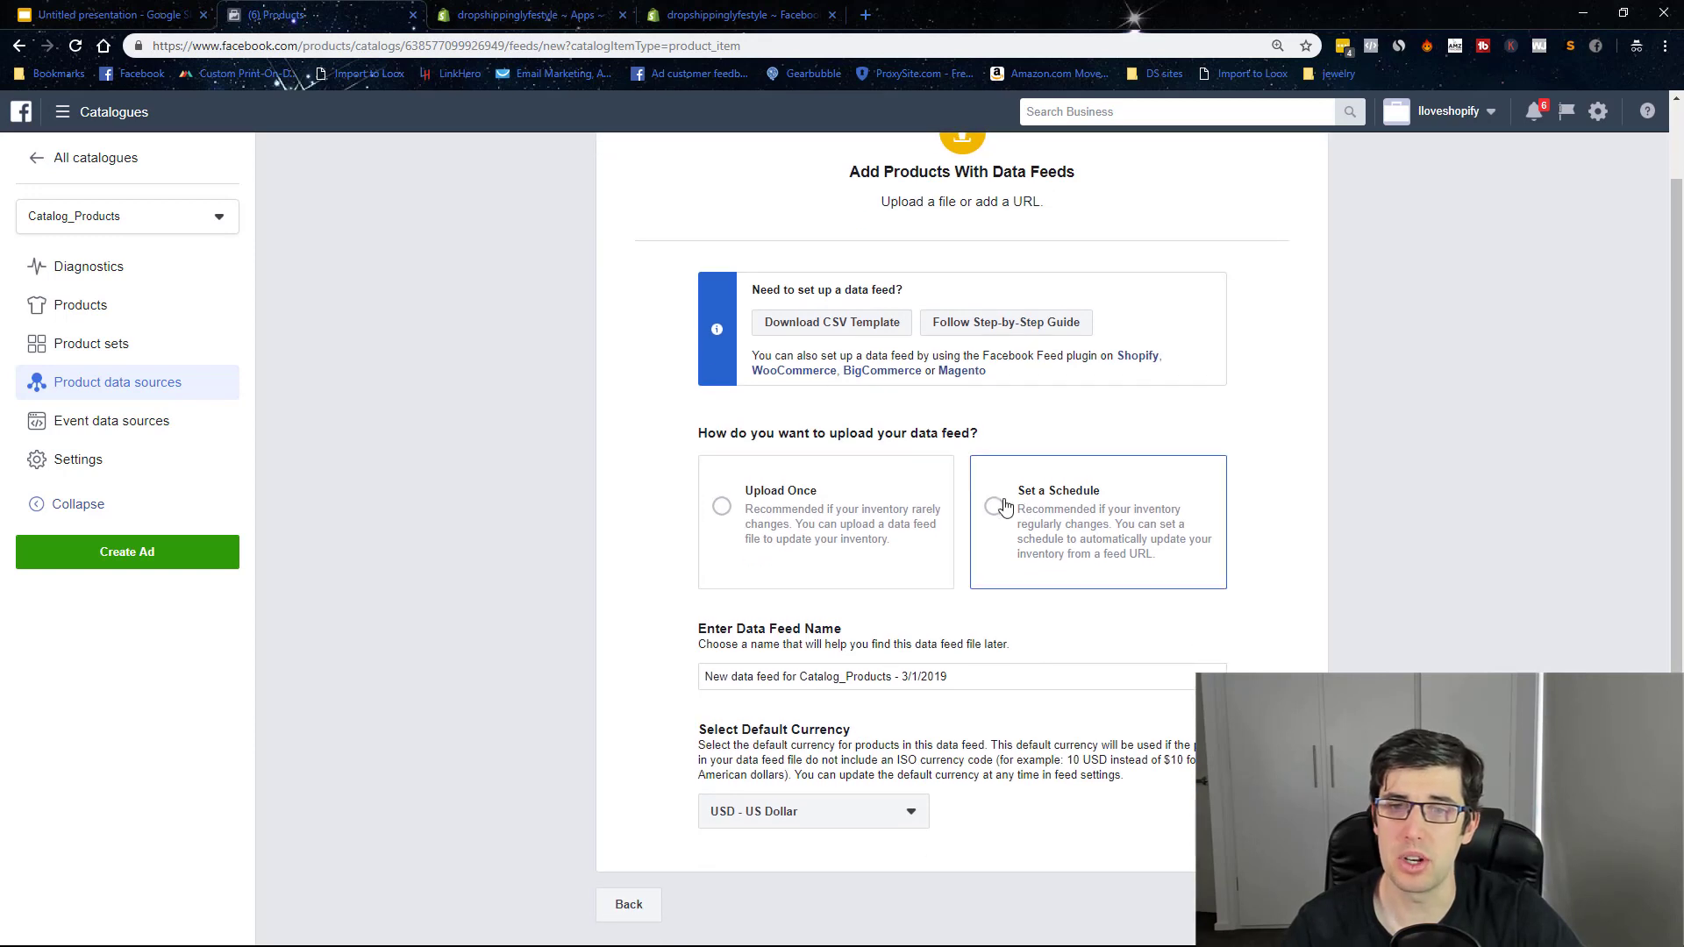
left_click(1005, 509)
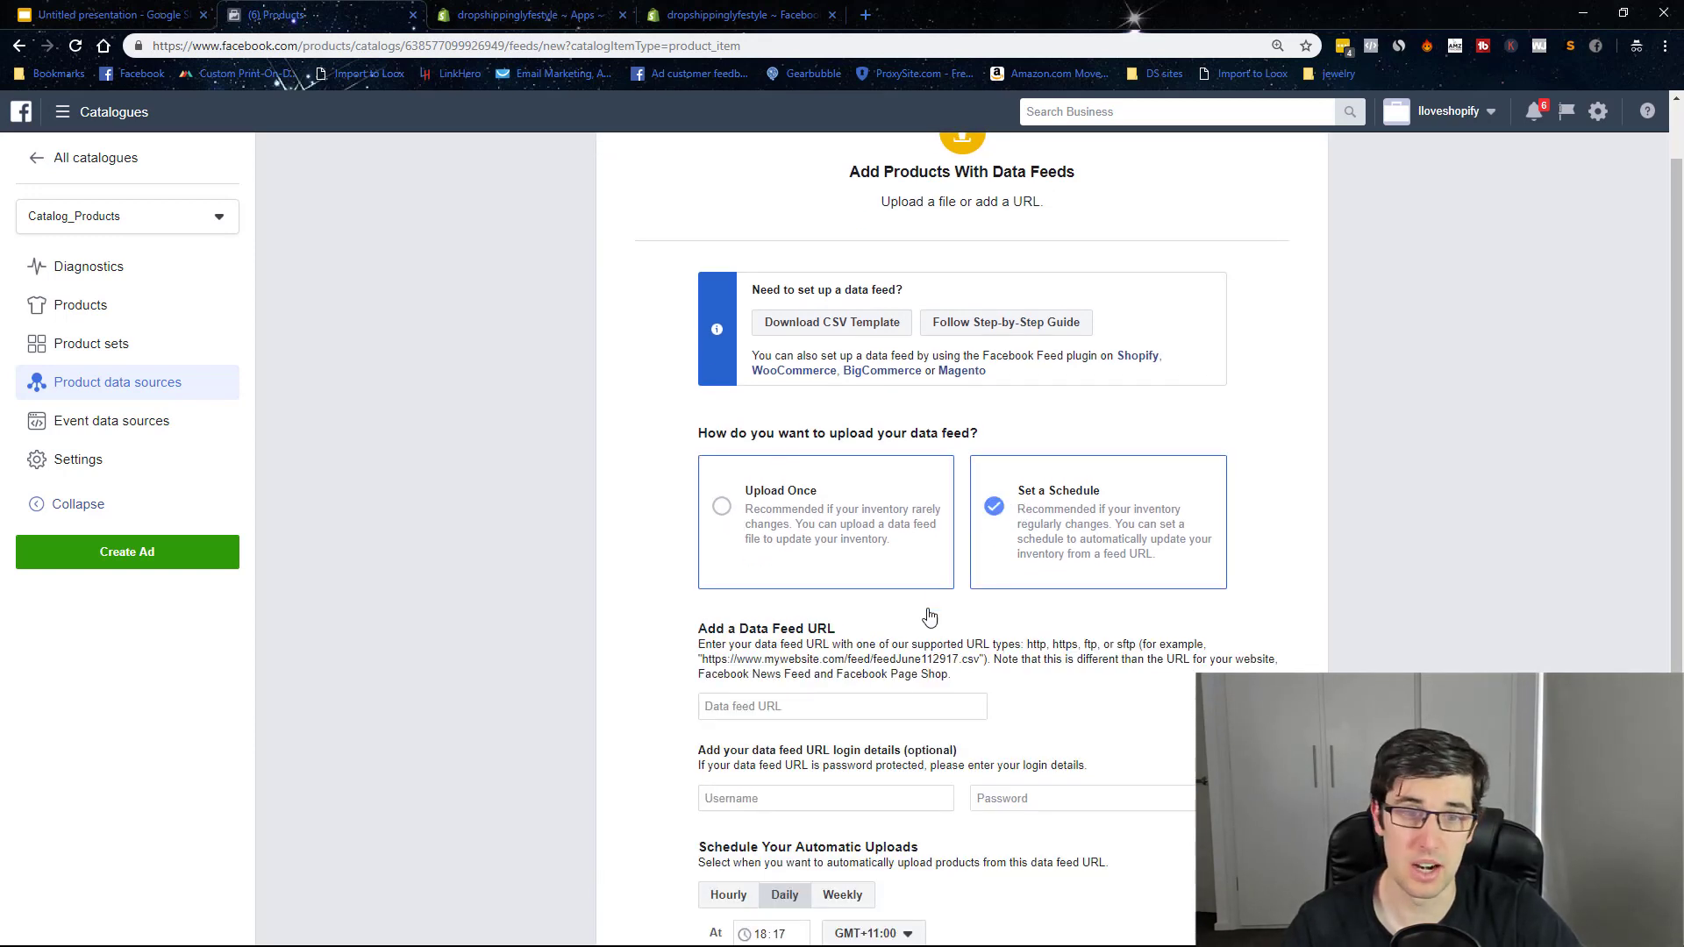
left_click(805, 710)
type("https://dropshippinglyfestyle.myshopify.com/a/feed/v2/facebook.rss")
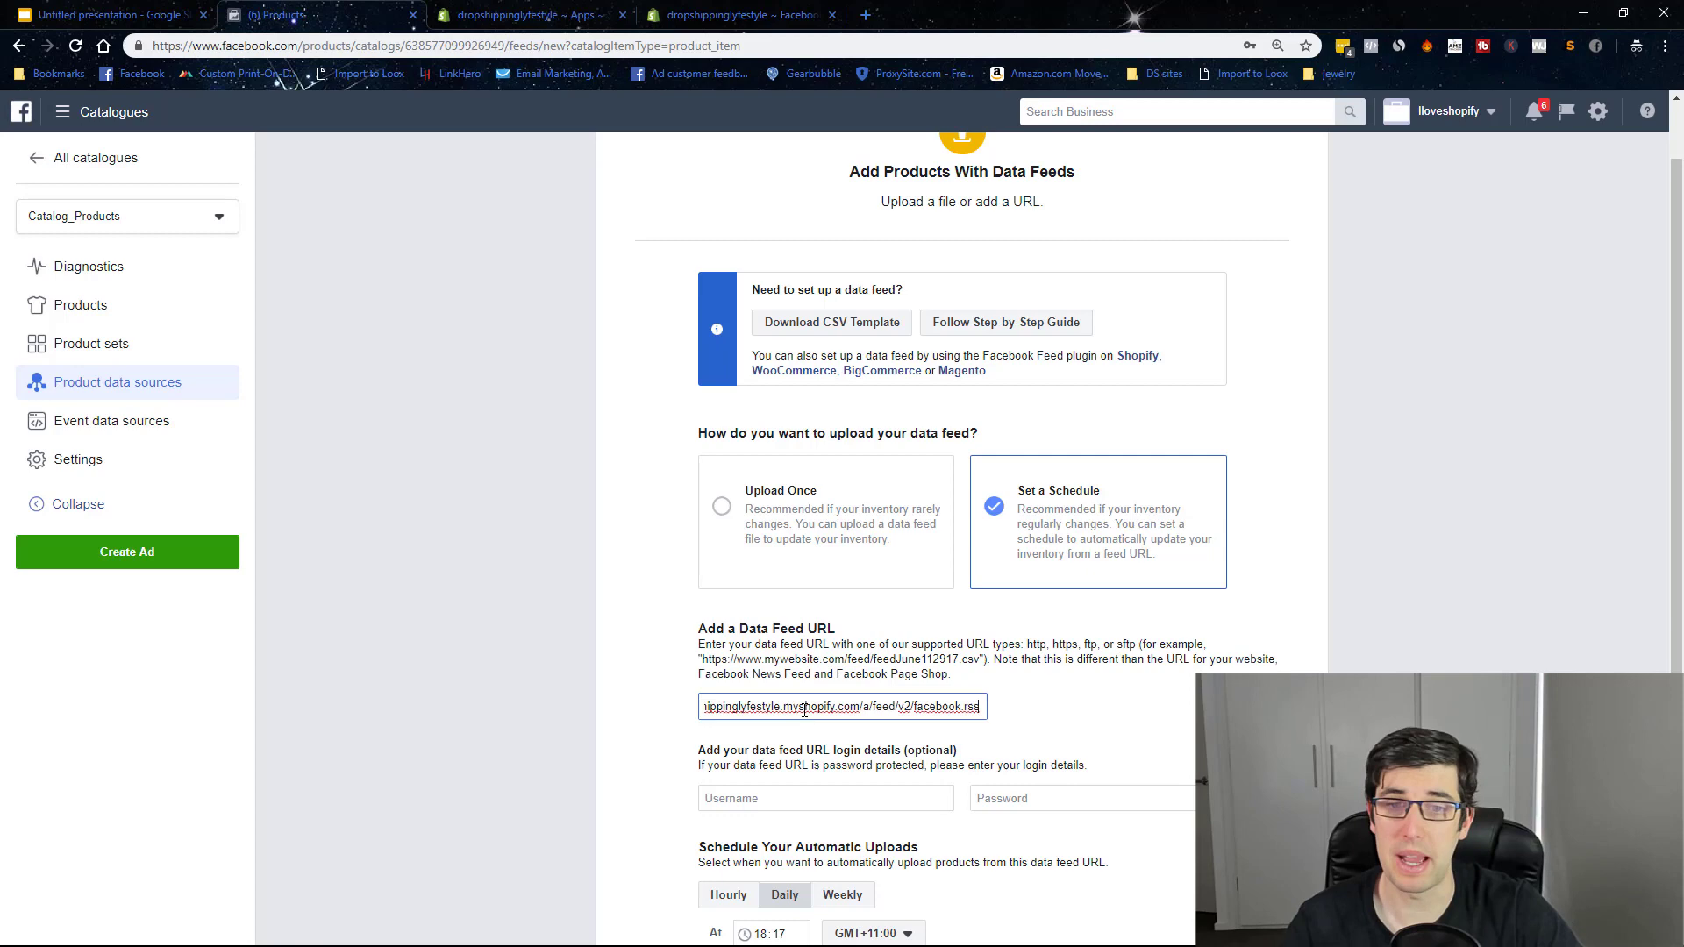
scroll(908, 604, "down", 2)
scroll(909, 598, "down", 2)
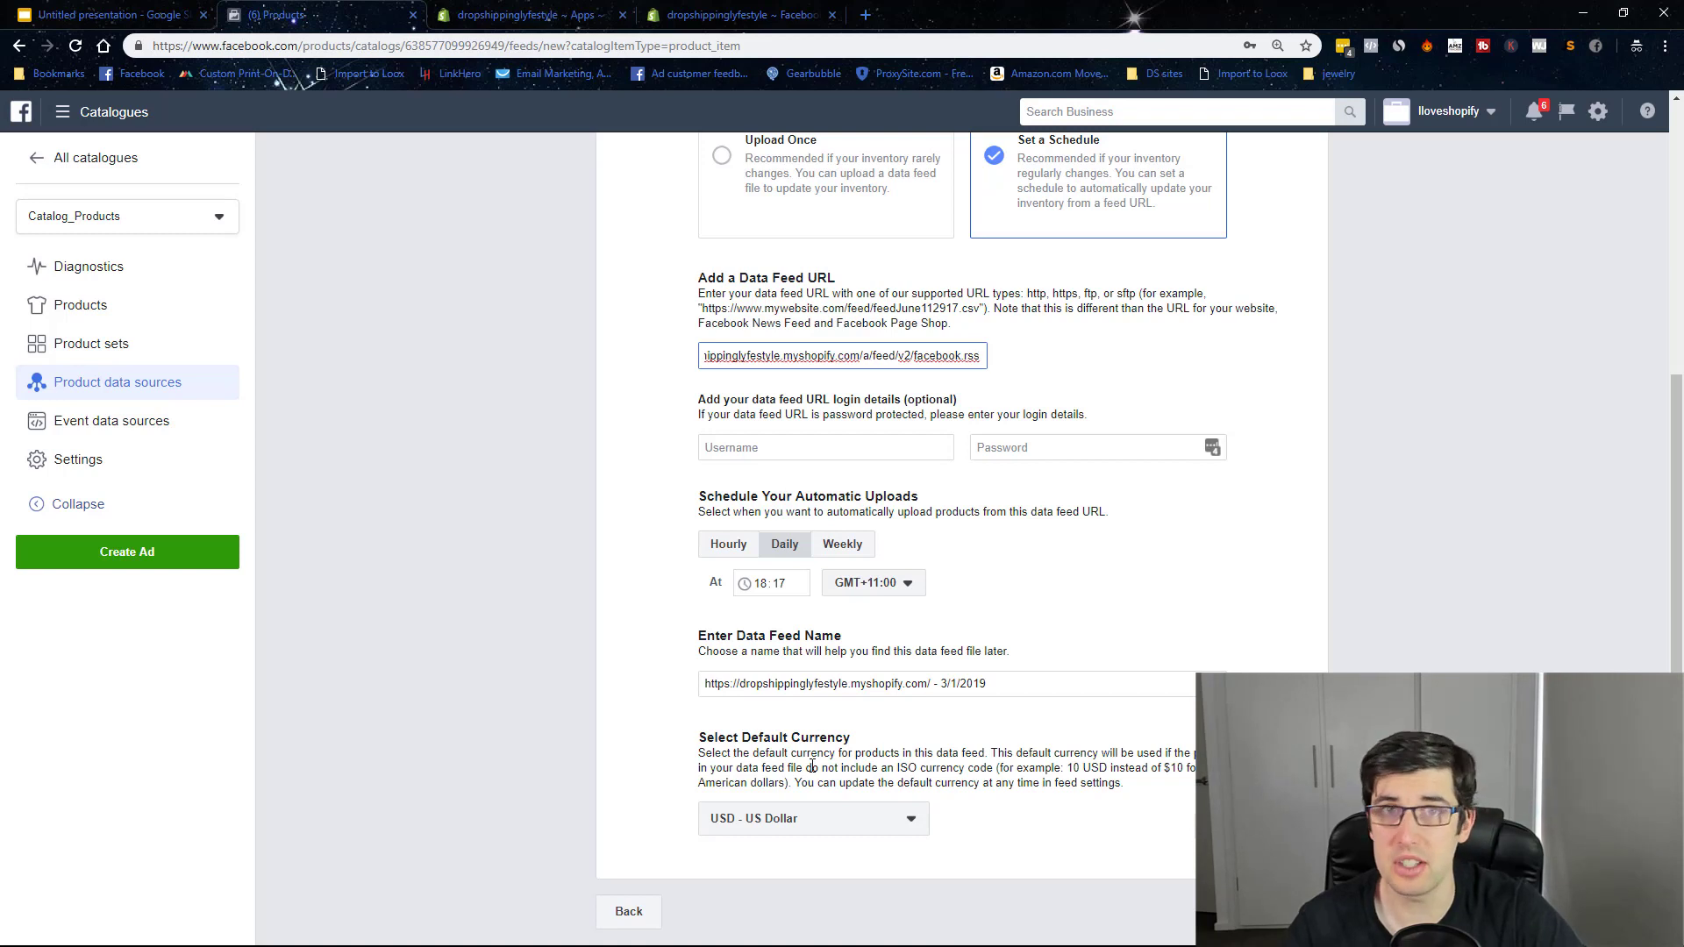
left_click(861, 792)
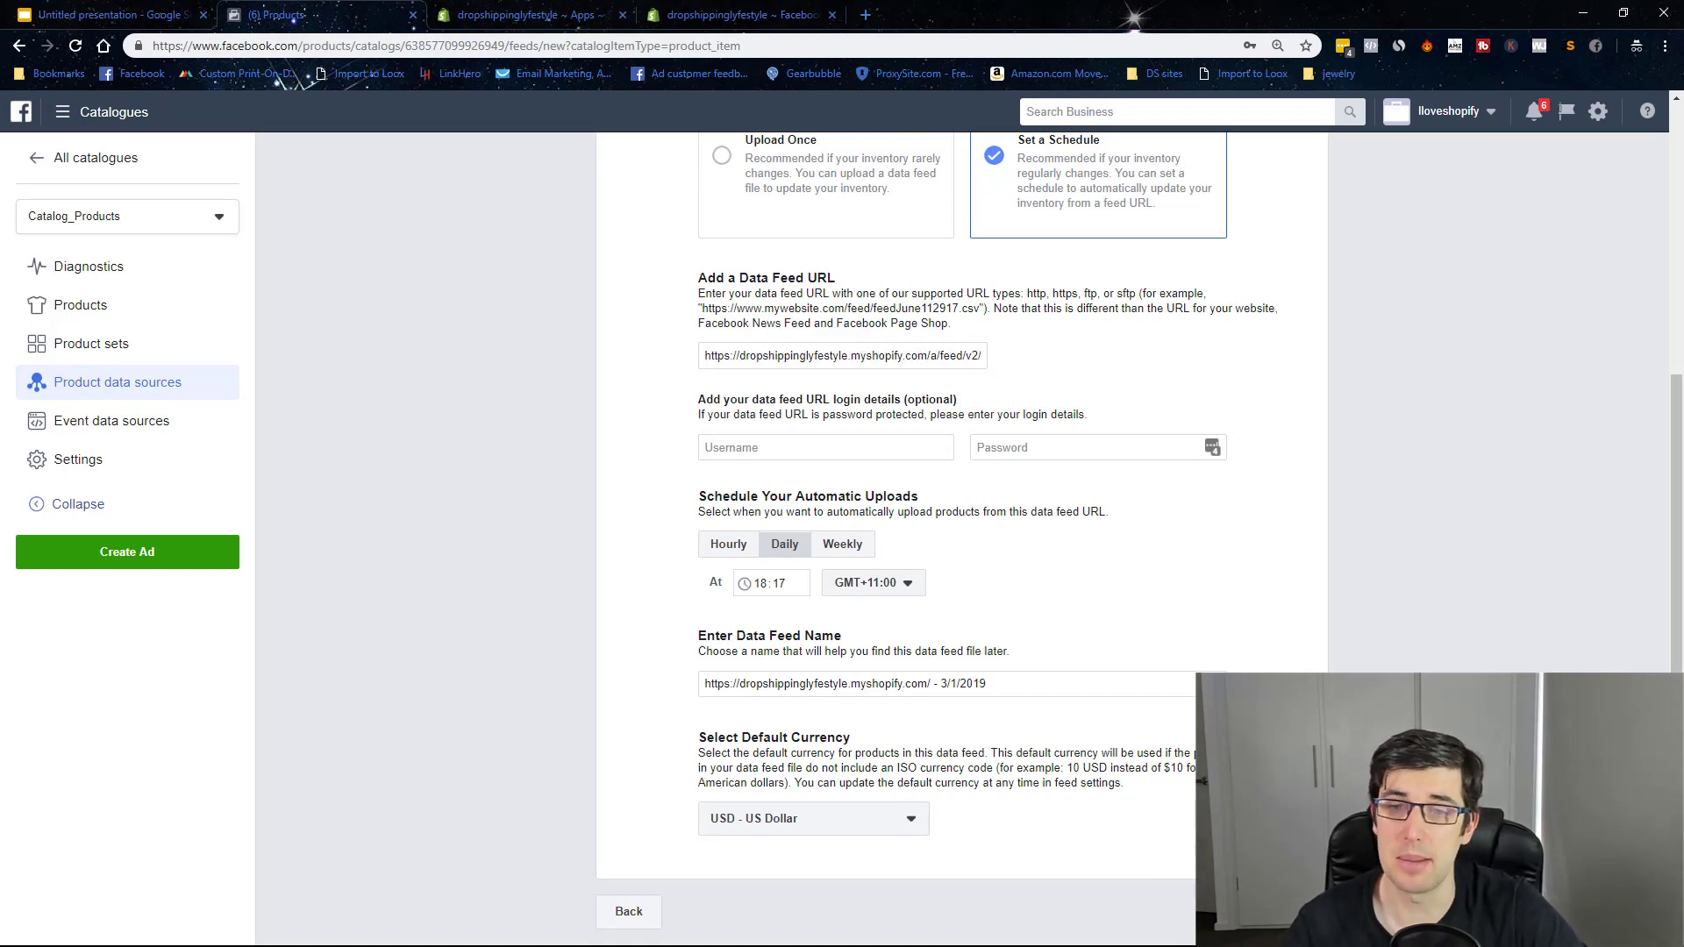
left_click(1272, 912)
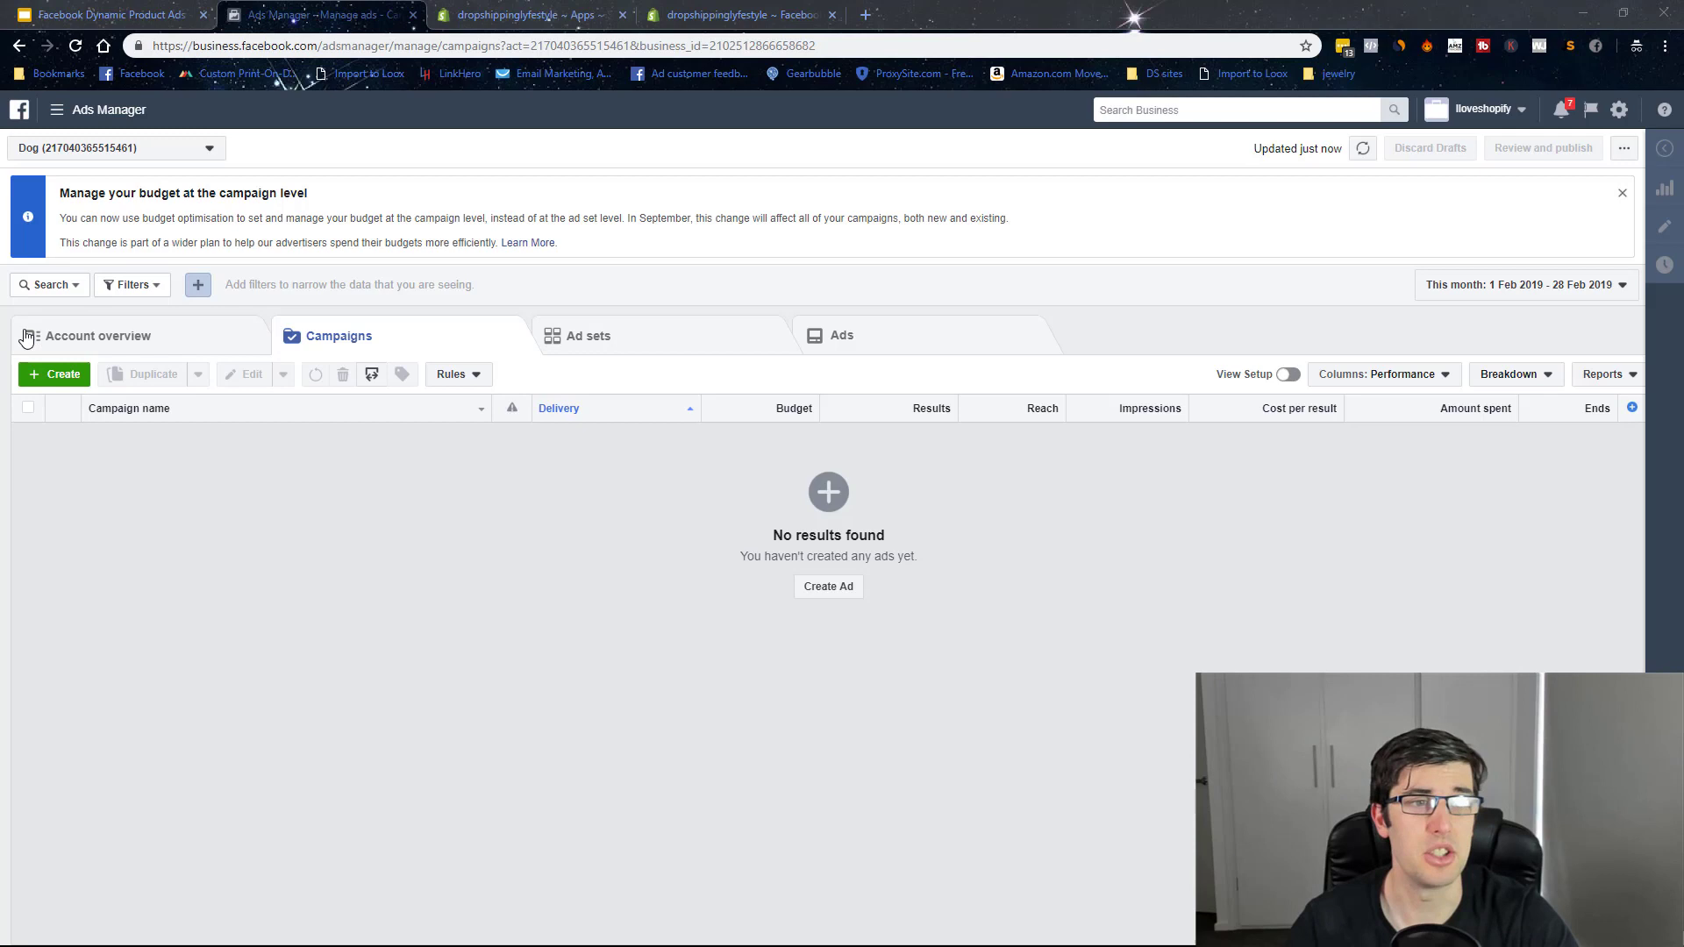
- Start a new campaign named 'dpa remarketing' with the Catalogue Sales objective
left_click(63, 380)
left_click(811, 290)
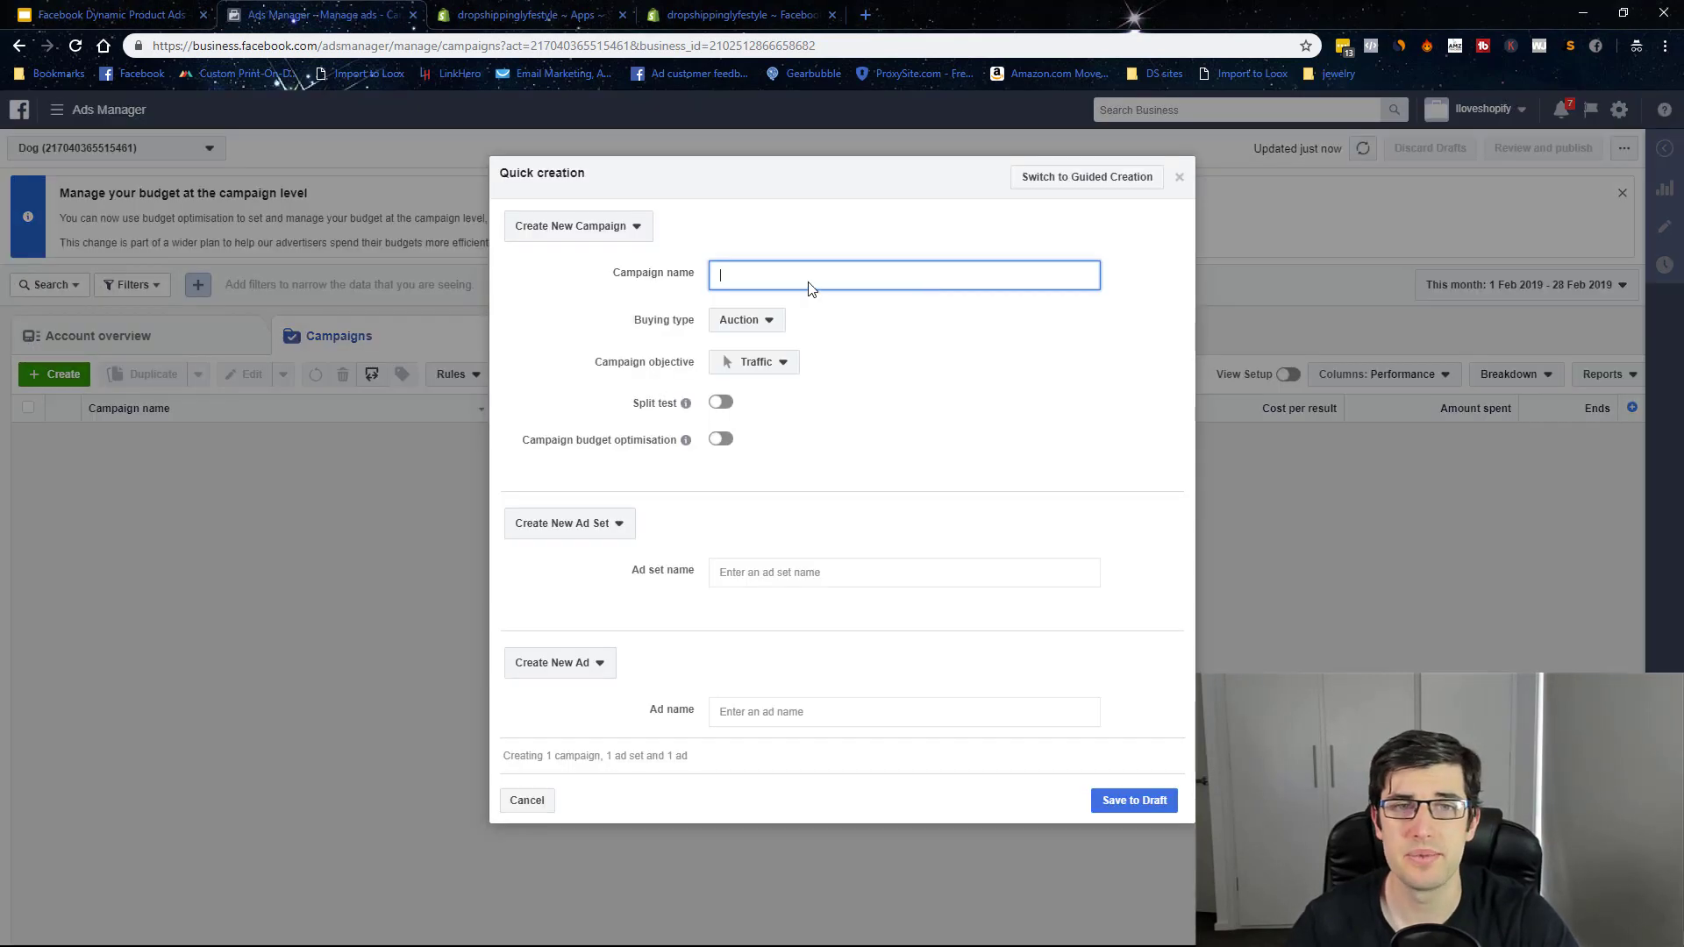
type("dpa remar")
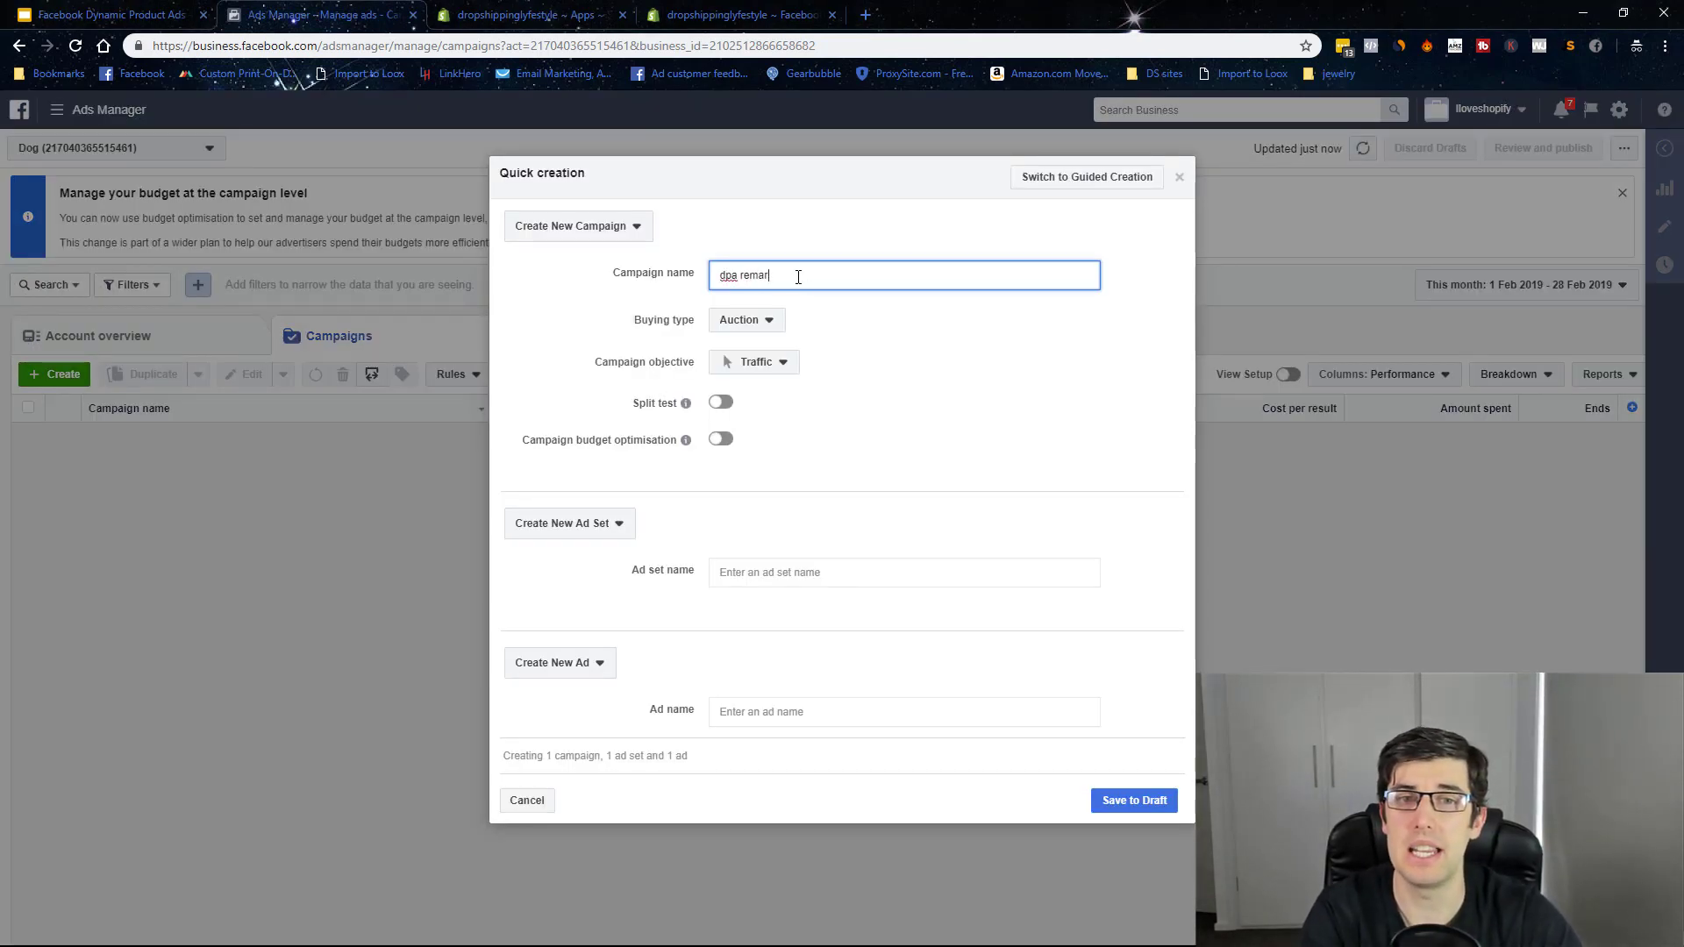
type("keting")
left_click(747, 363)
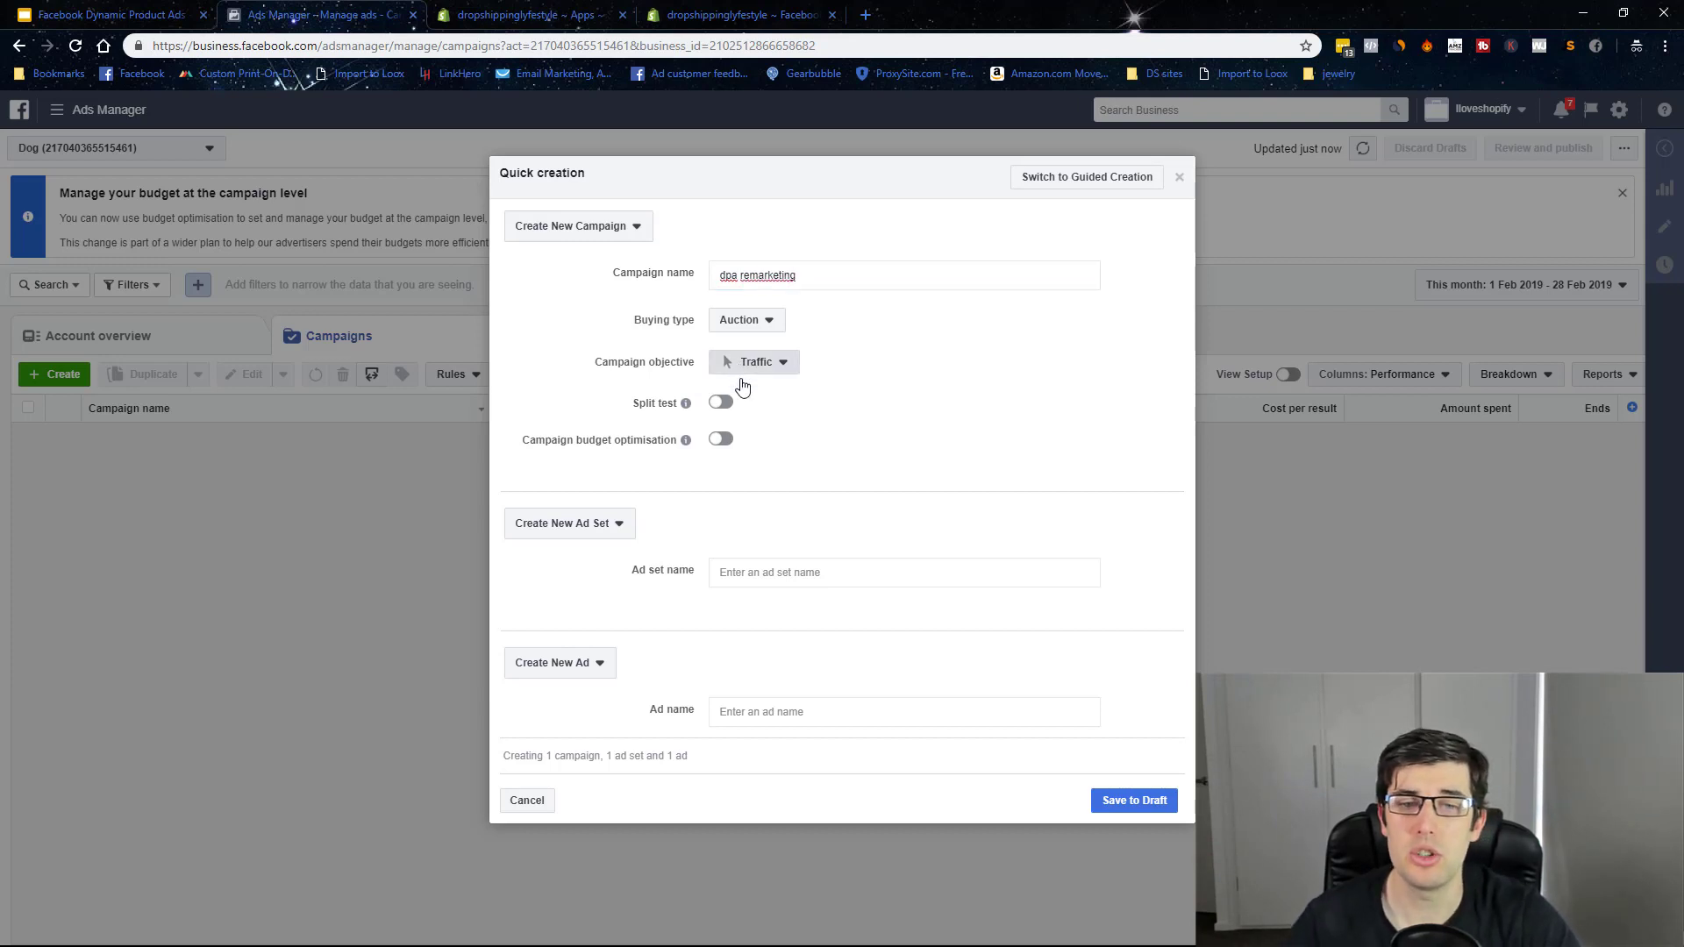
left_click(797, 741)
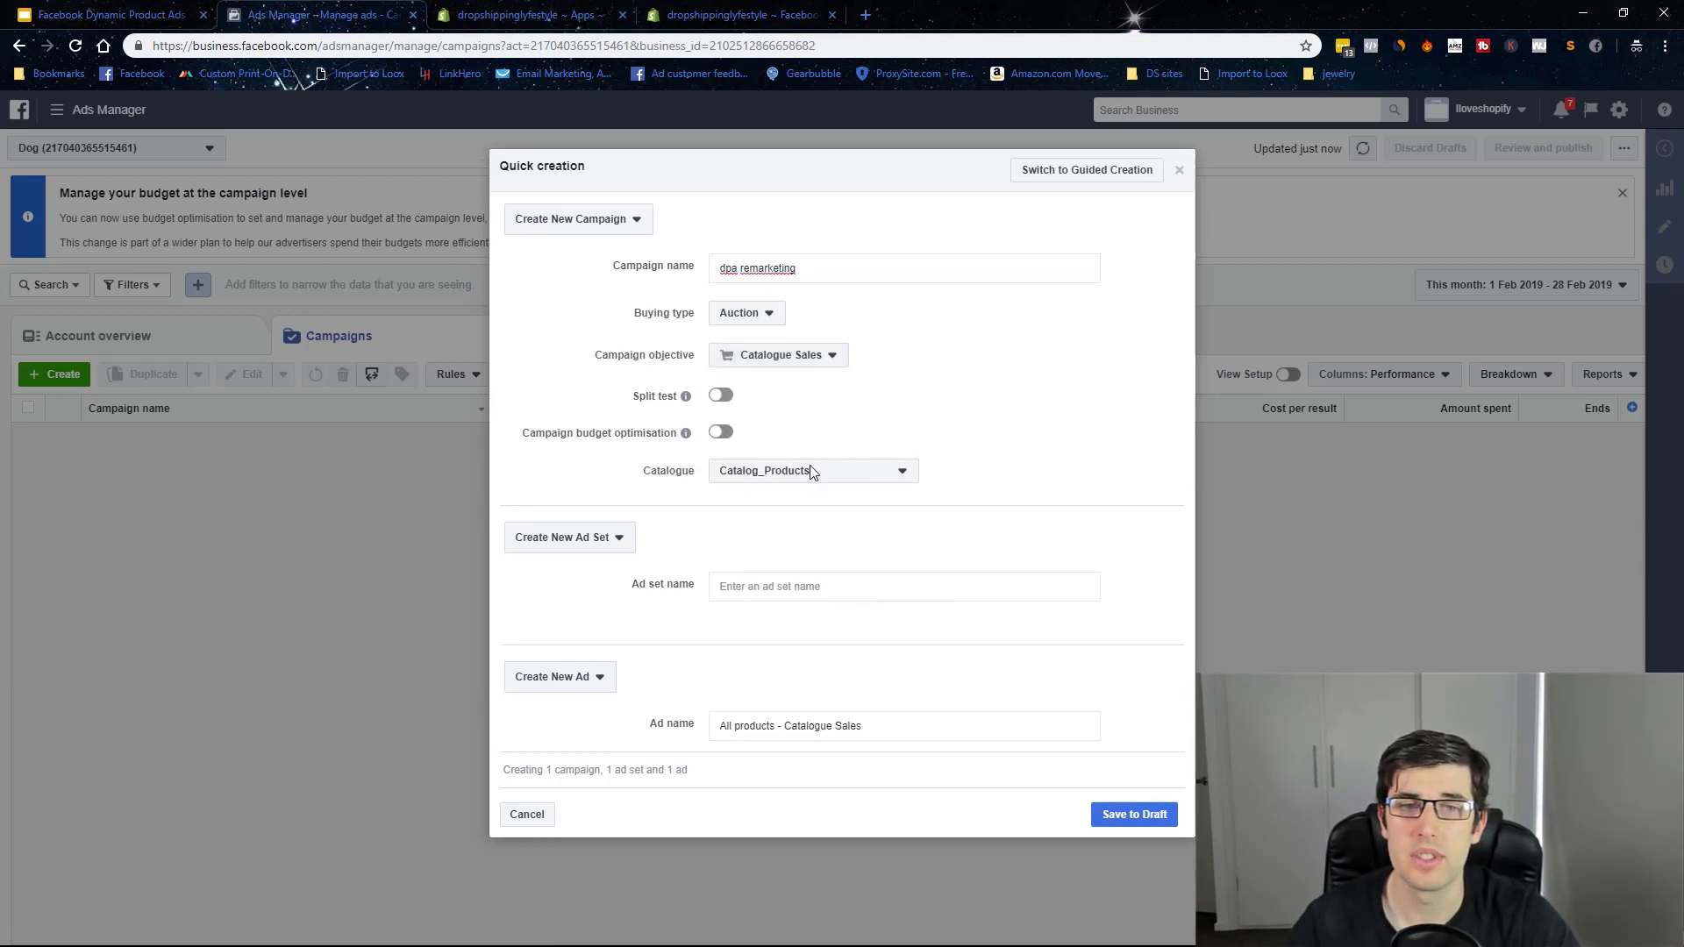
- Choose the Catalog_Products catalogue and name the ad set 'broad dpa remarketing'
left_click(814, 474)
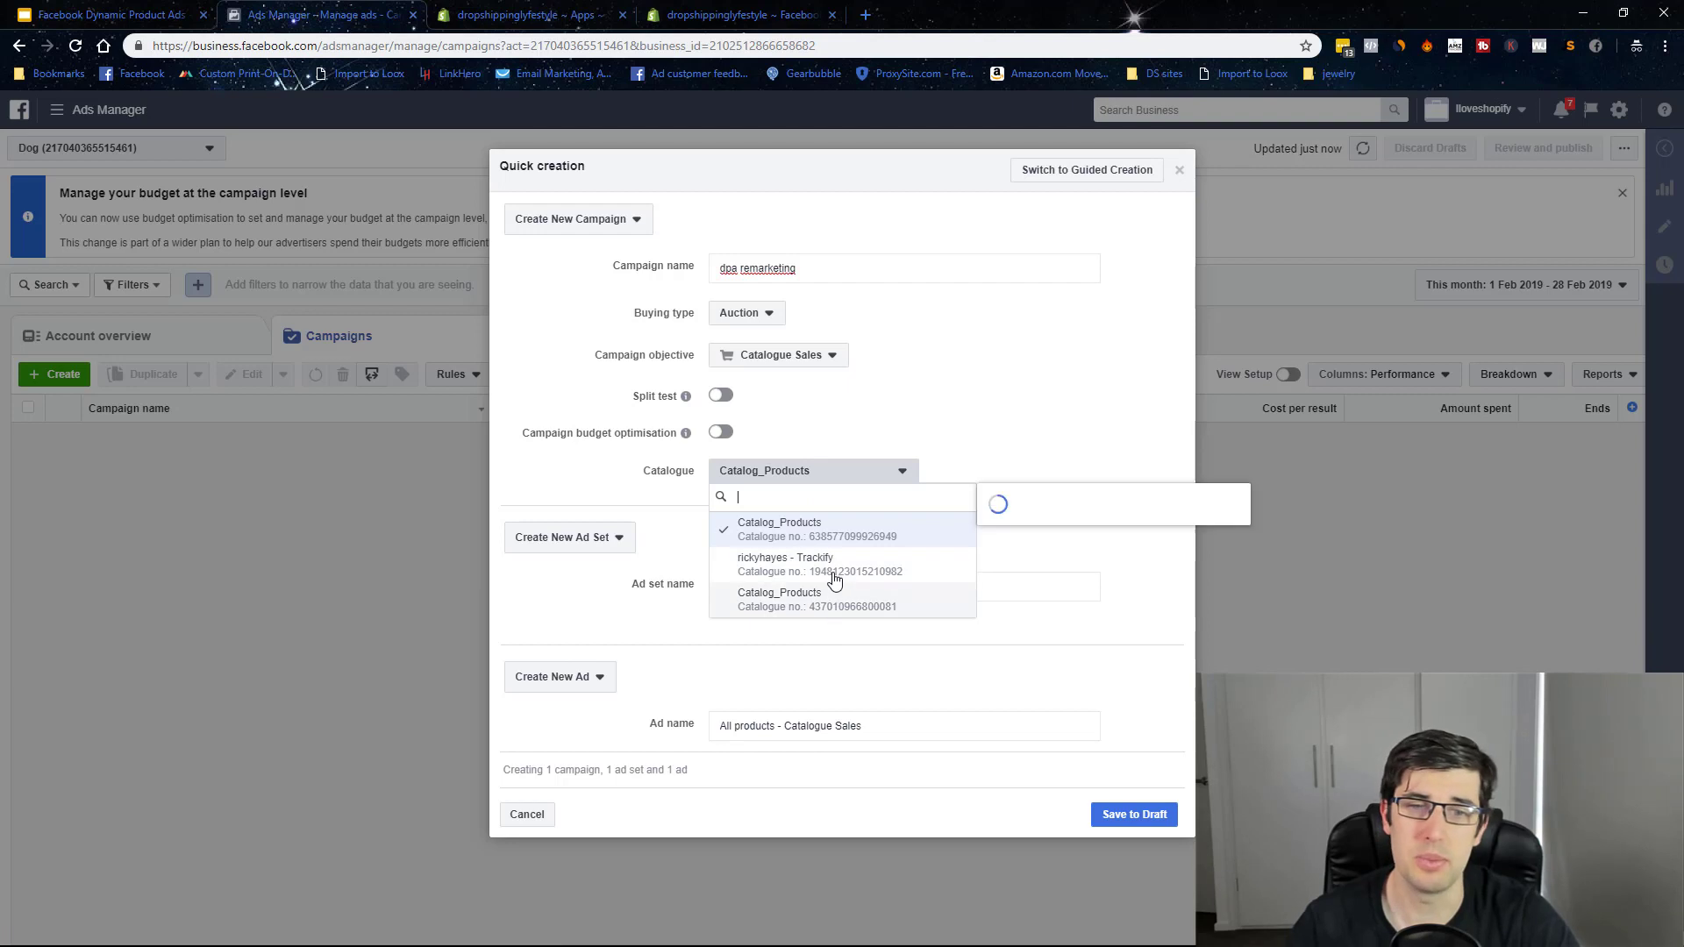
left_click(818, 599)
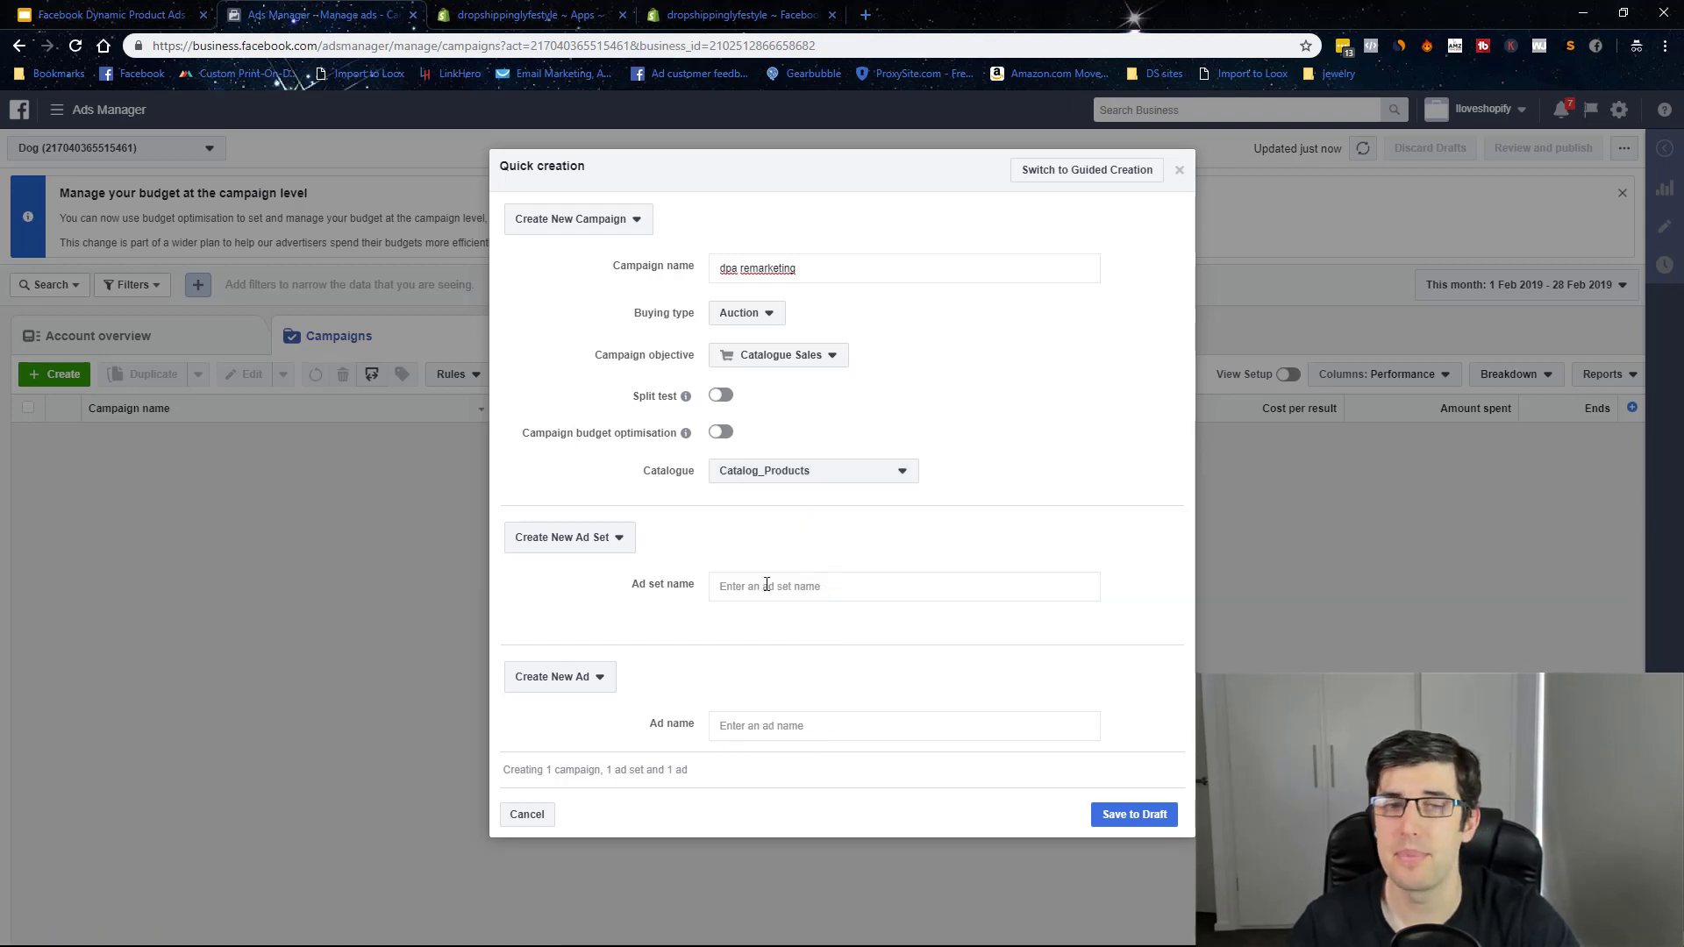
left_click(774, 579)
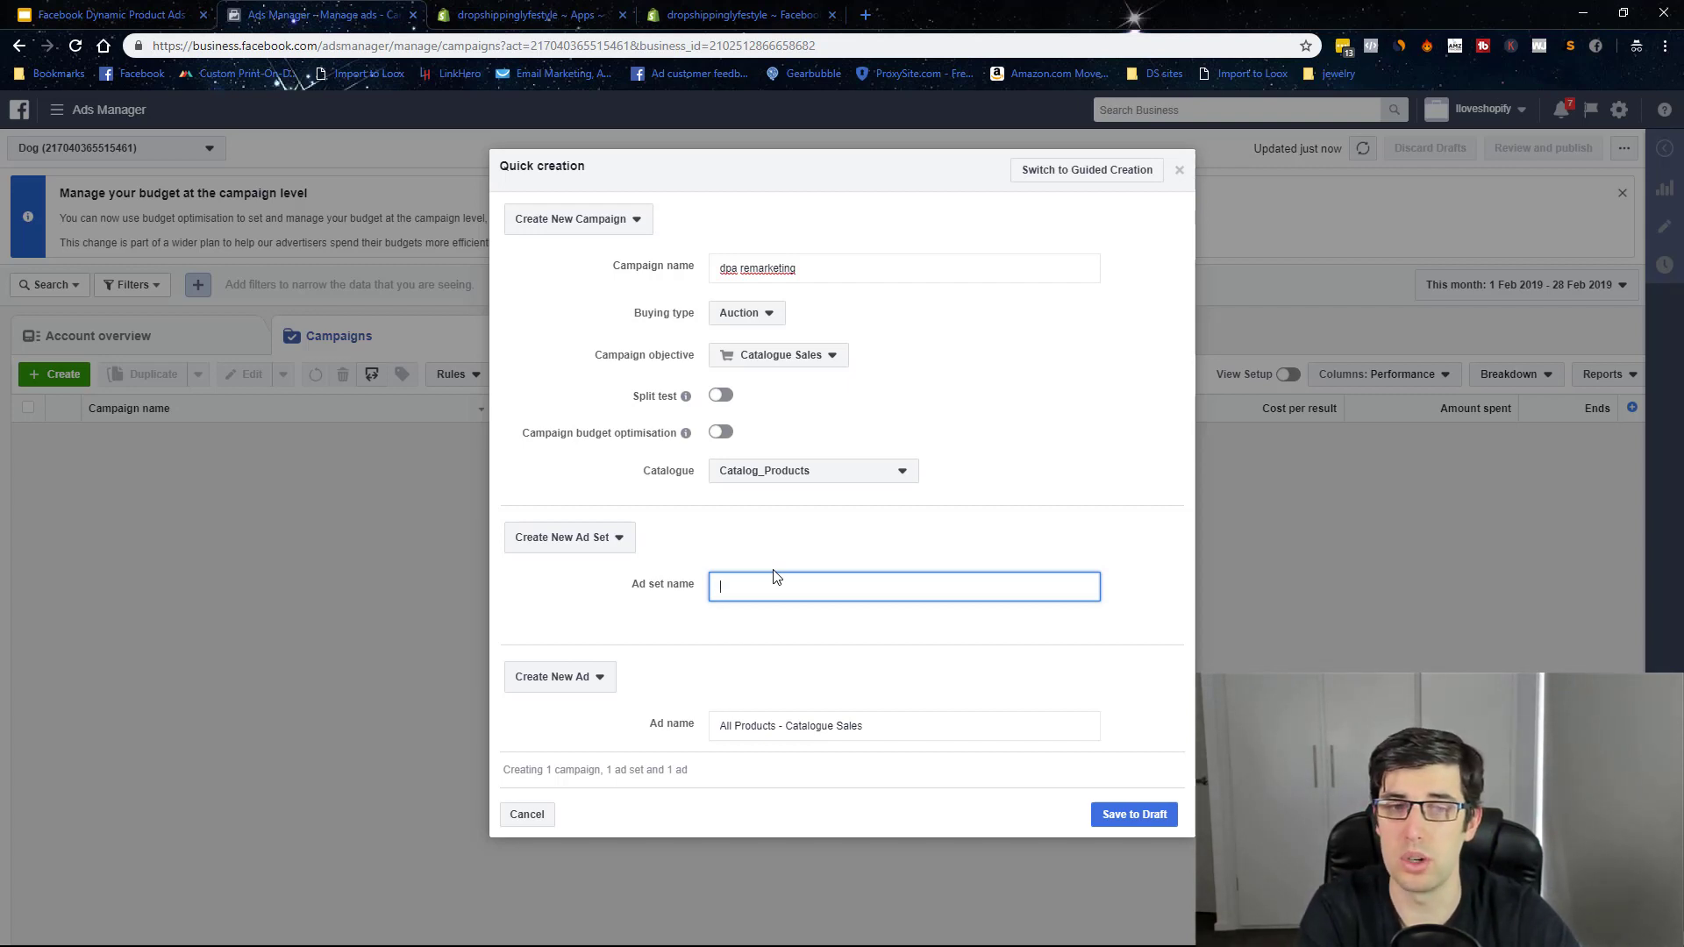
type("broad dpa re")
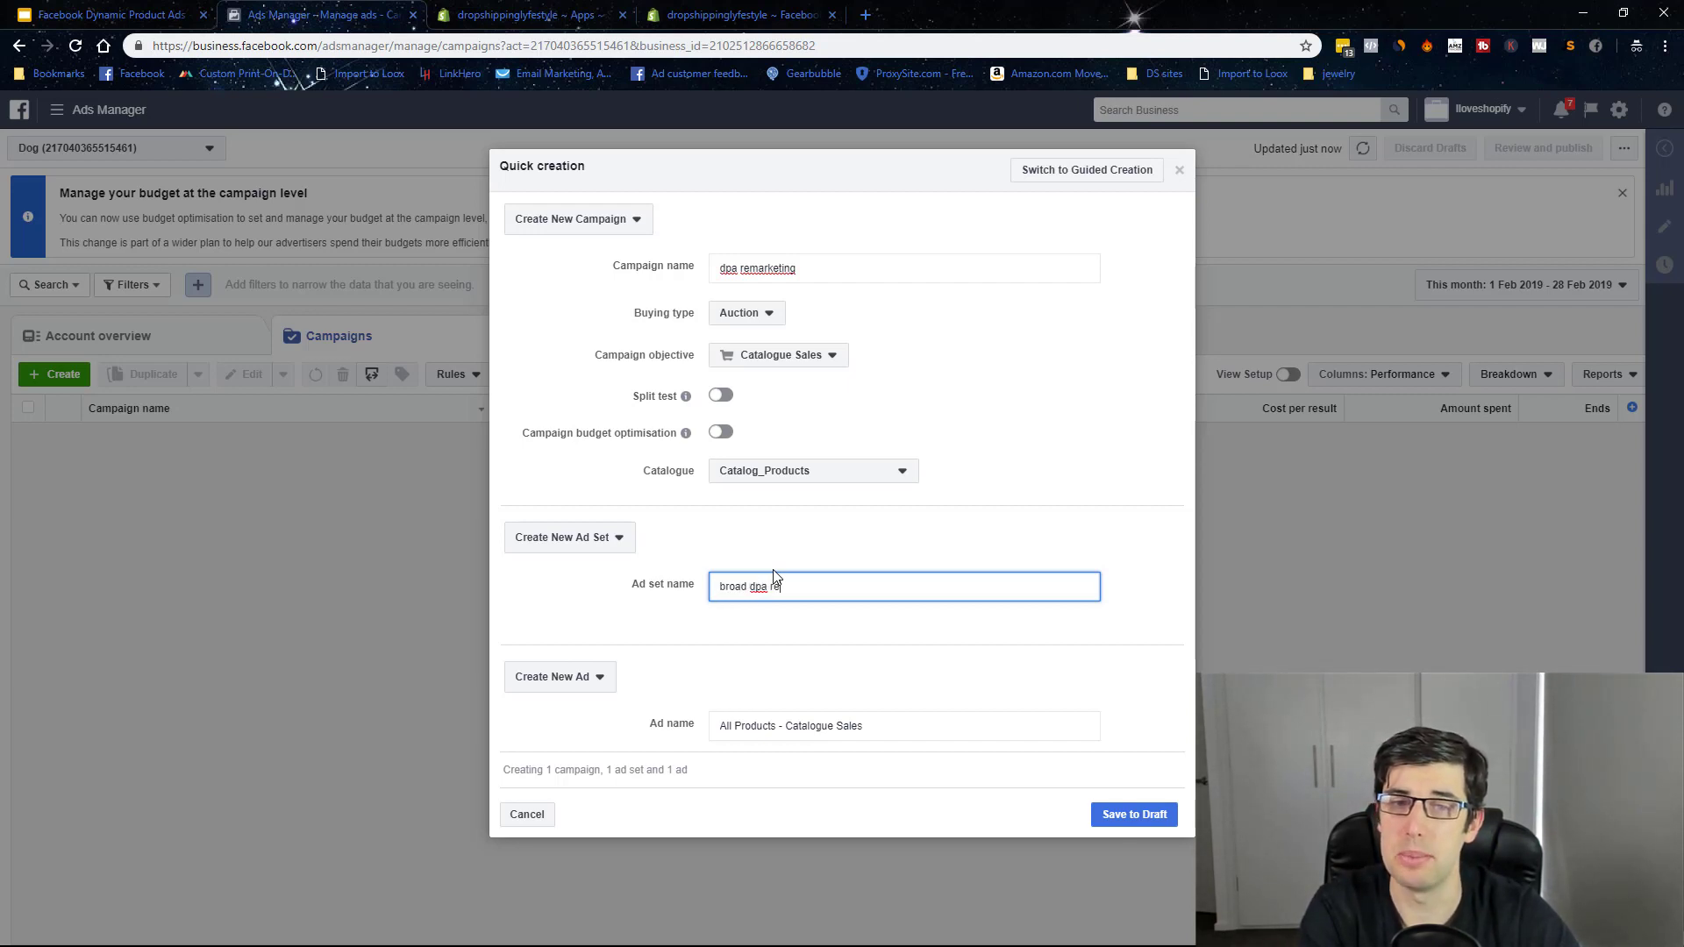
type("marketing")
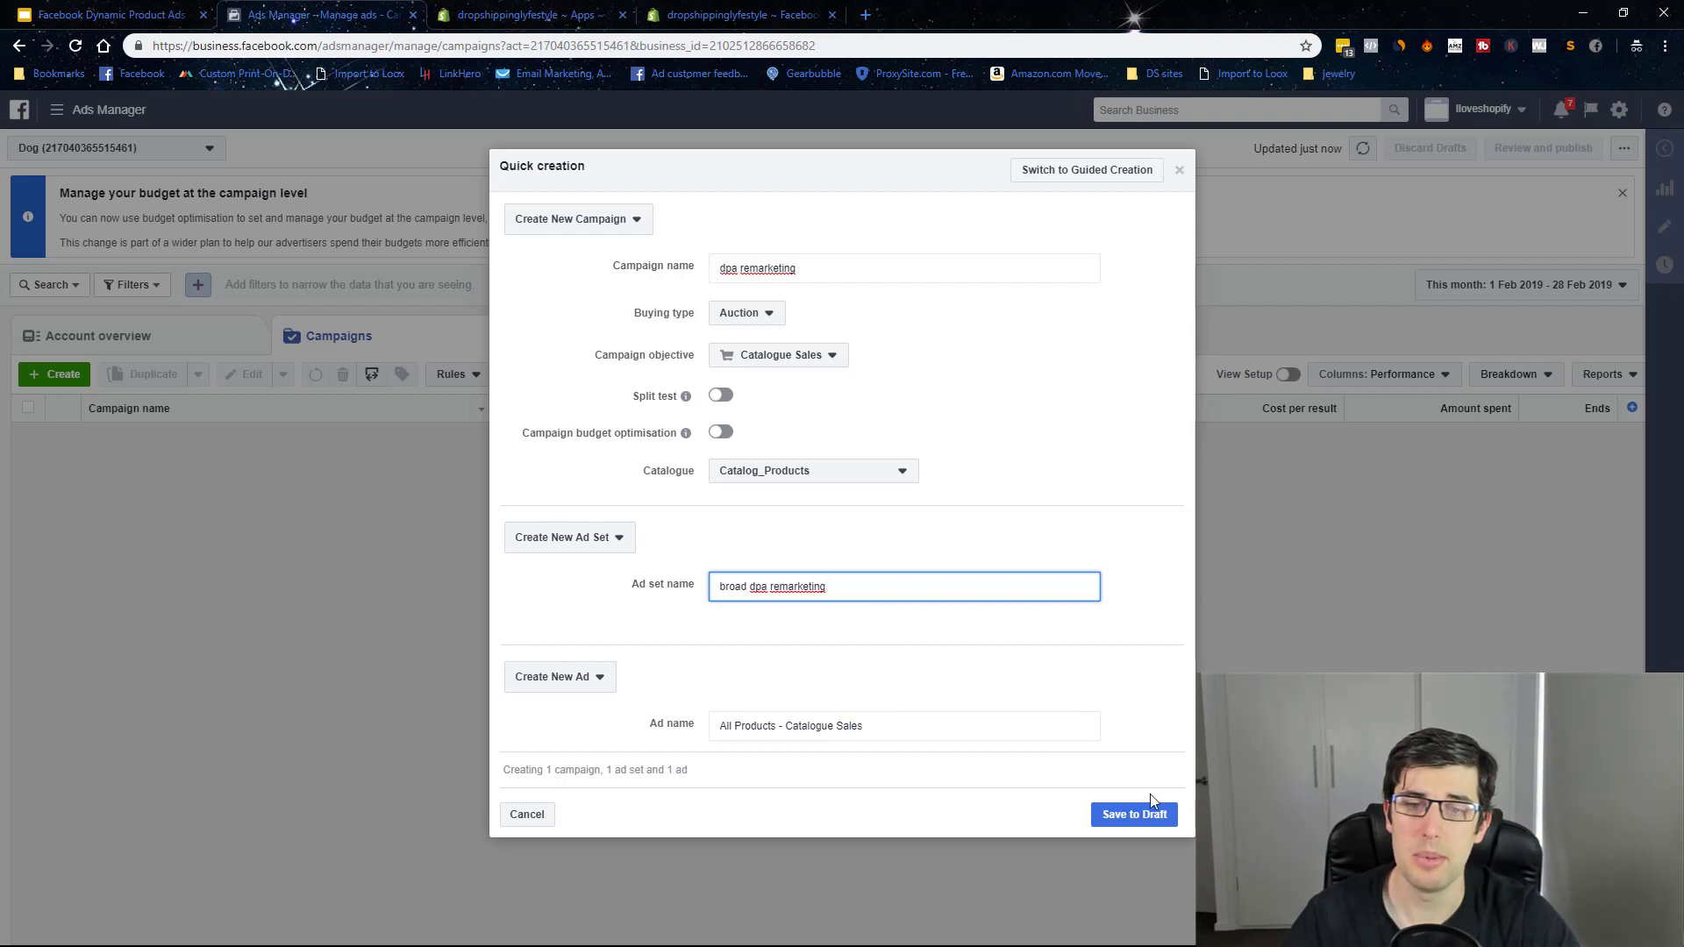
- Save the campaign as a draft and open the broad dpa remarketing ad set for editing
left_click(1145, 816)
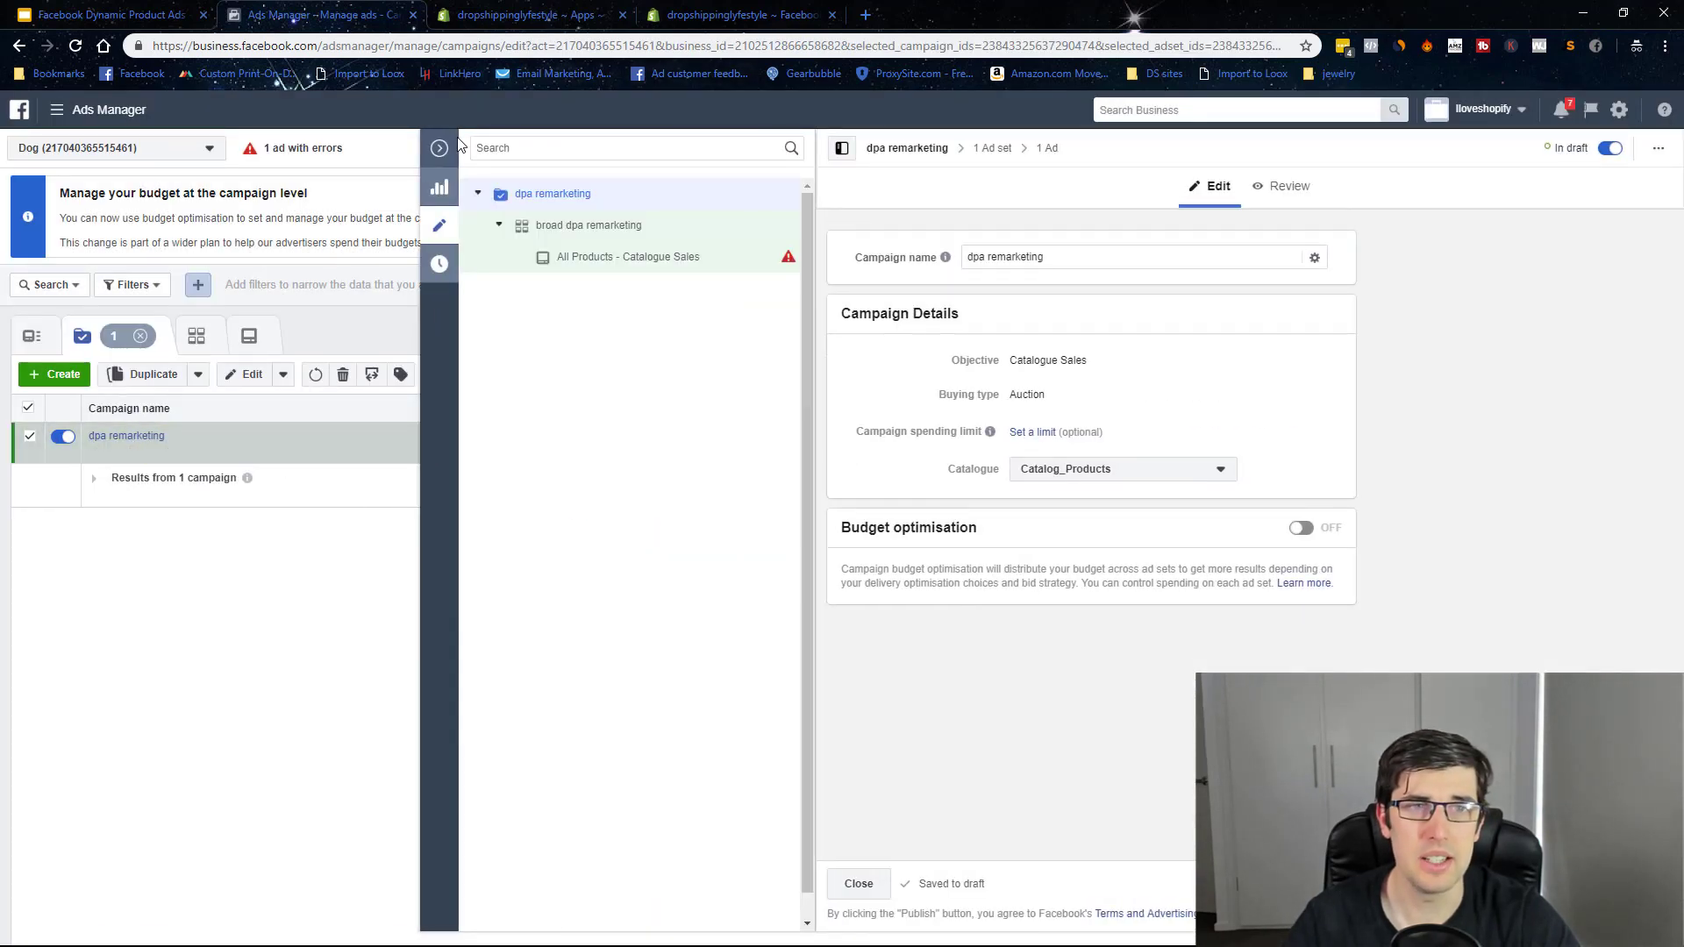
left_click(440, 149)
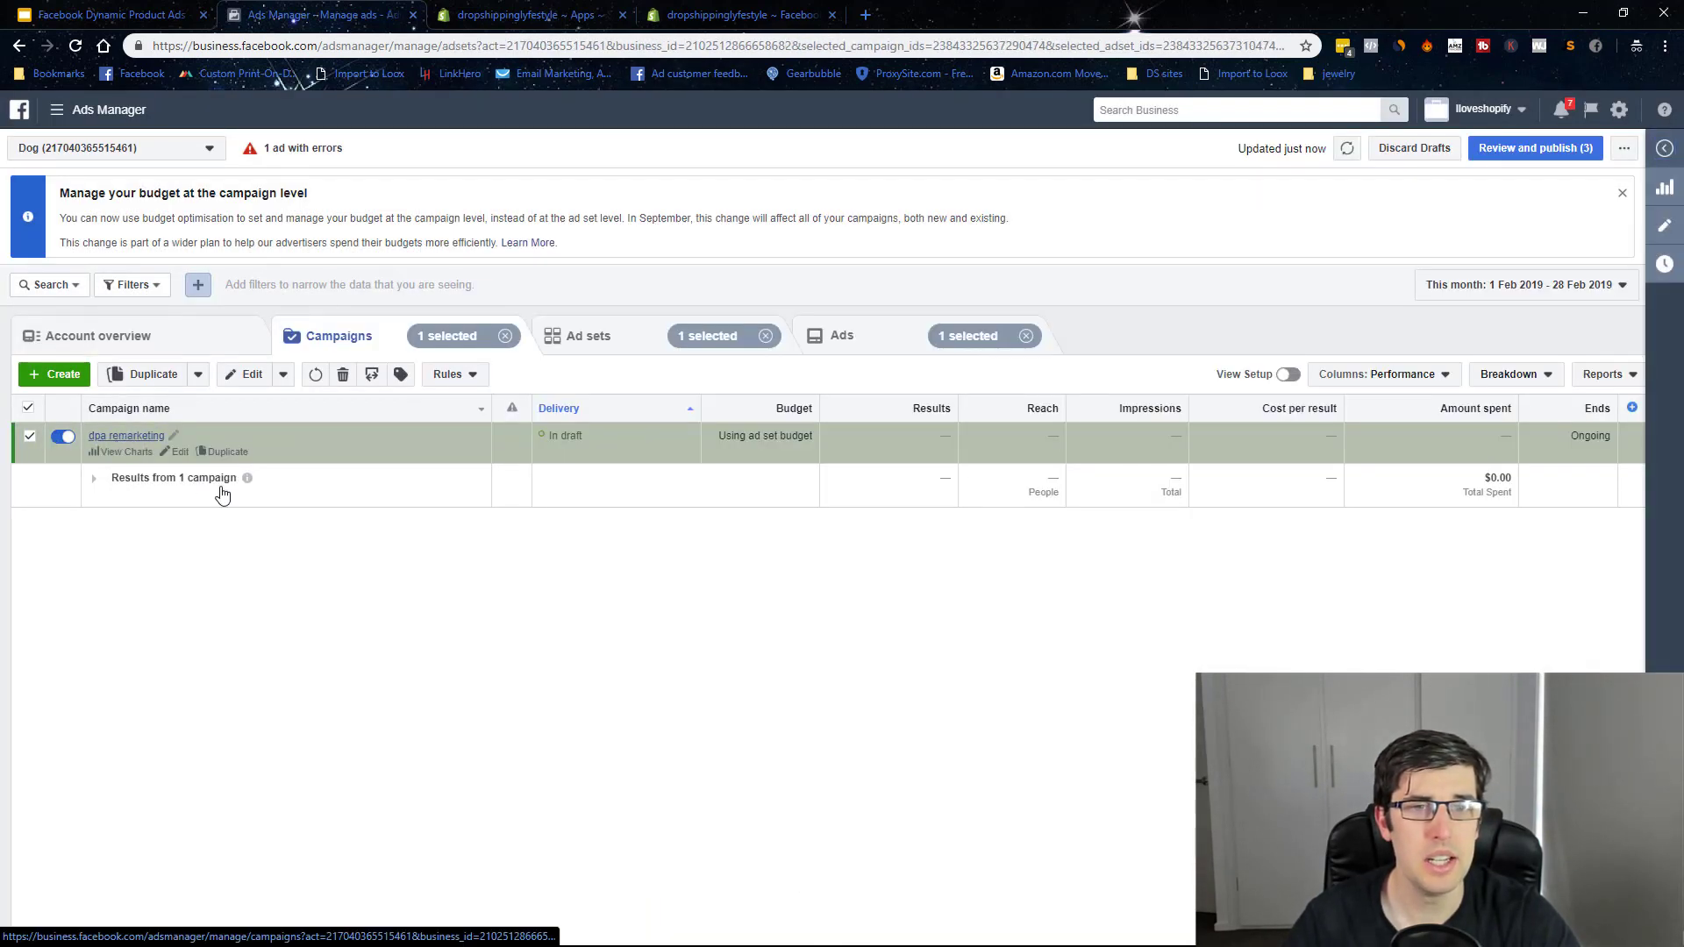
left_click(584, 334)
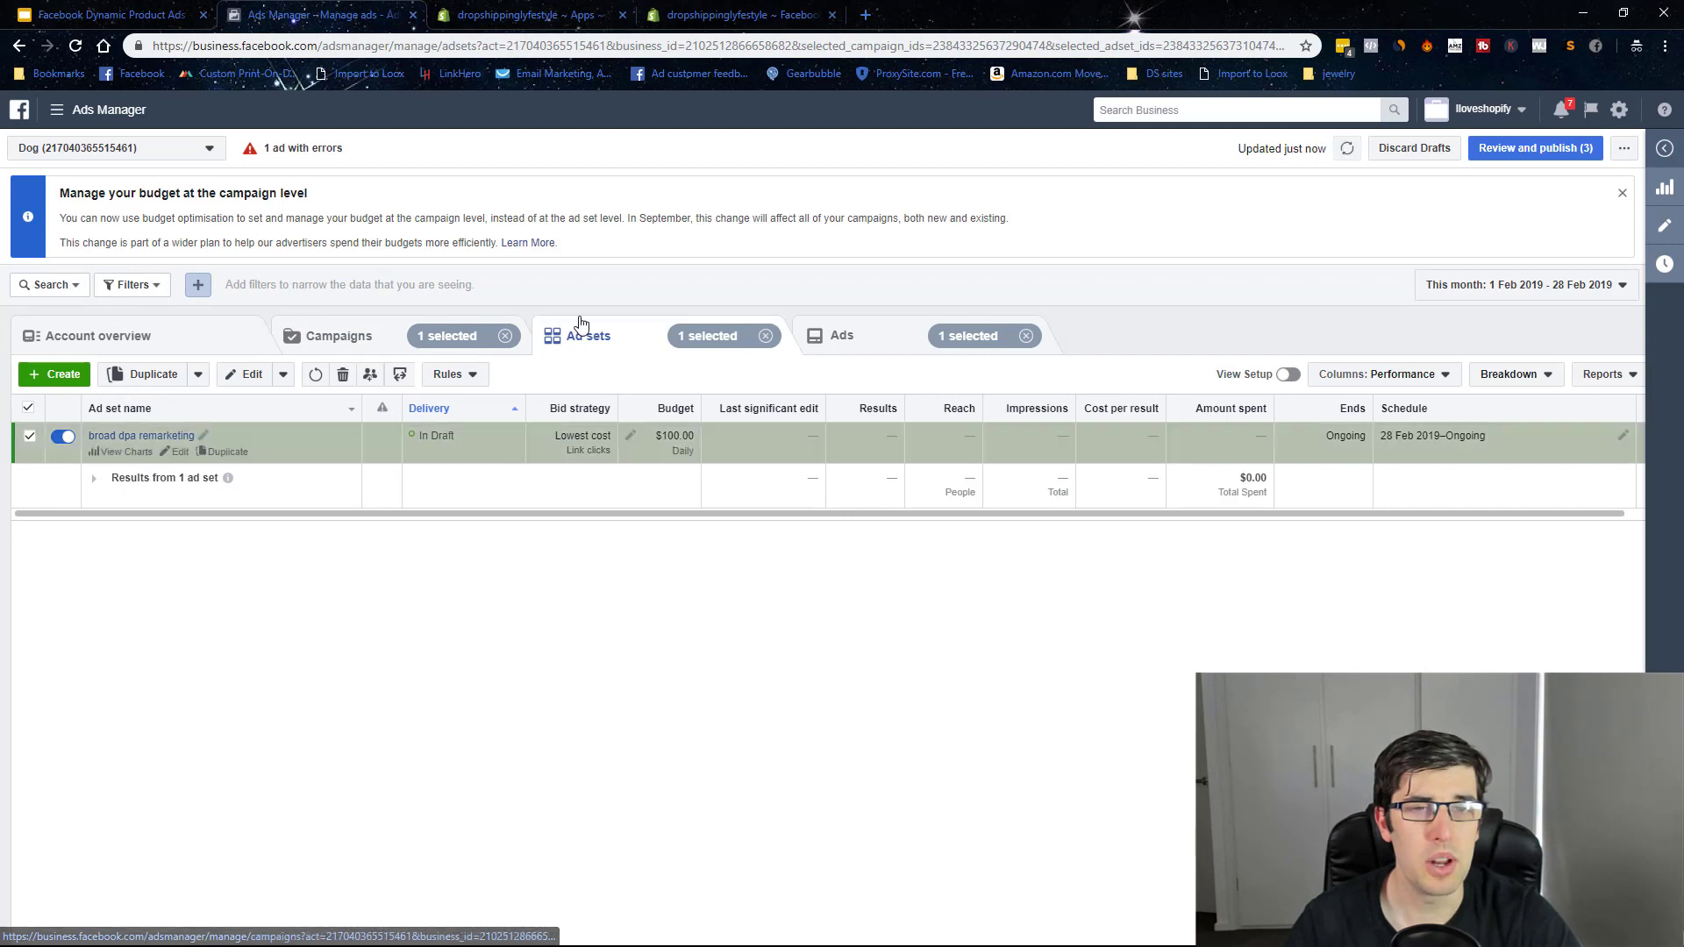
left_click(180, 453)
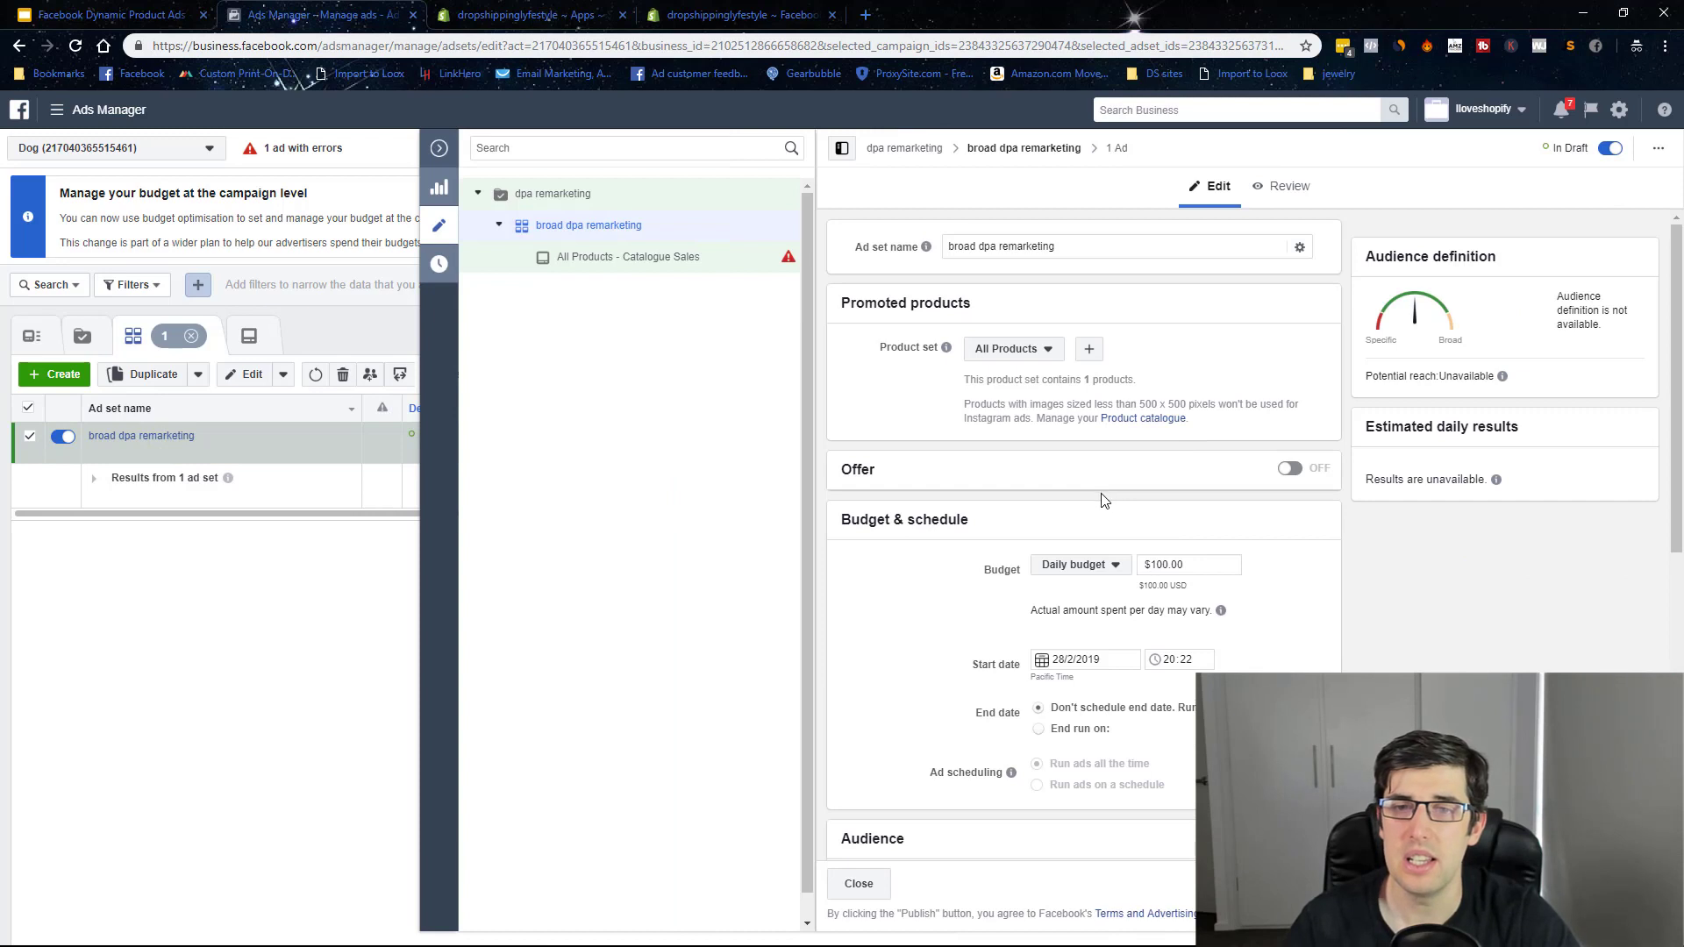
- Set the ad set's daily budget to $5.00, keeping All Products as the product set
key("ctrl+a")
type("5")
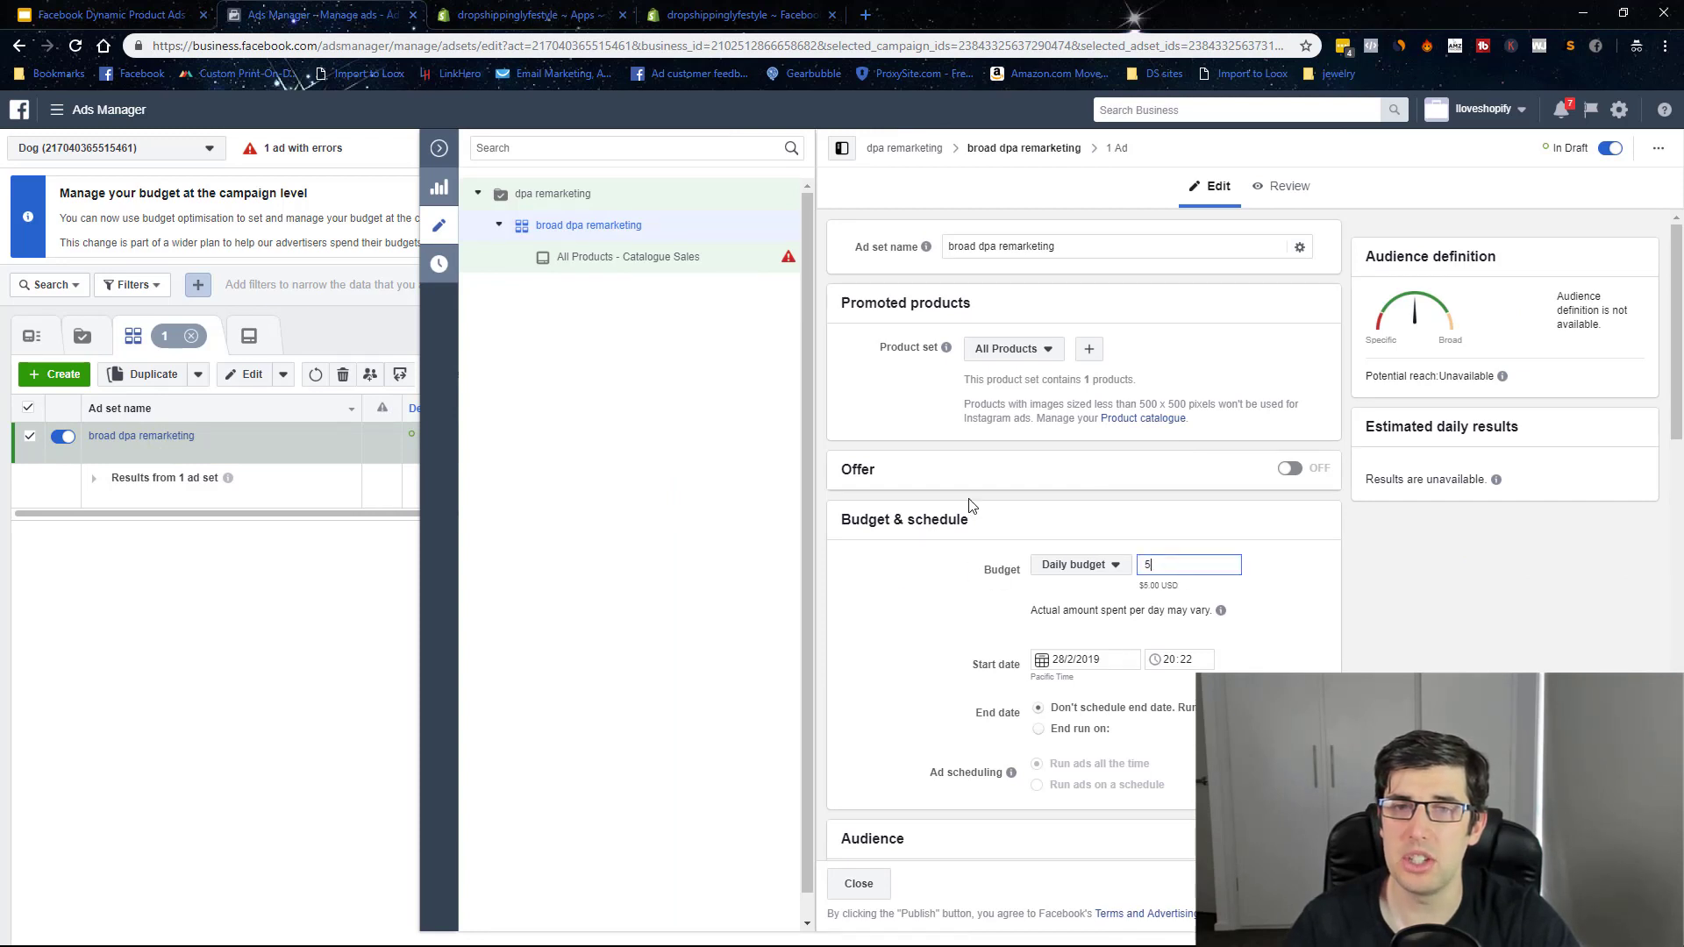
left_click(969, 504)
left_click(1011, 352)
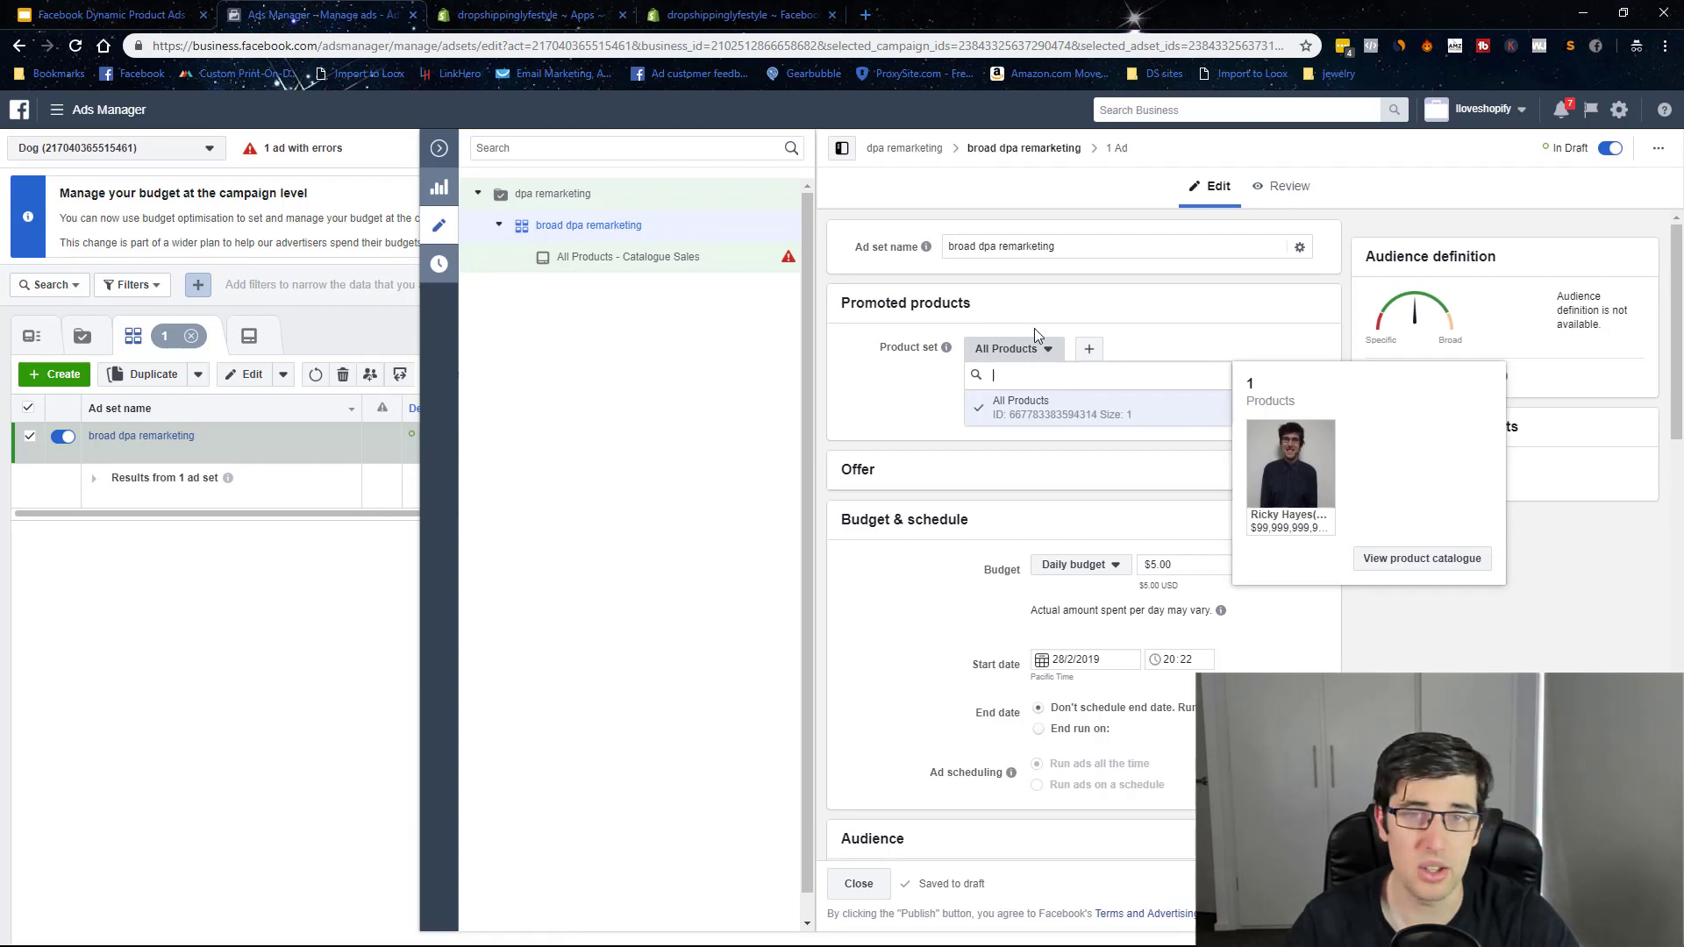
left_click(931, 348)
scroll(919, 369, "down", 6)
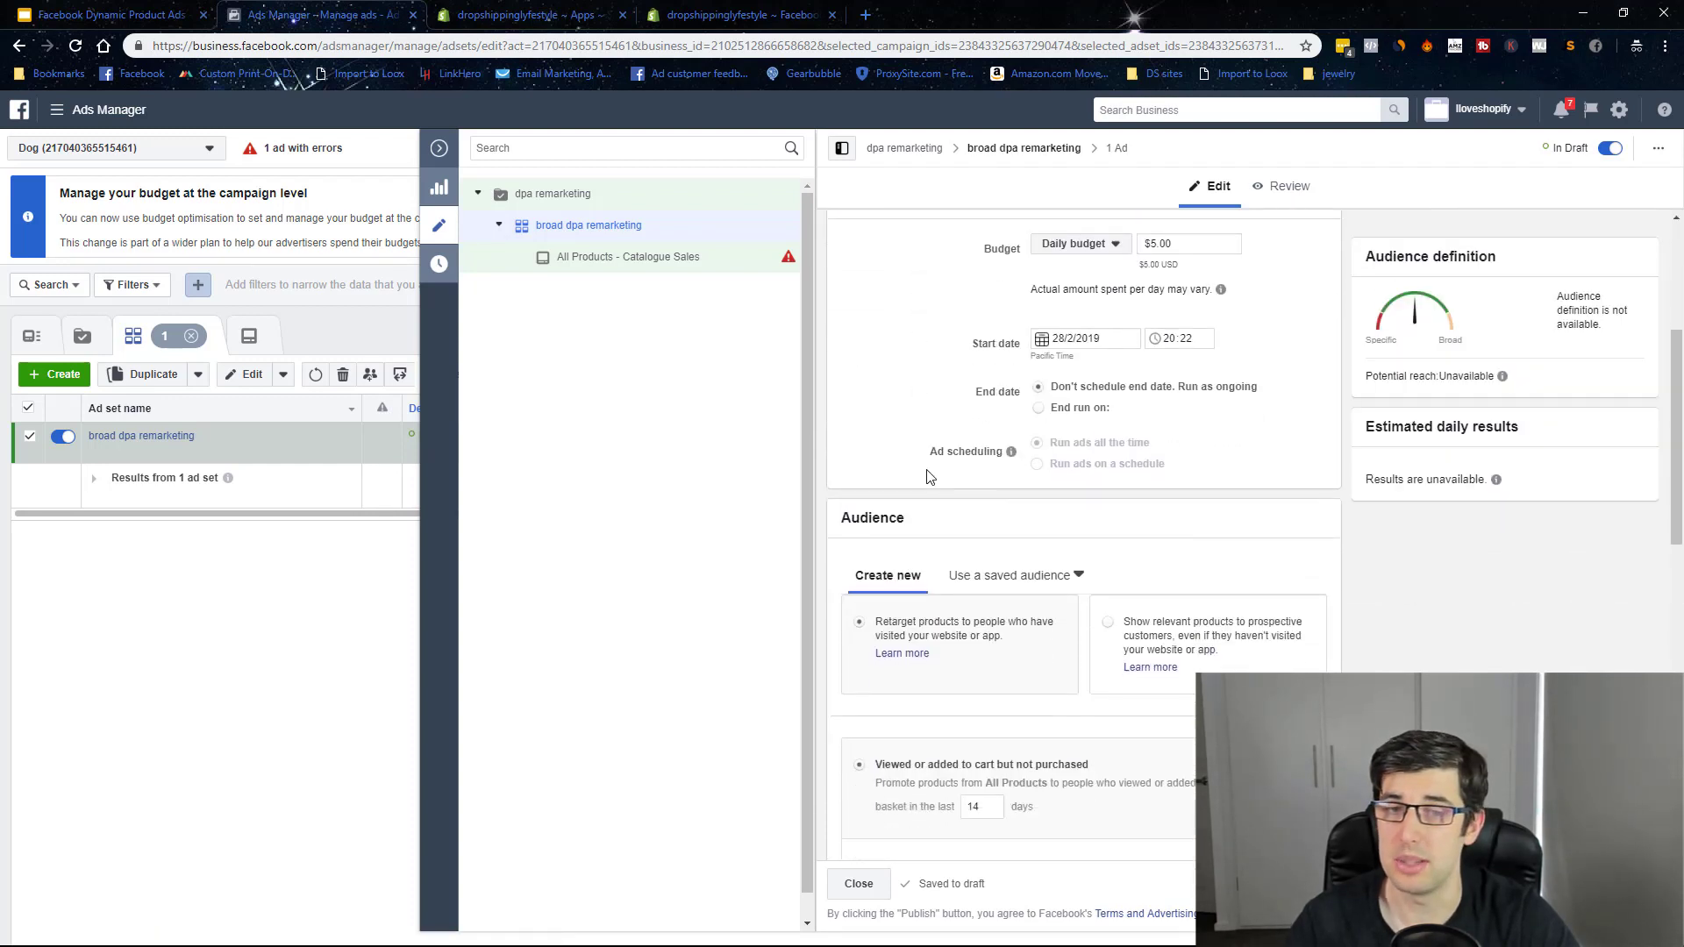
- Change the retargeting window from 14 to 180 days
left_click(999, 598)
key("BackSpace")
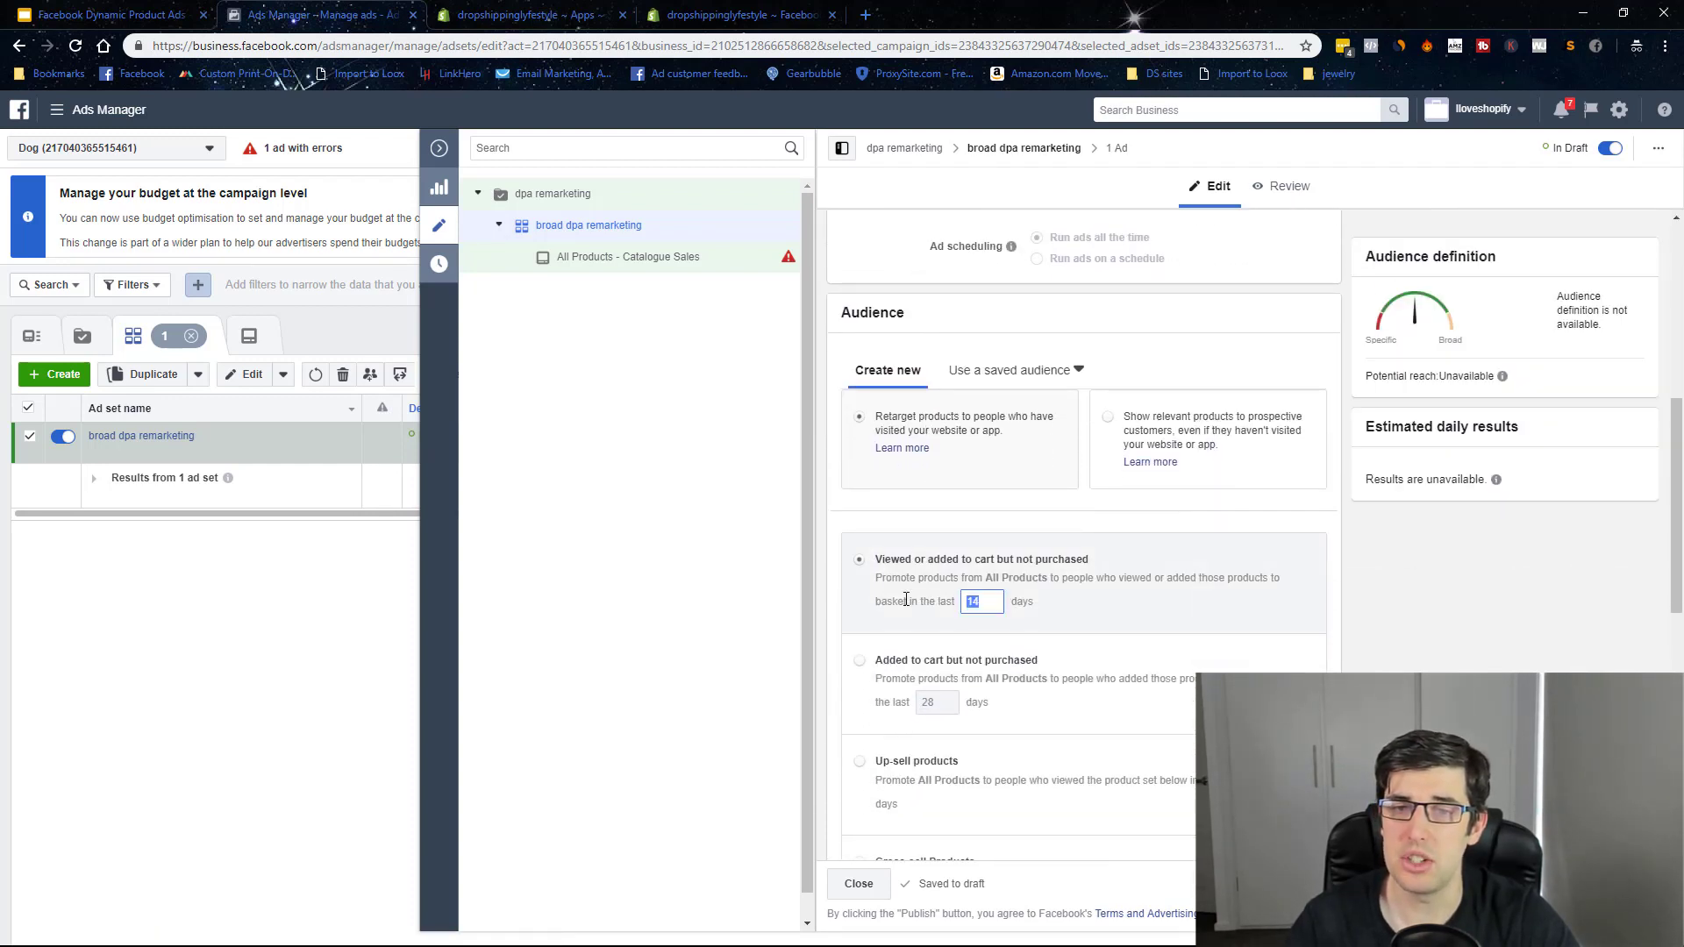
type("80")
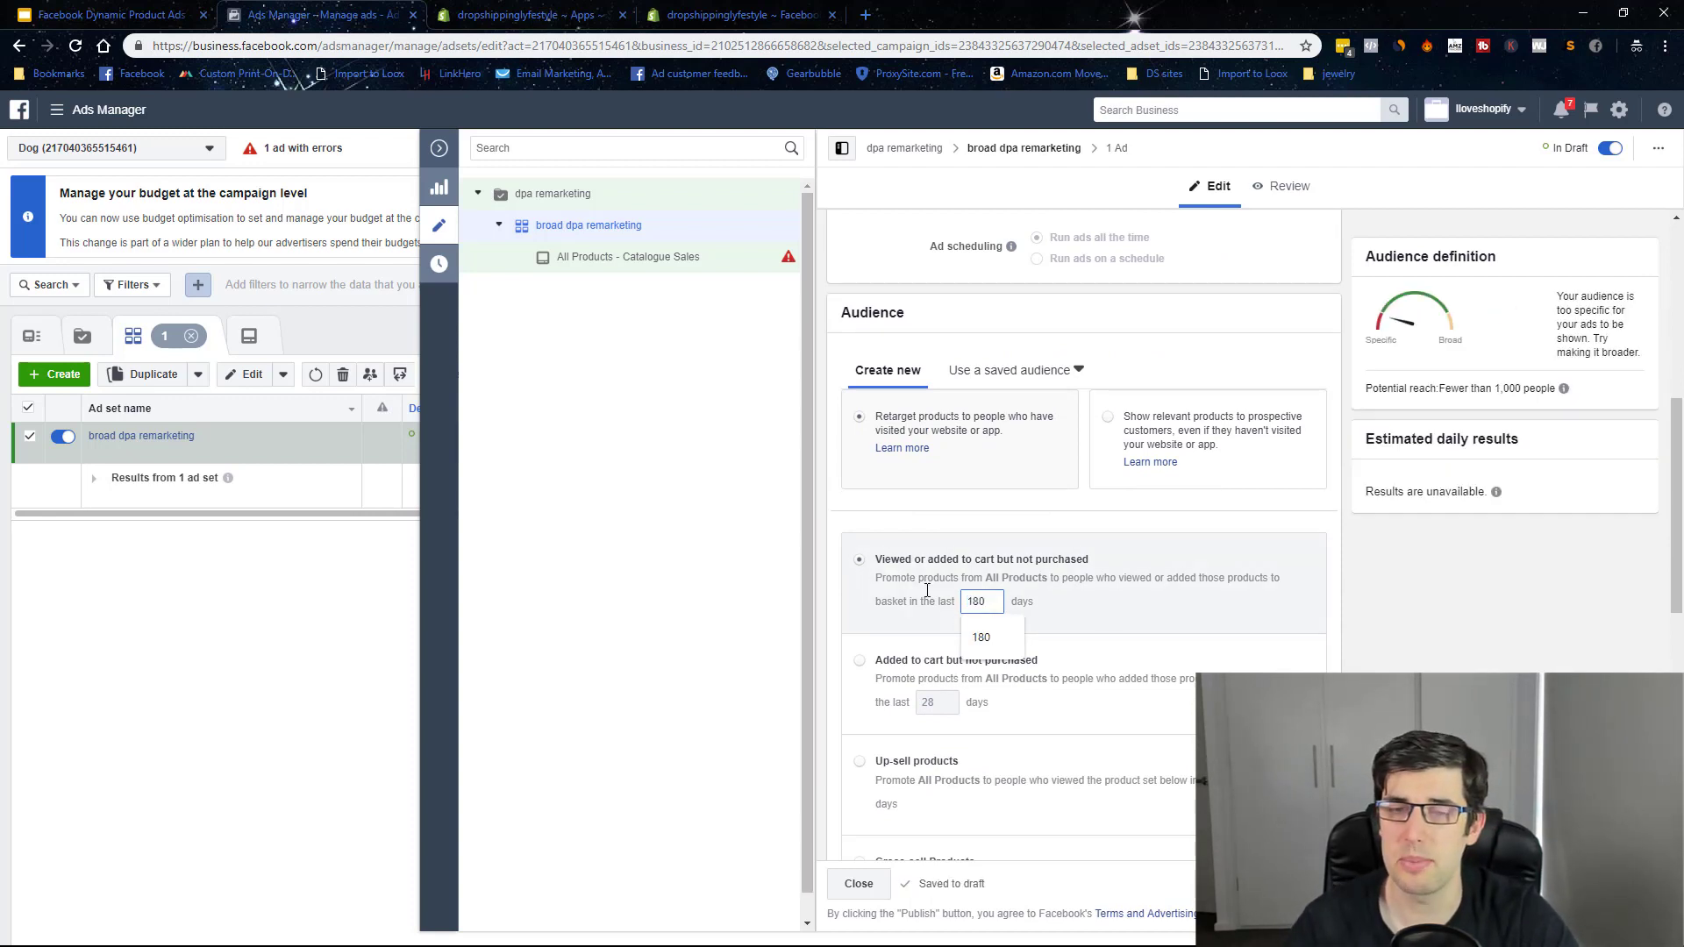
left_click(1074, 586)
scroll(1274, 534, "up", 2)
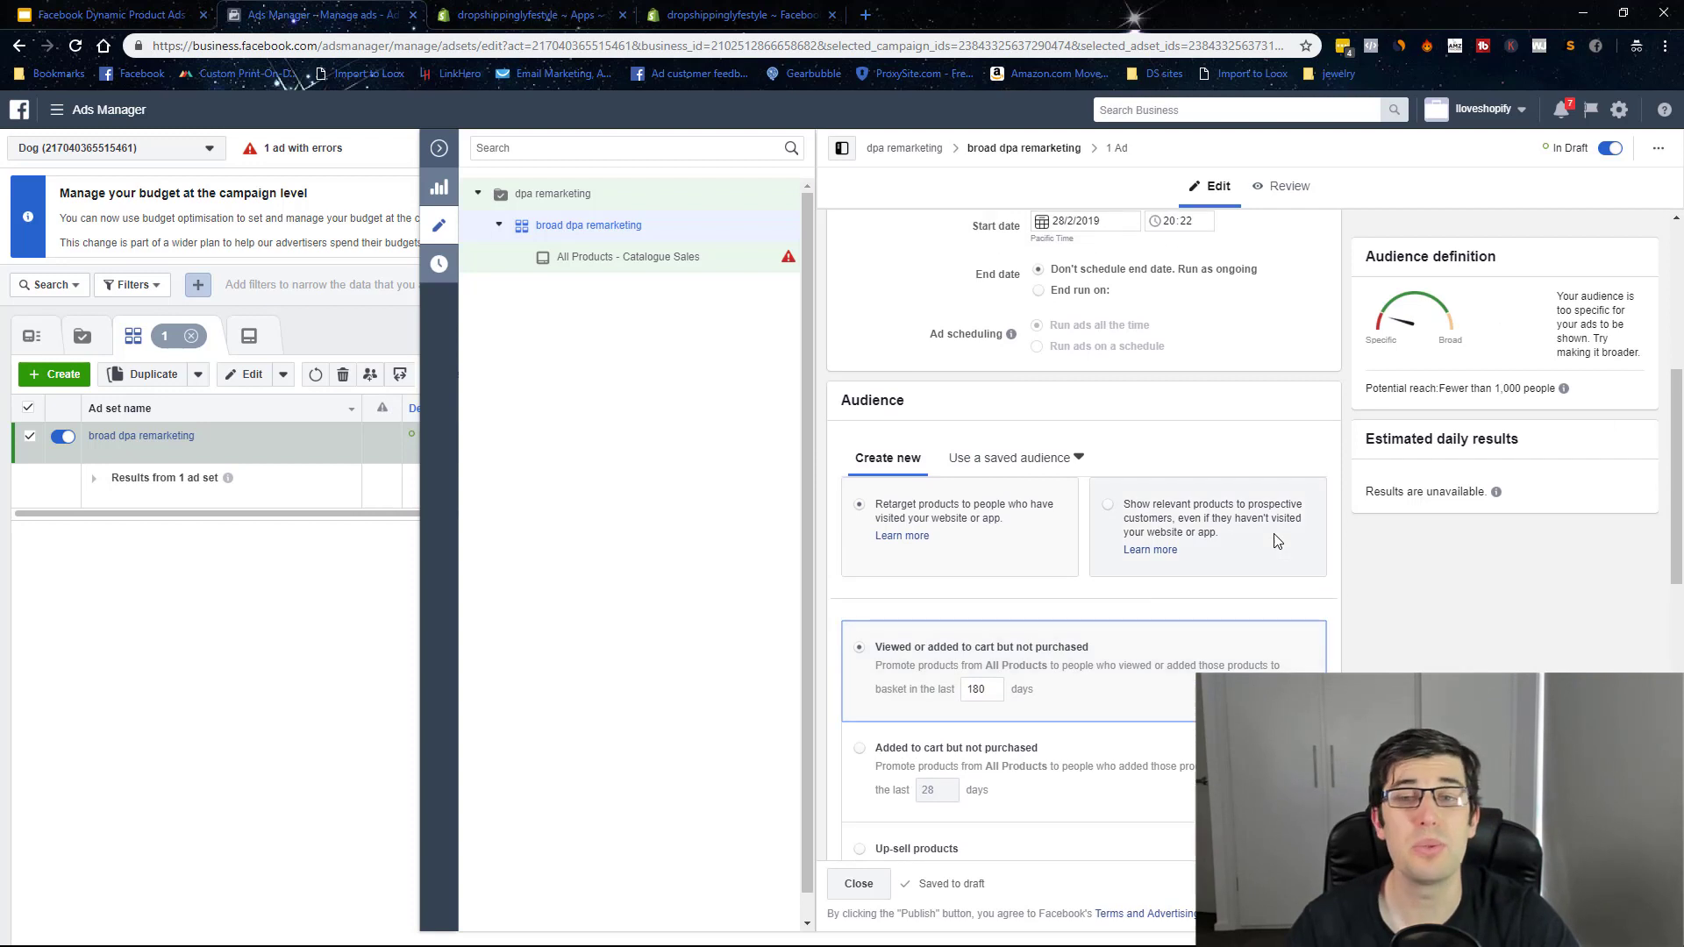
- Set the start date to 1 March 2019 at hour 00 and show advanced audience options
left_click(1041, 310)
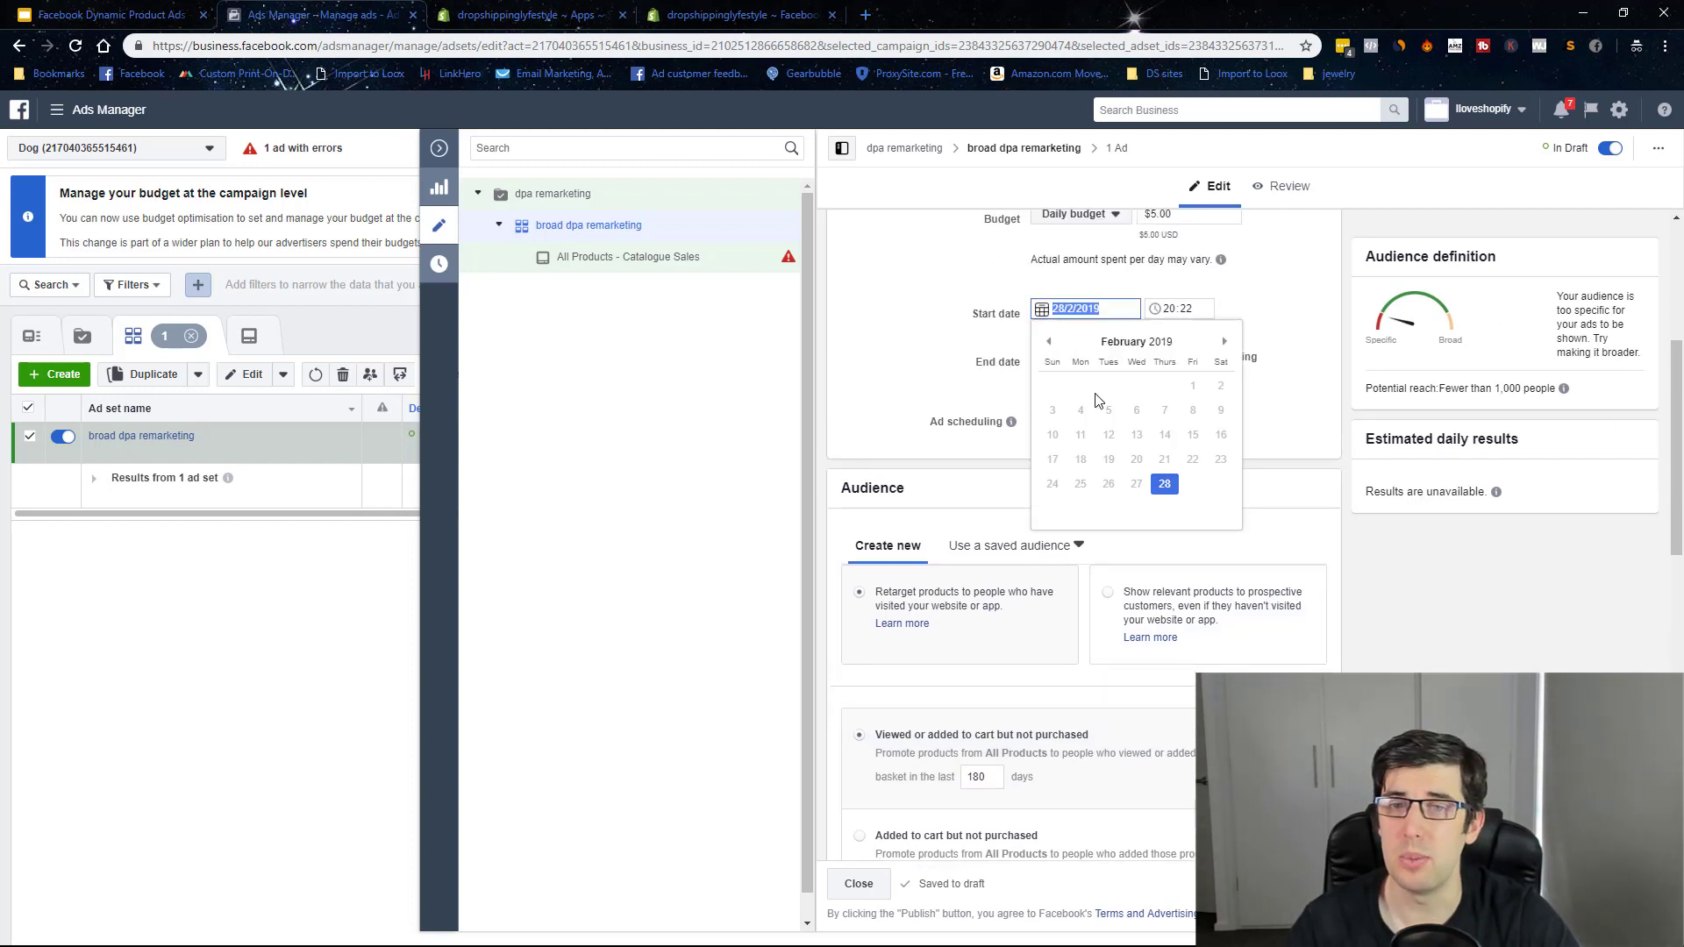
left_click(1225, 342)
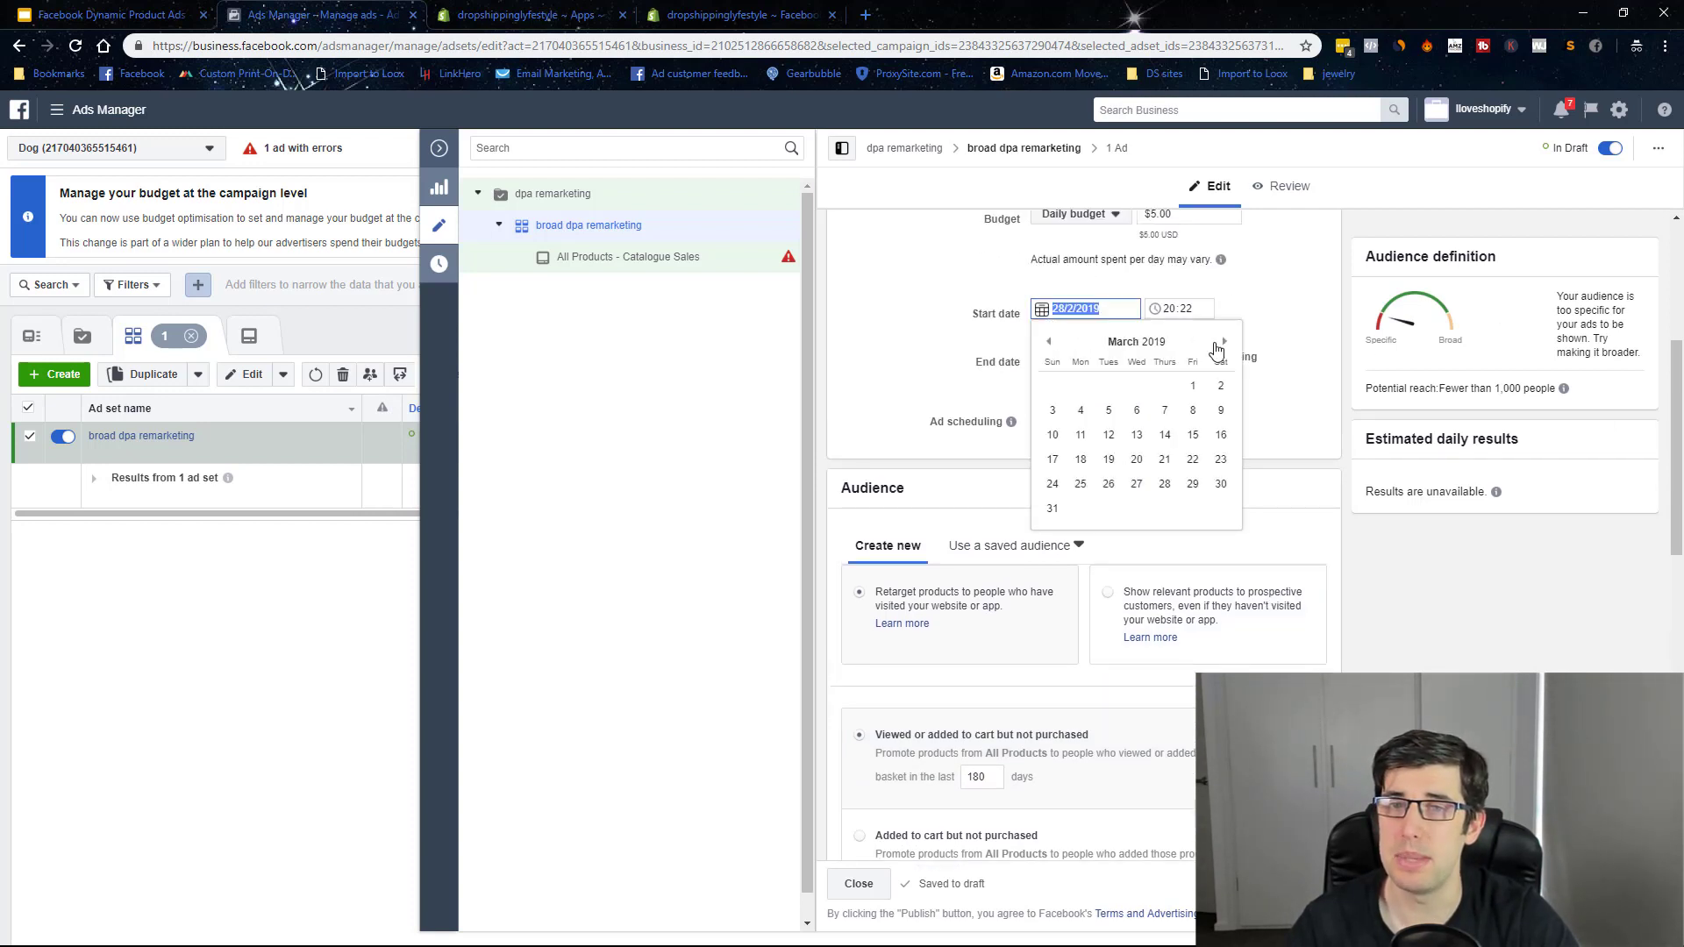
left_click(1193, 386)
left_click(1172, 309)
type("00:00")
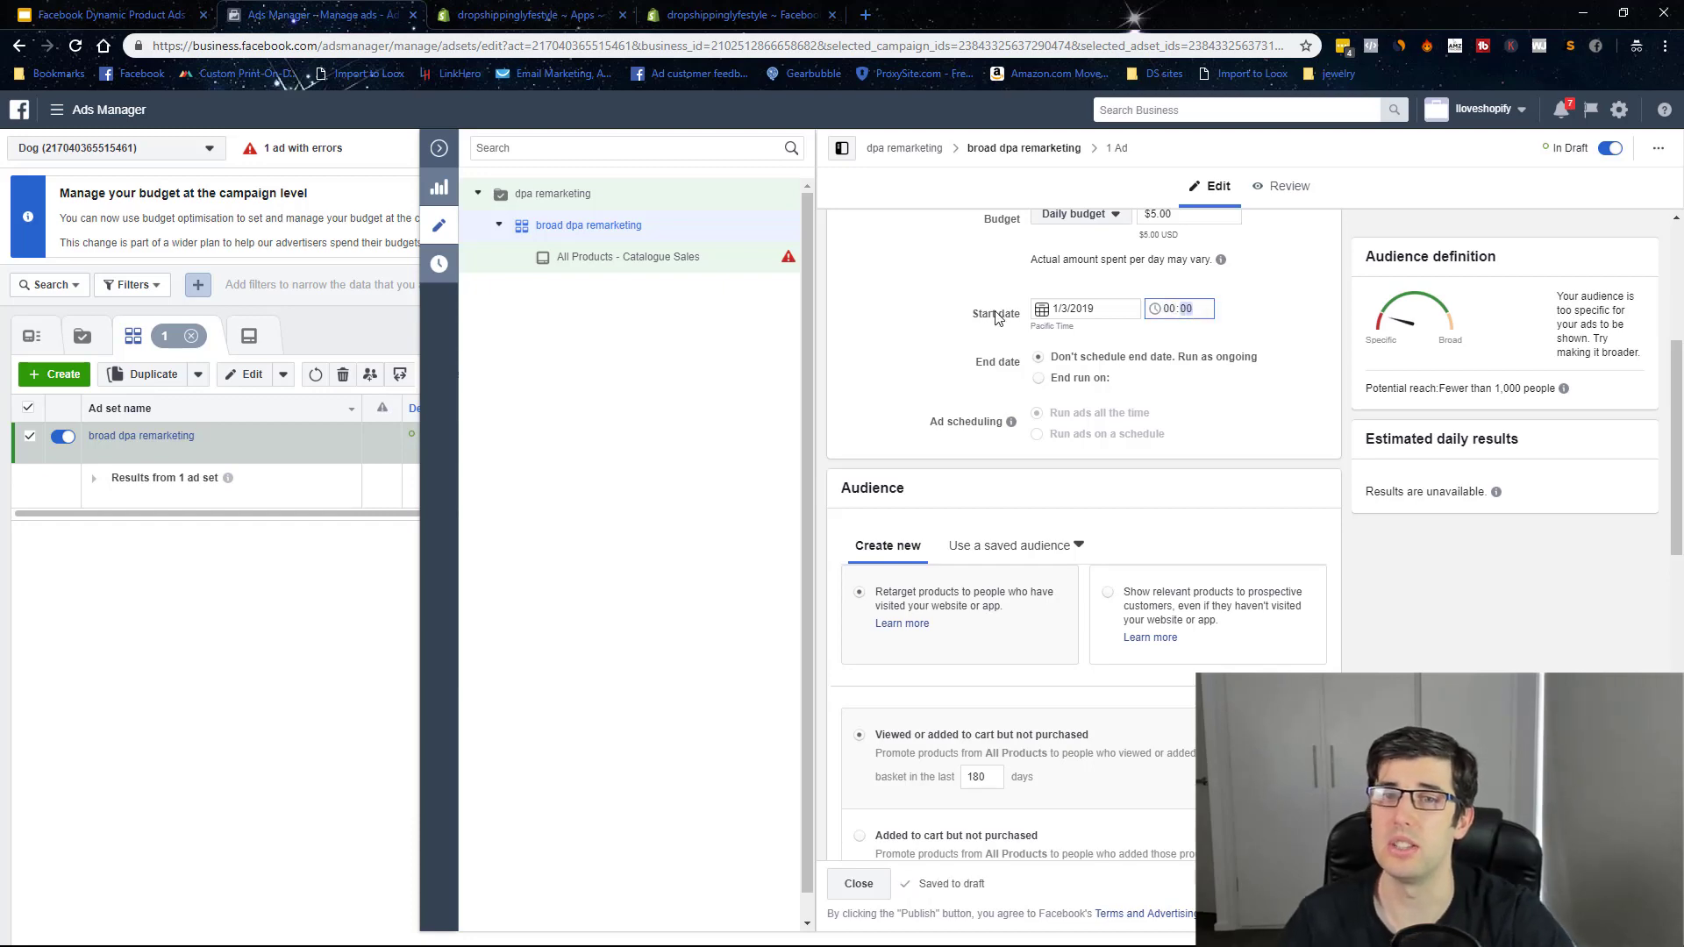
scroll(1009, 527, "down", 6)
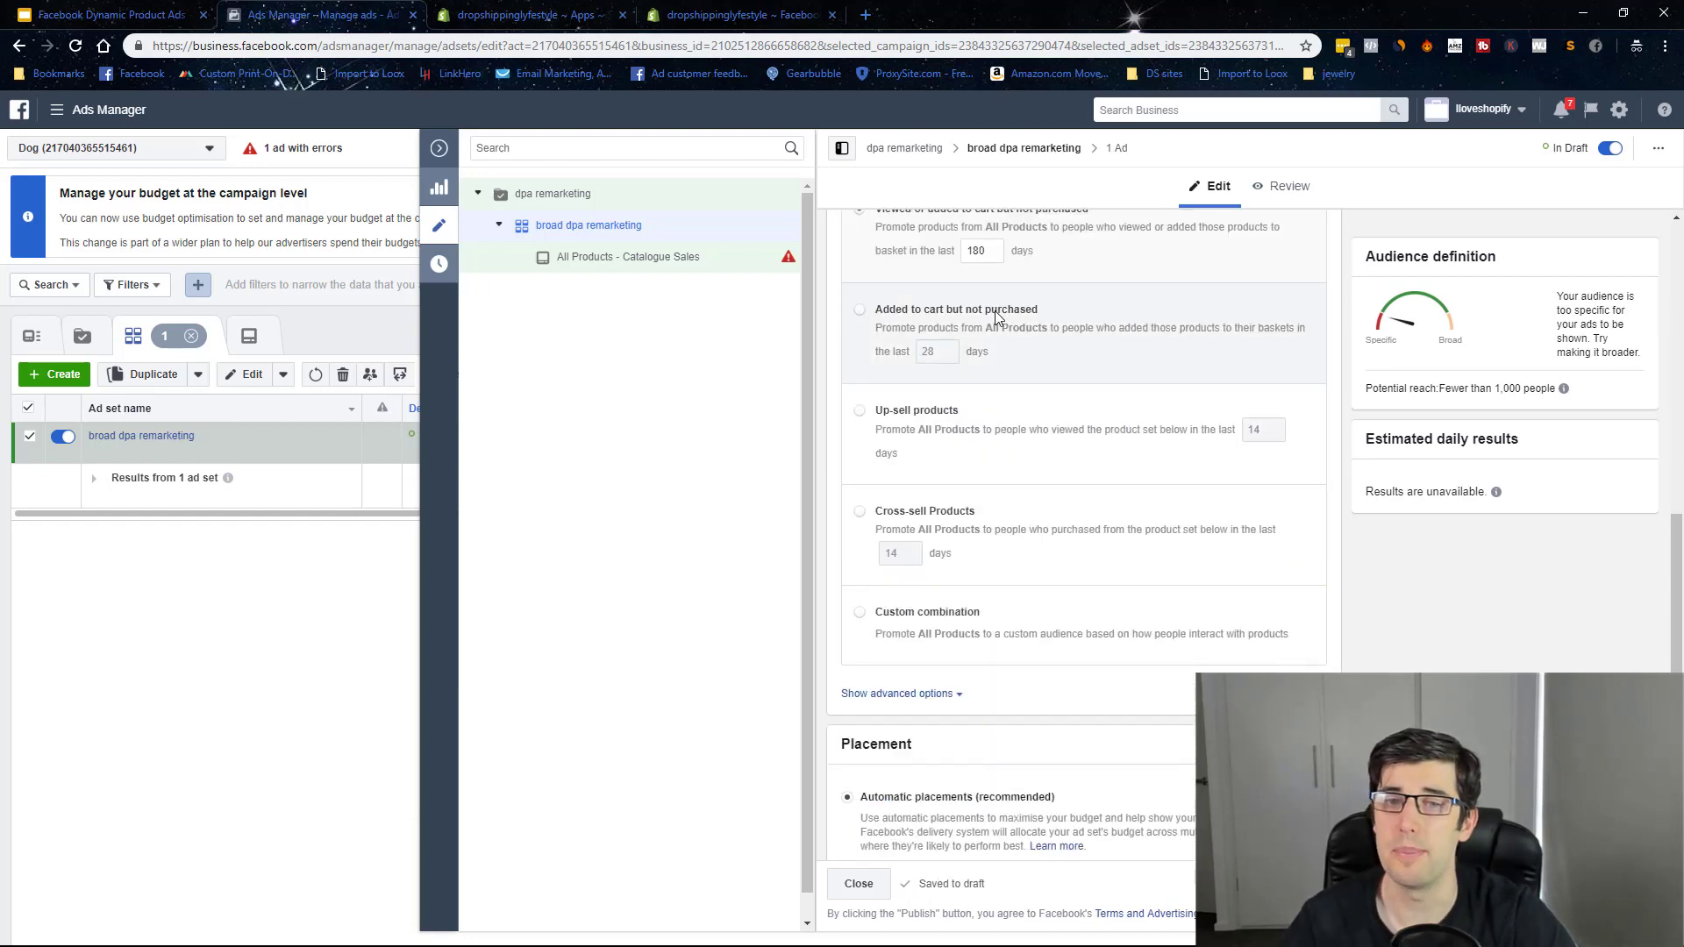
left_click(904, 693)
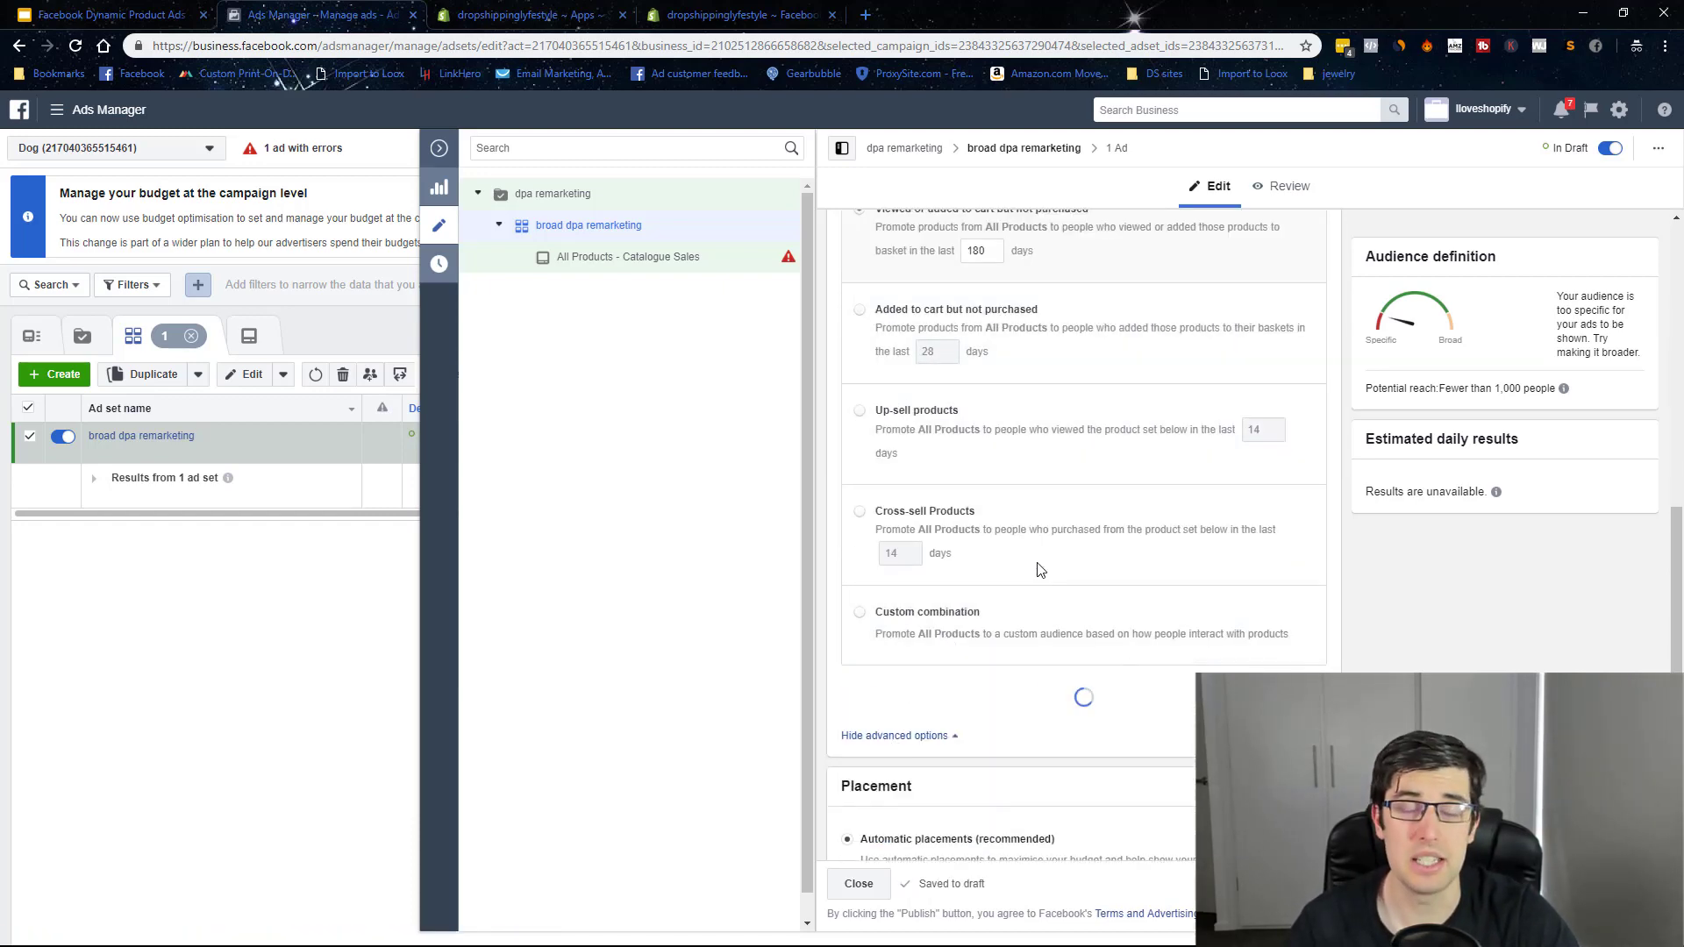
scroll(1040, 572, "down", 2)
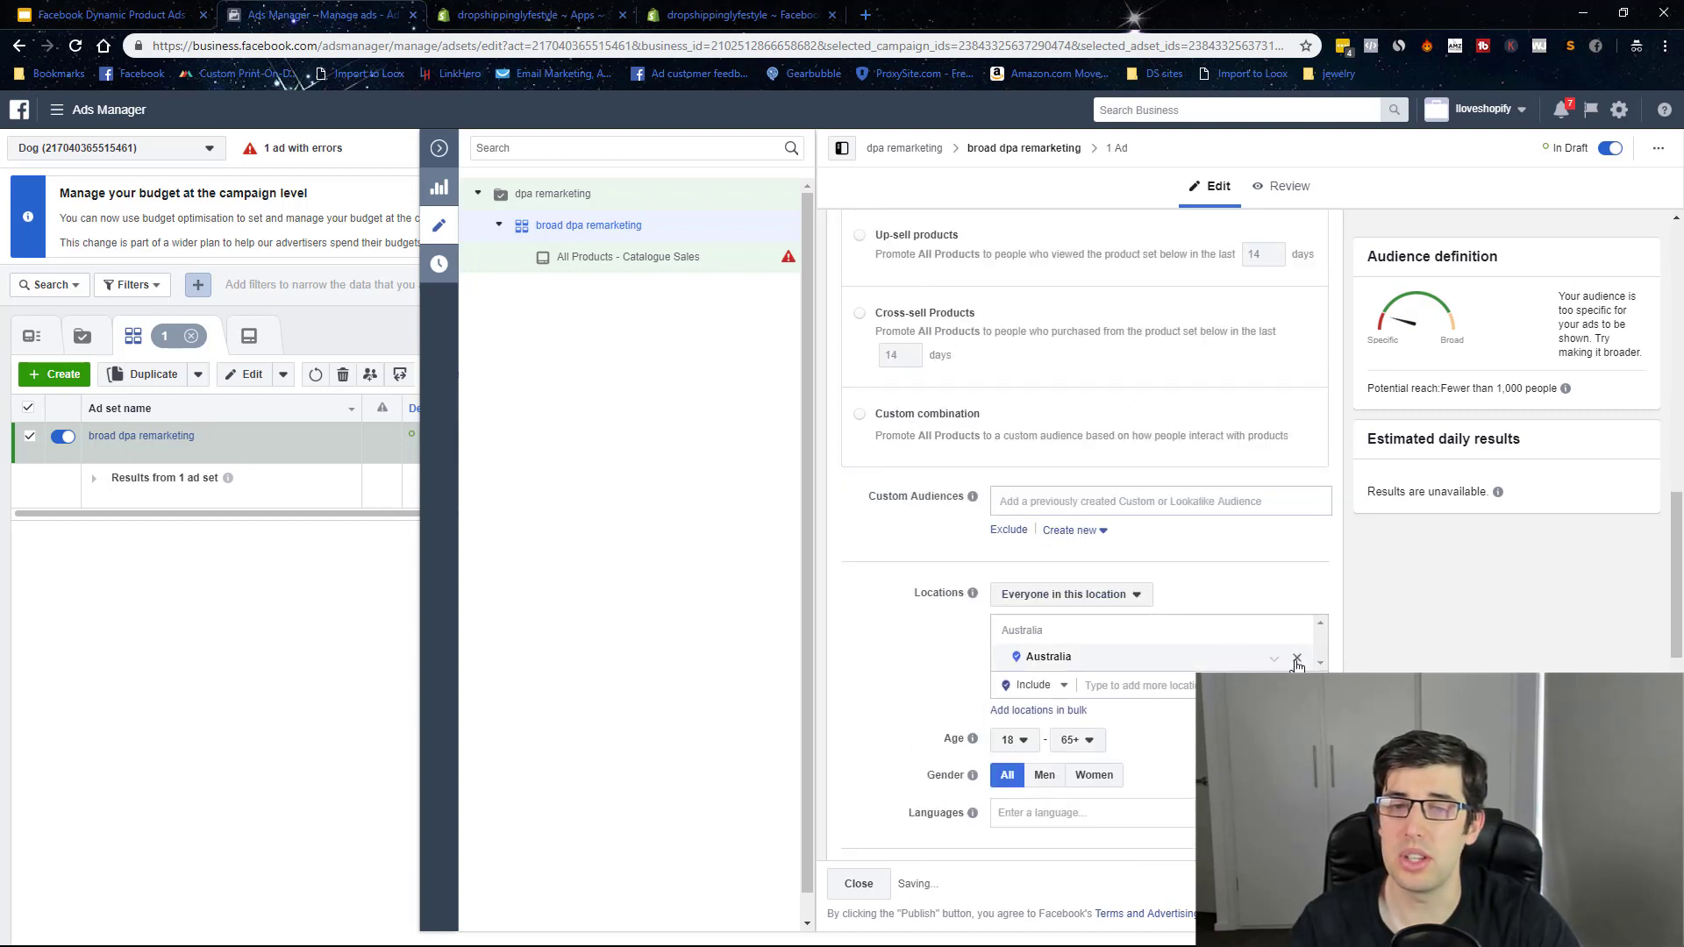
- Replace Australia with Worldwide as the target location, keeping everyone in this location
left_click(1297, 658)
left_click(1105, 628)
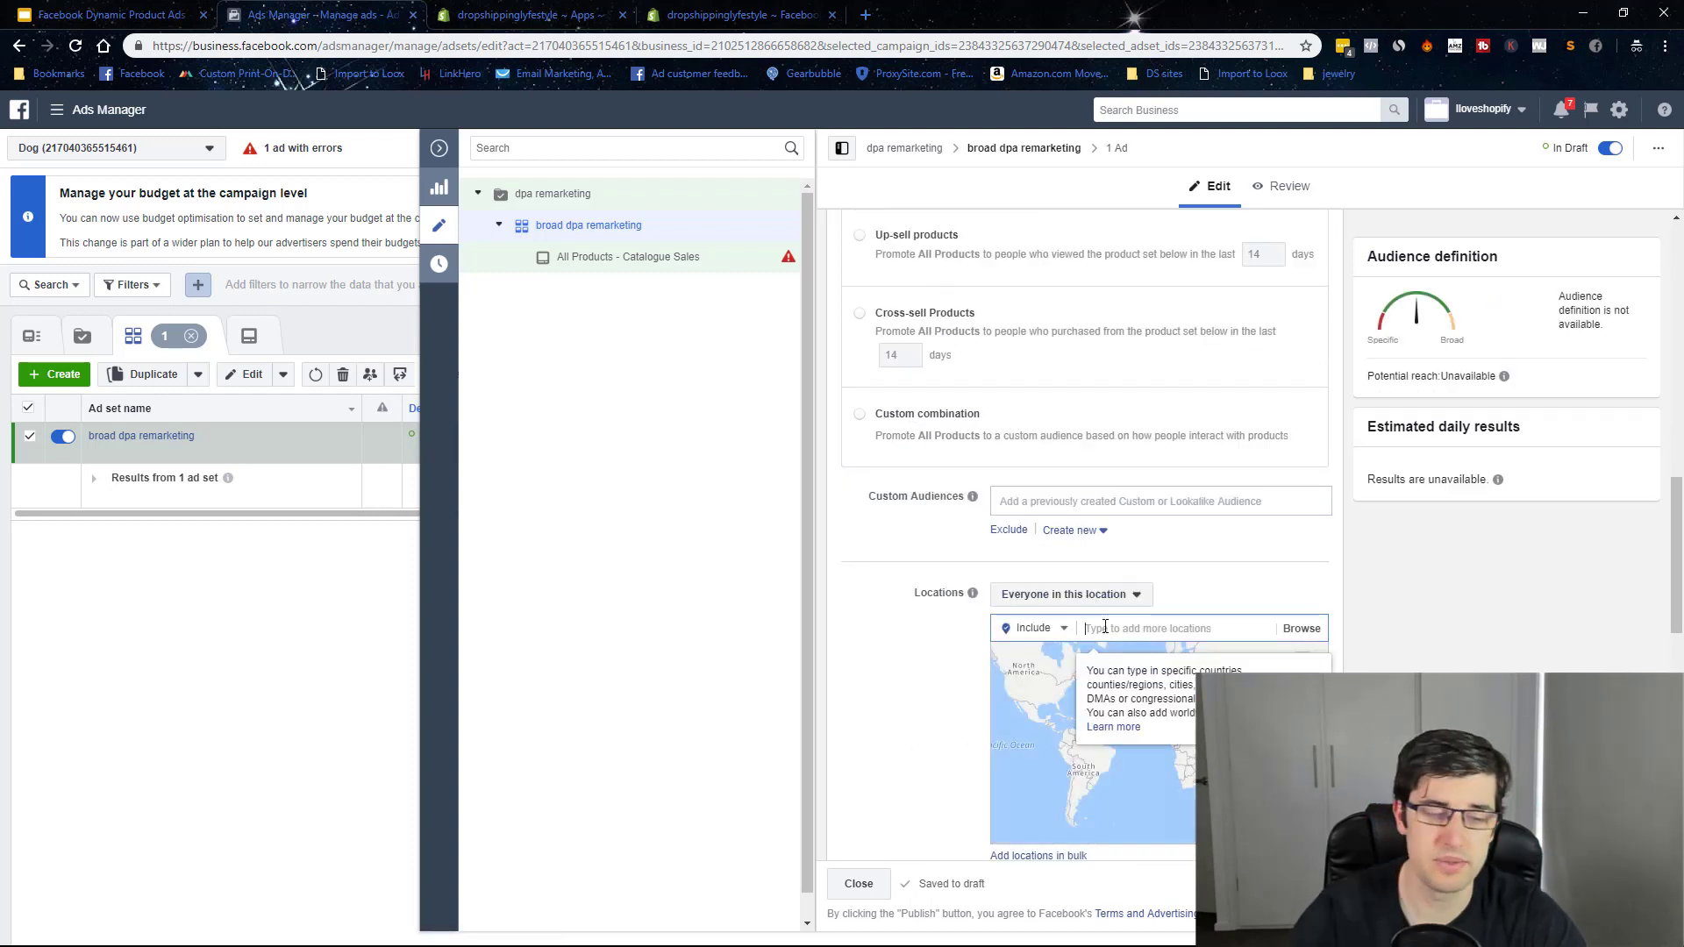
type("worldwi")
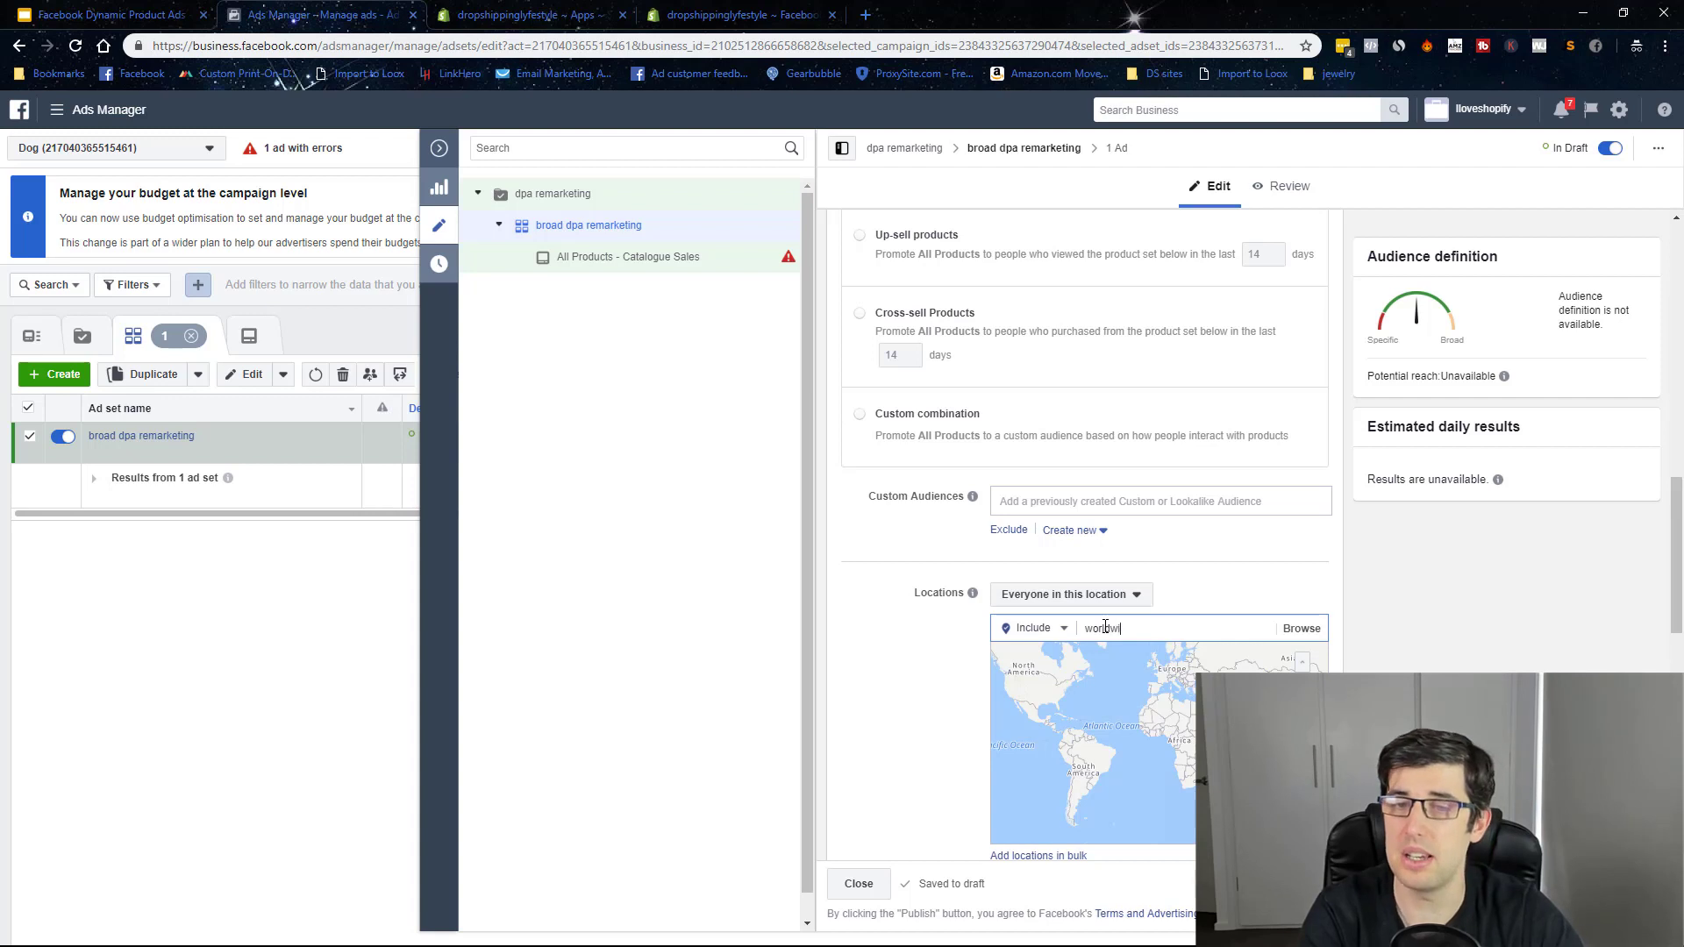
type("d")
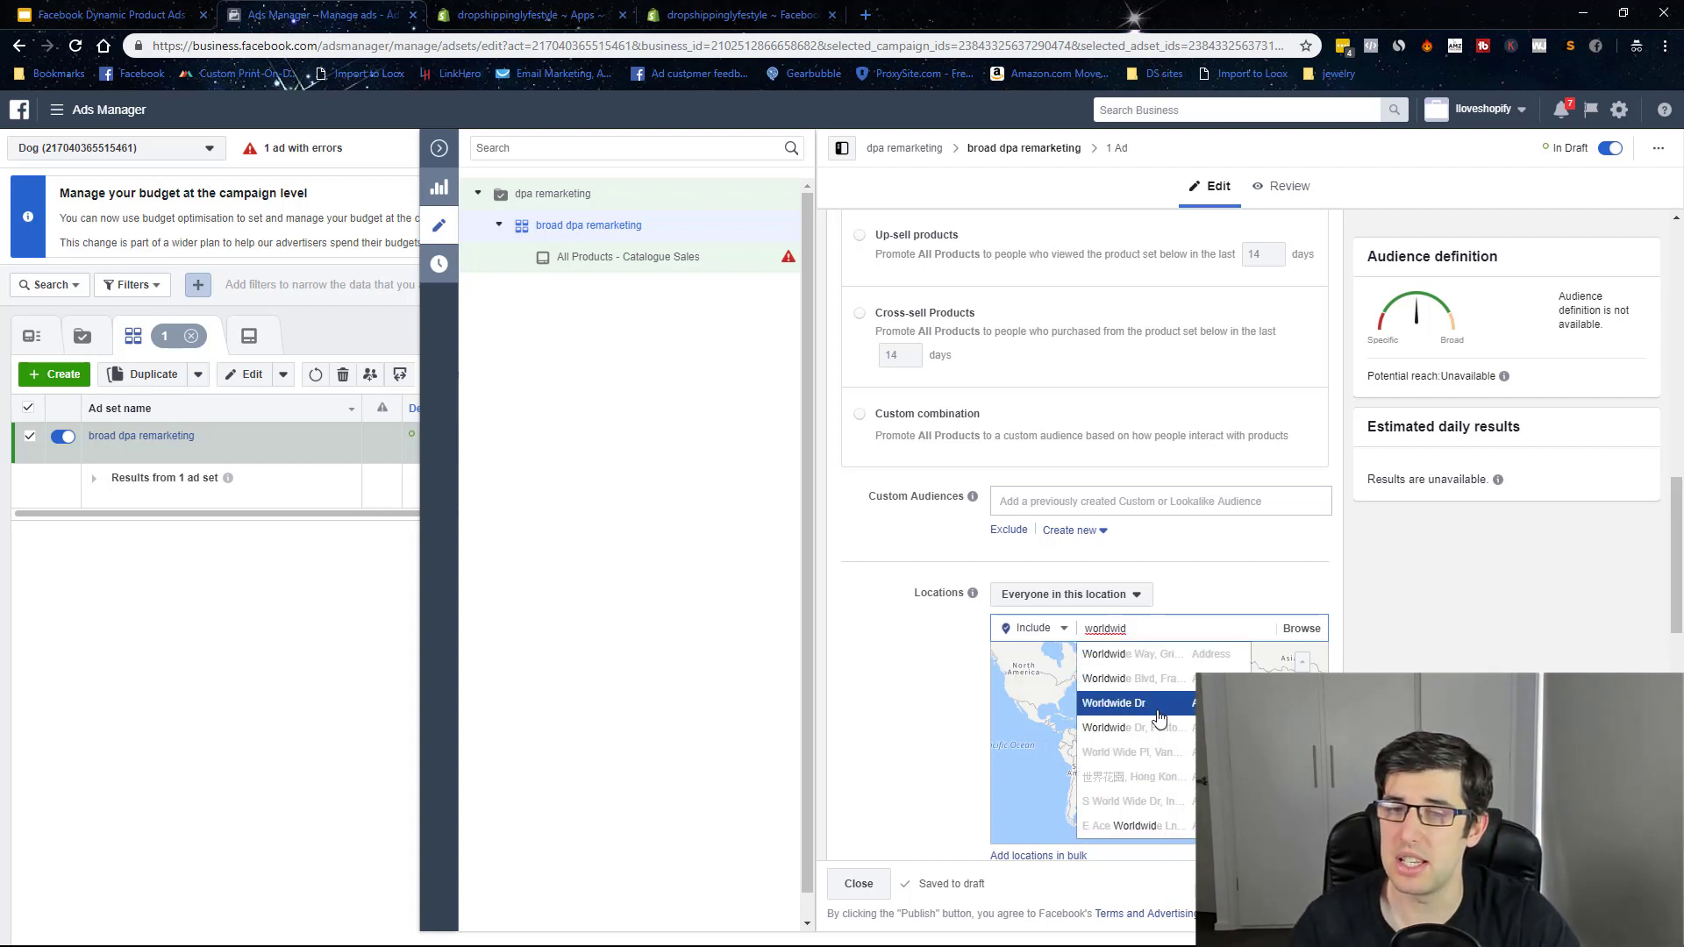
type("e")
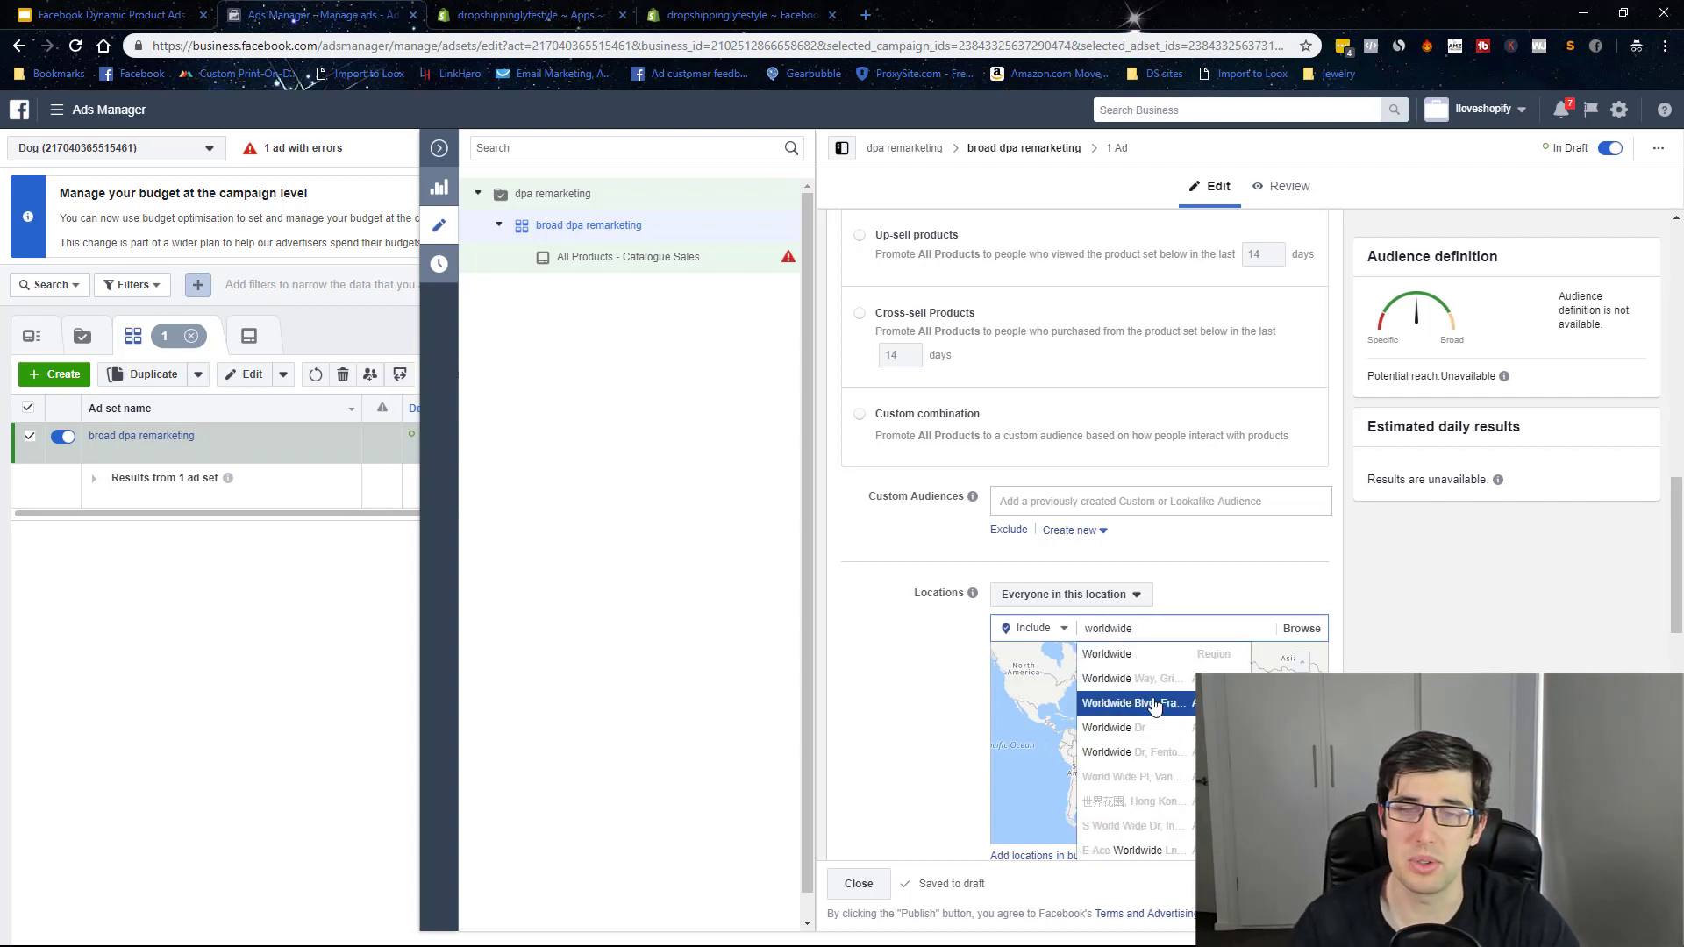
left_click(1124, 659)
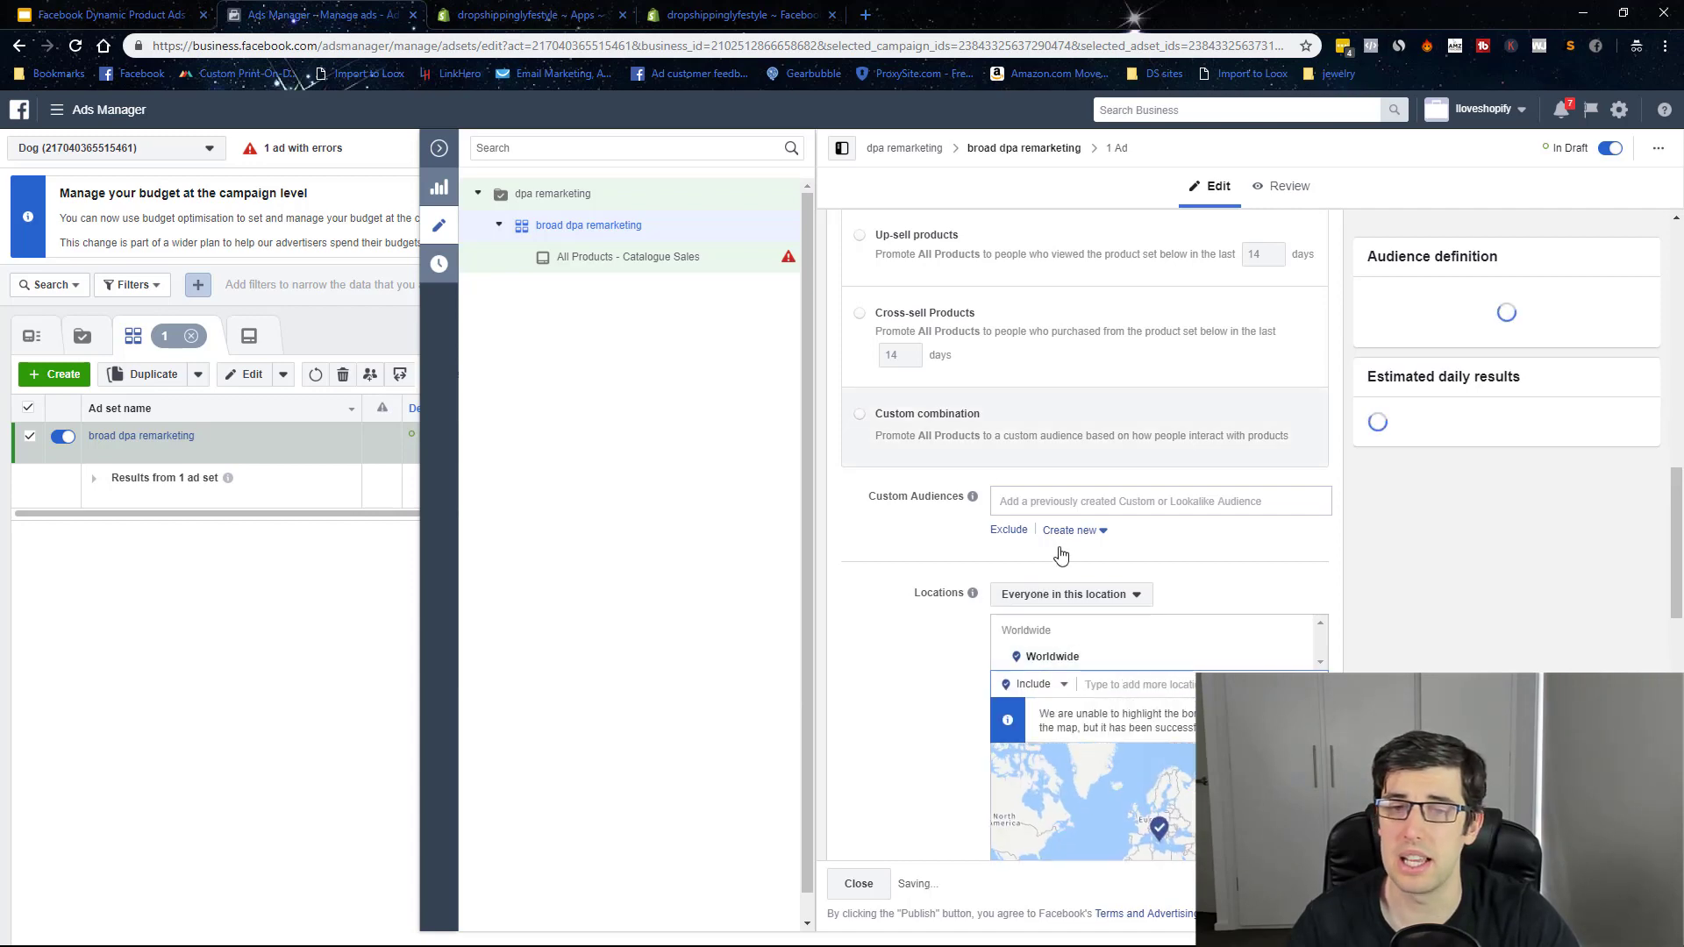
left_click(1066, 597)
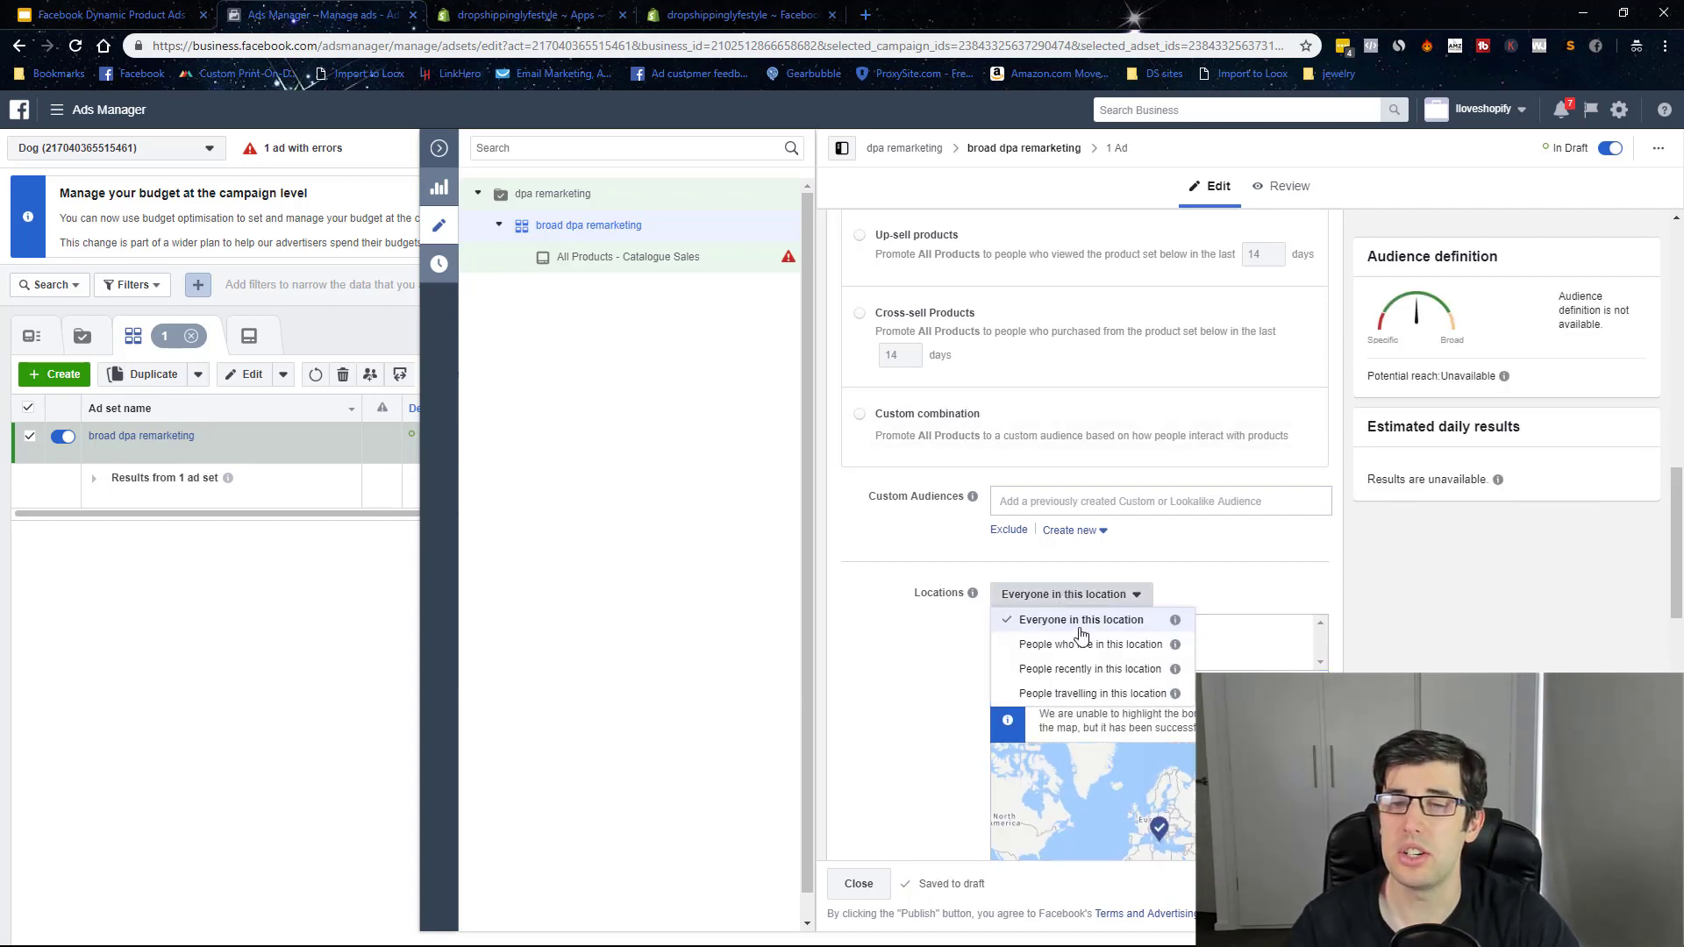
left_click(946, 589)
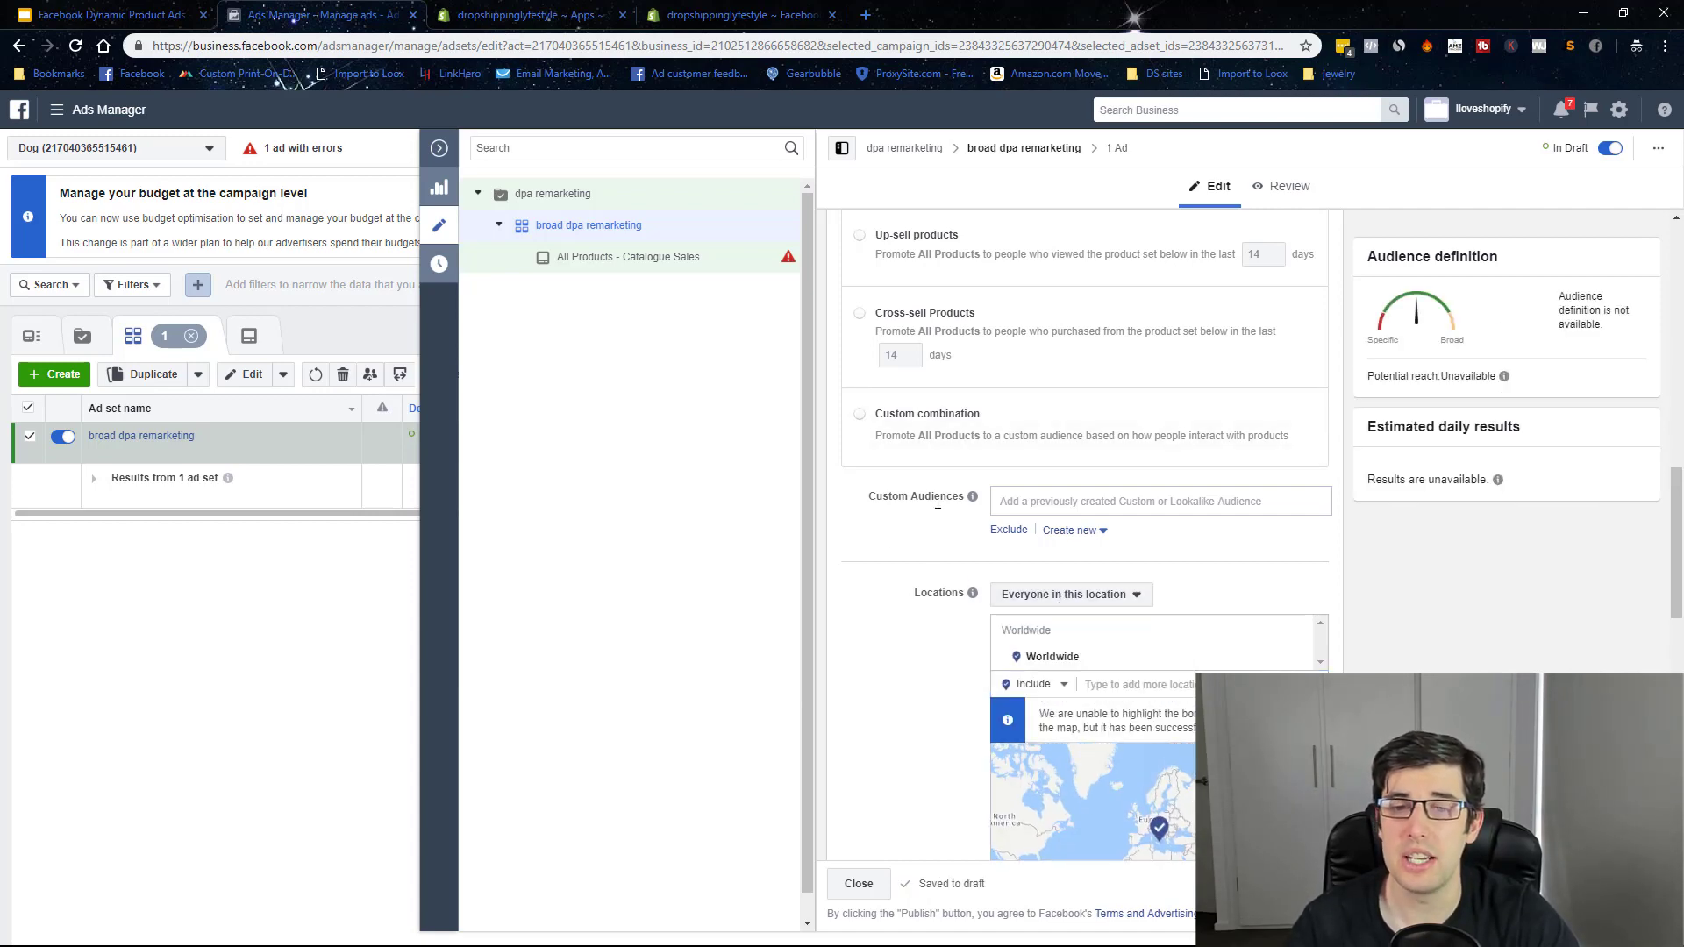
scroll(937, 502, "down", 5)
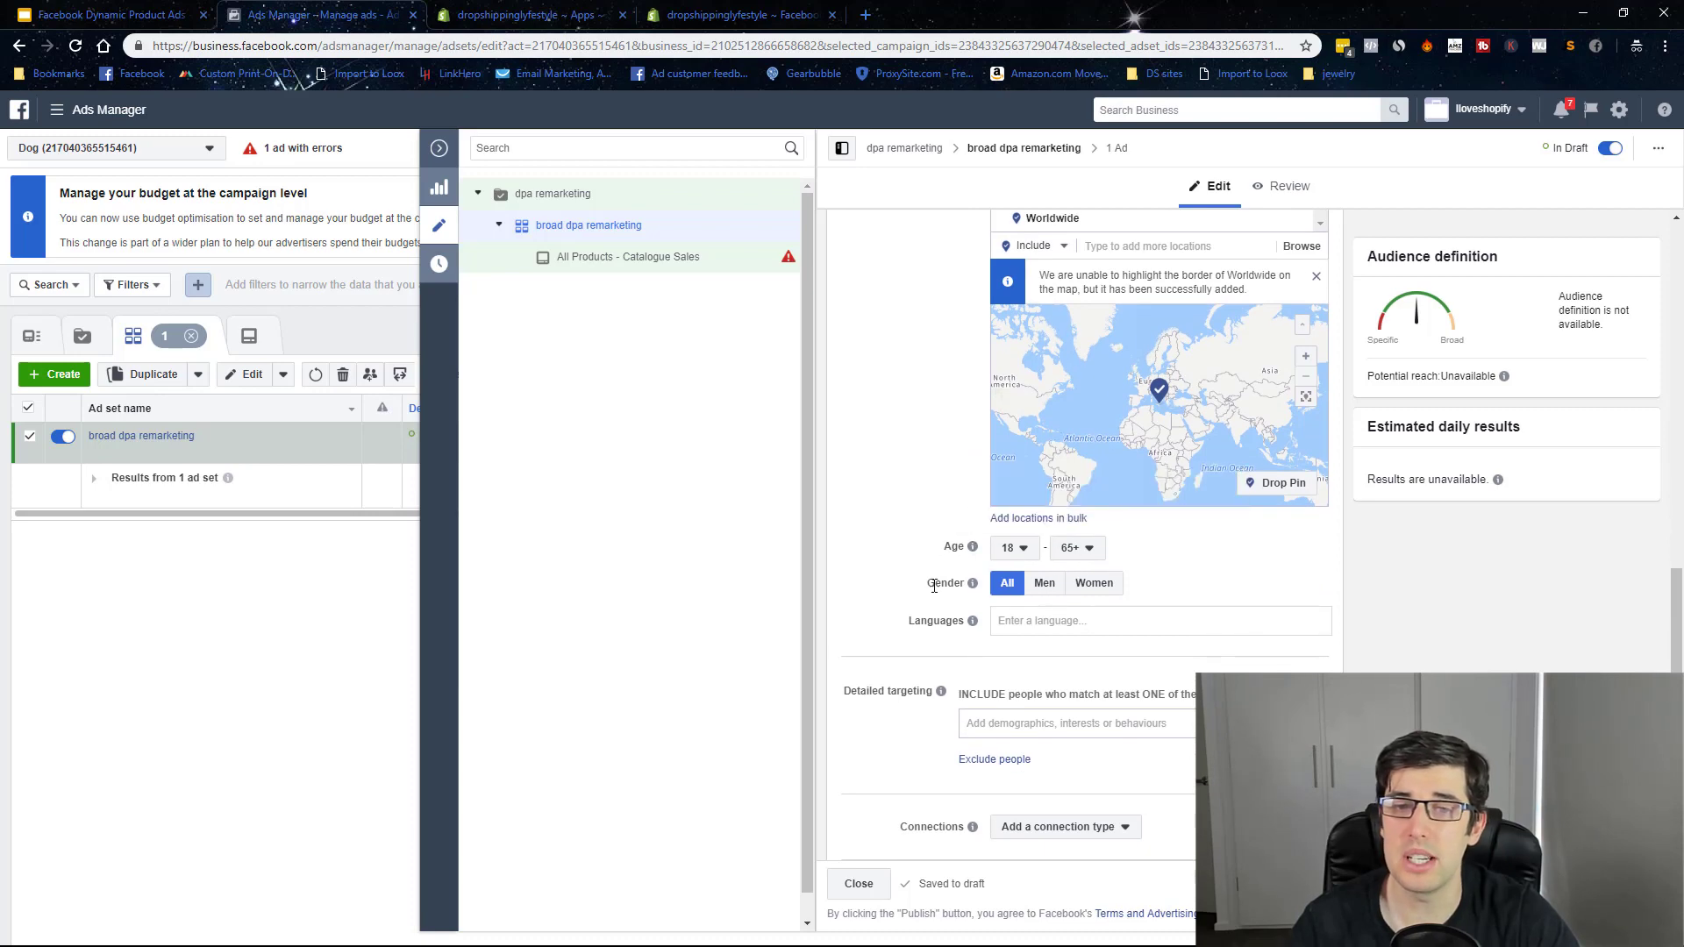
scroll(934, 586, "down", 4)
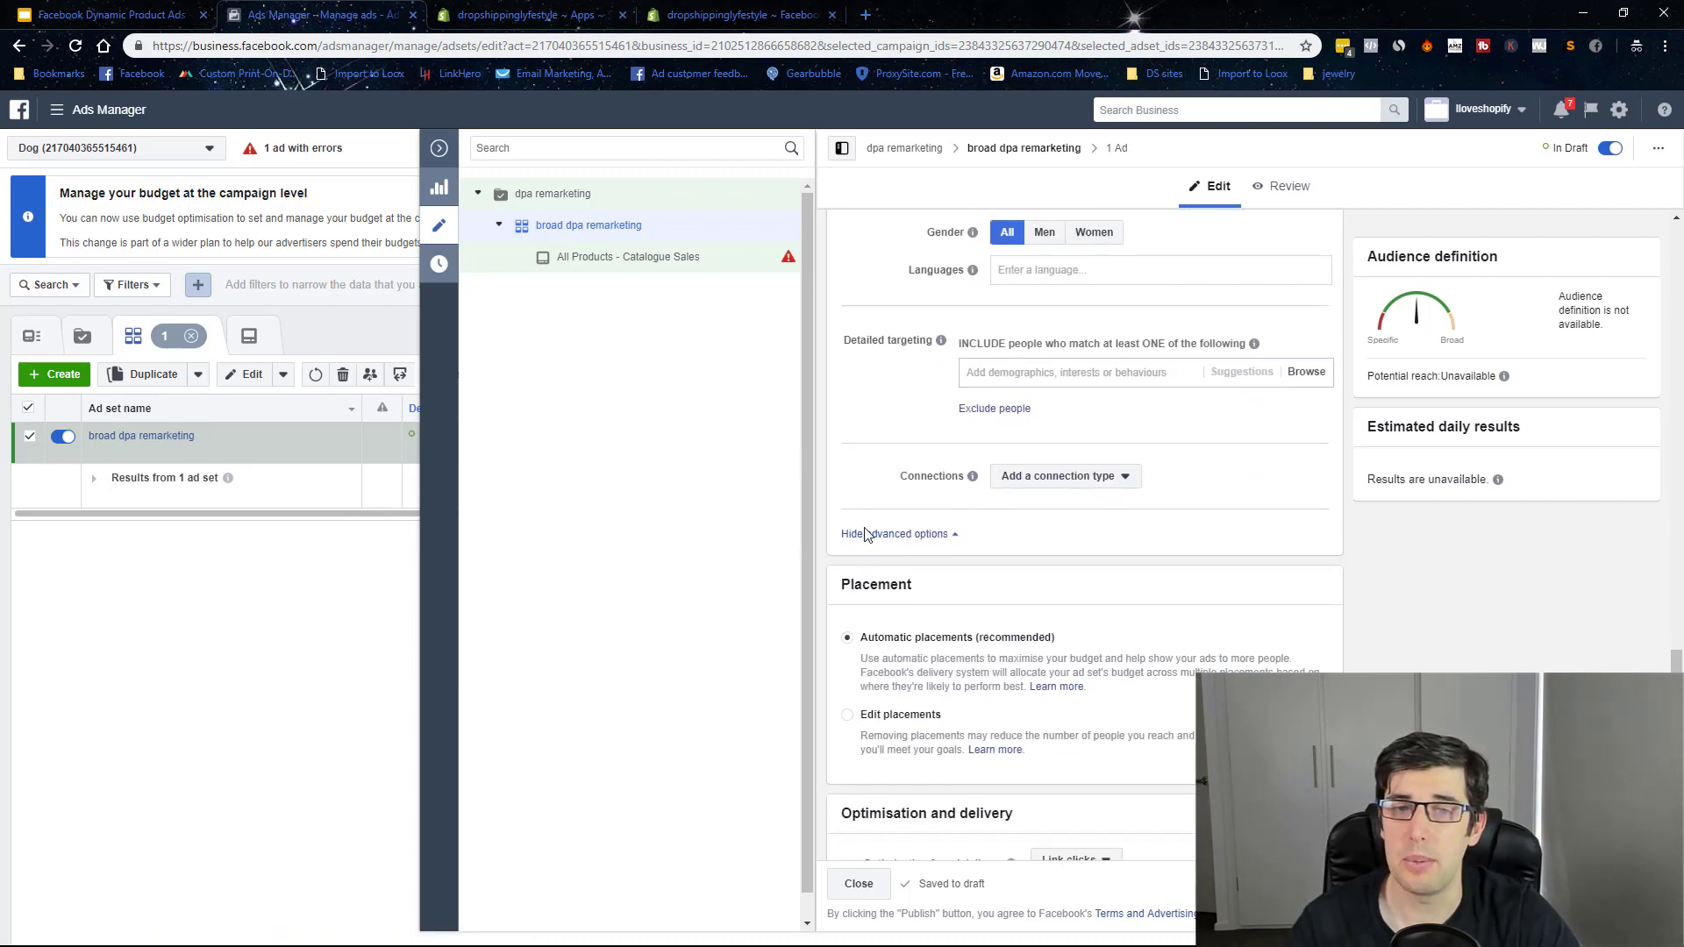
scroll(1052, 625, "down", 2)
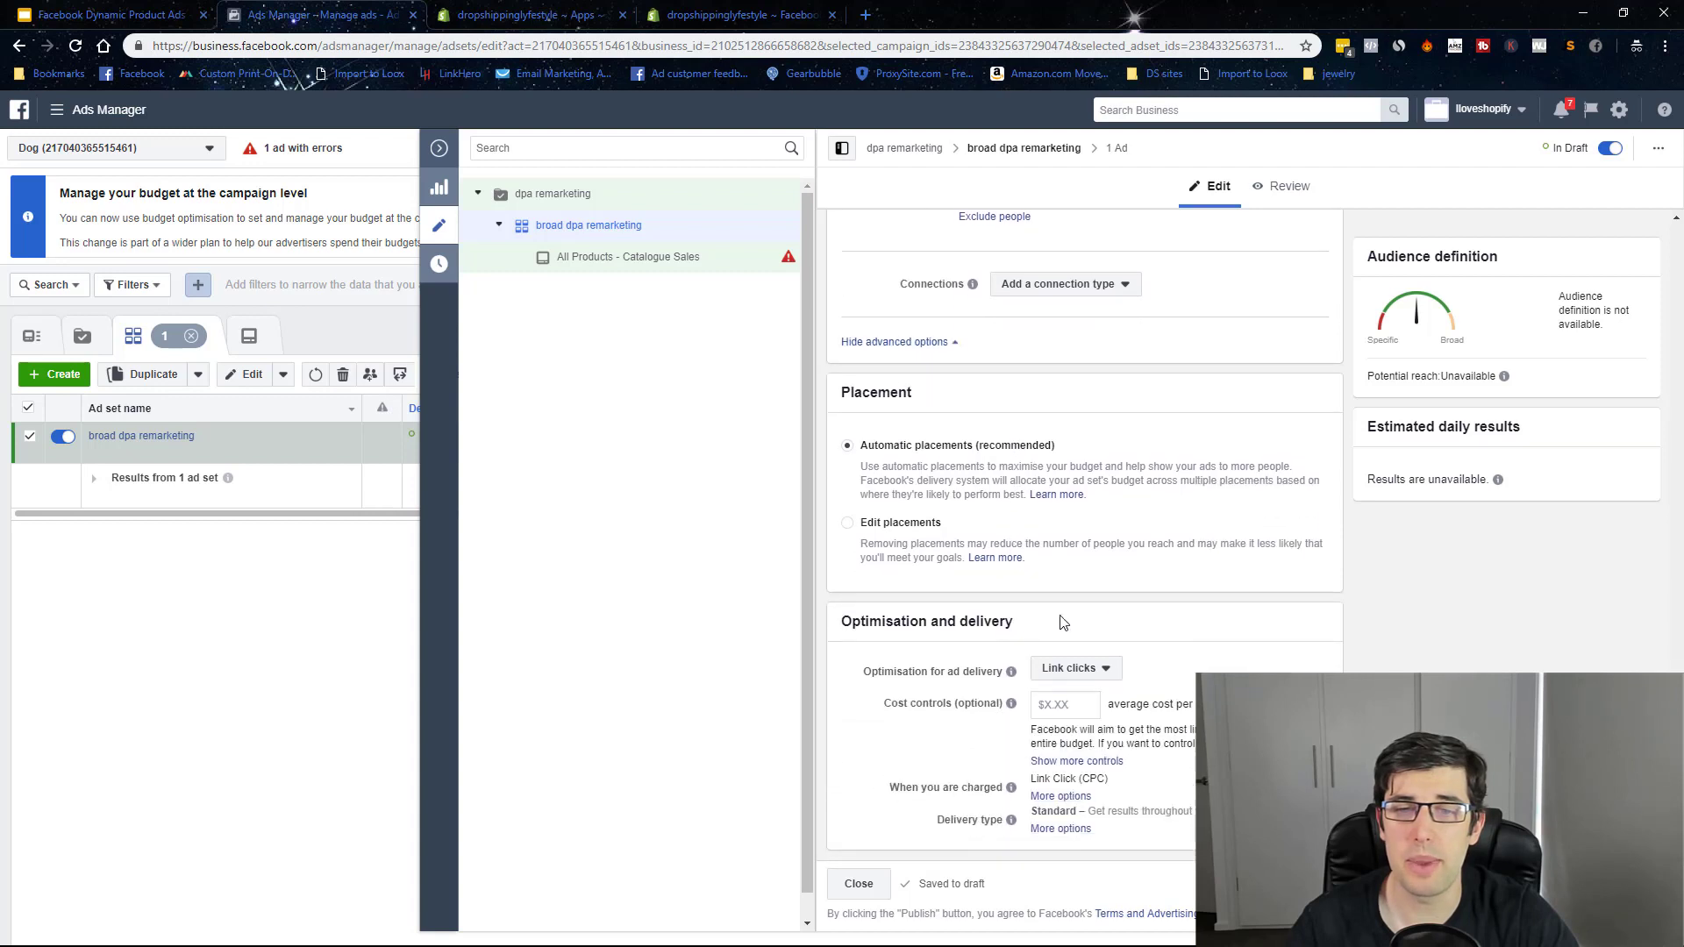
- Optimise delivery for conversion events with a 1-day-after-clicking conversion window
left_click(1088, 669)
left_click(1102, 726)
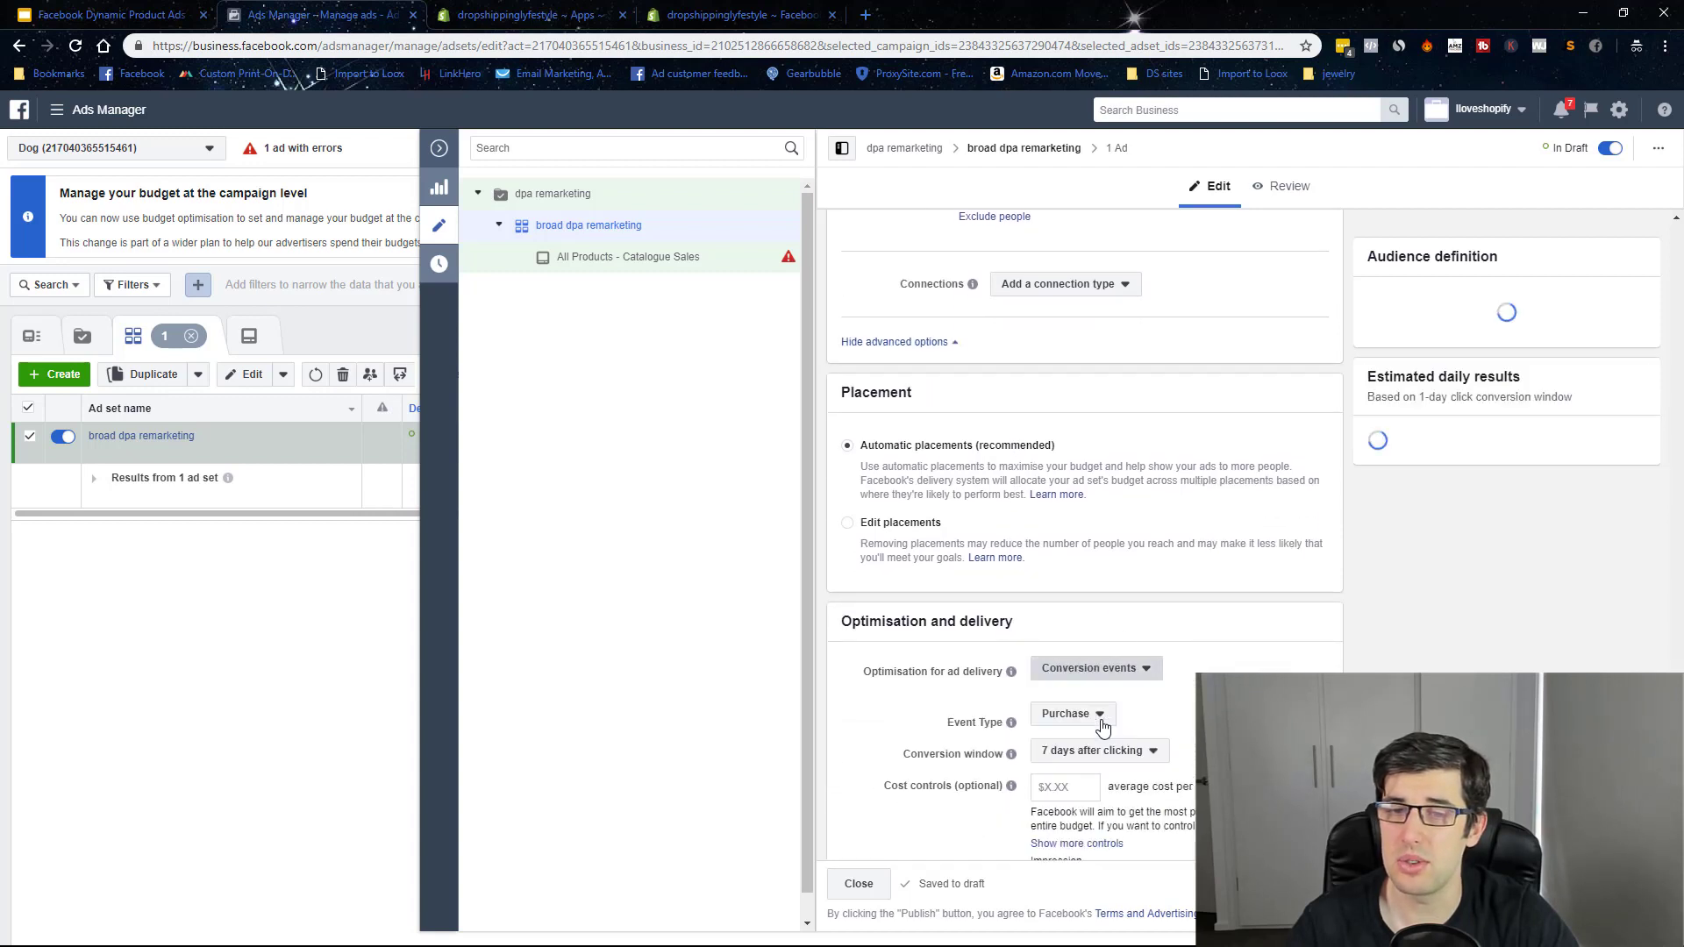
left_click(1097, 751)
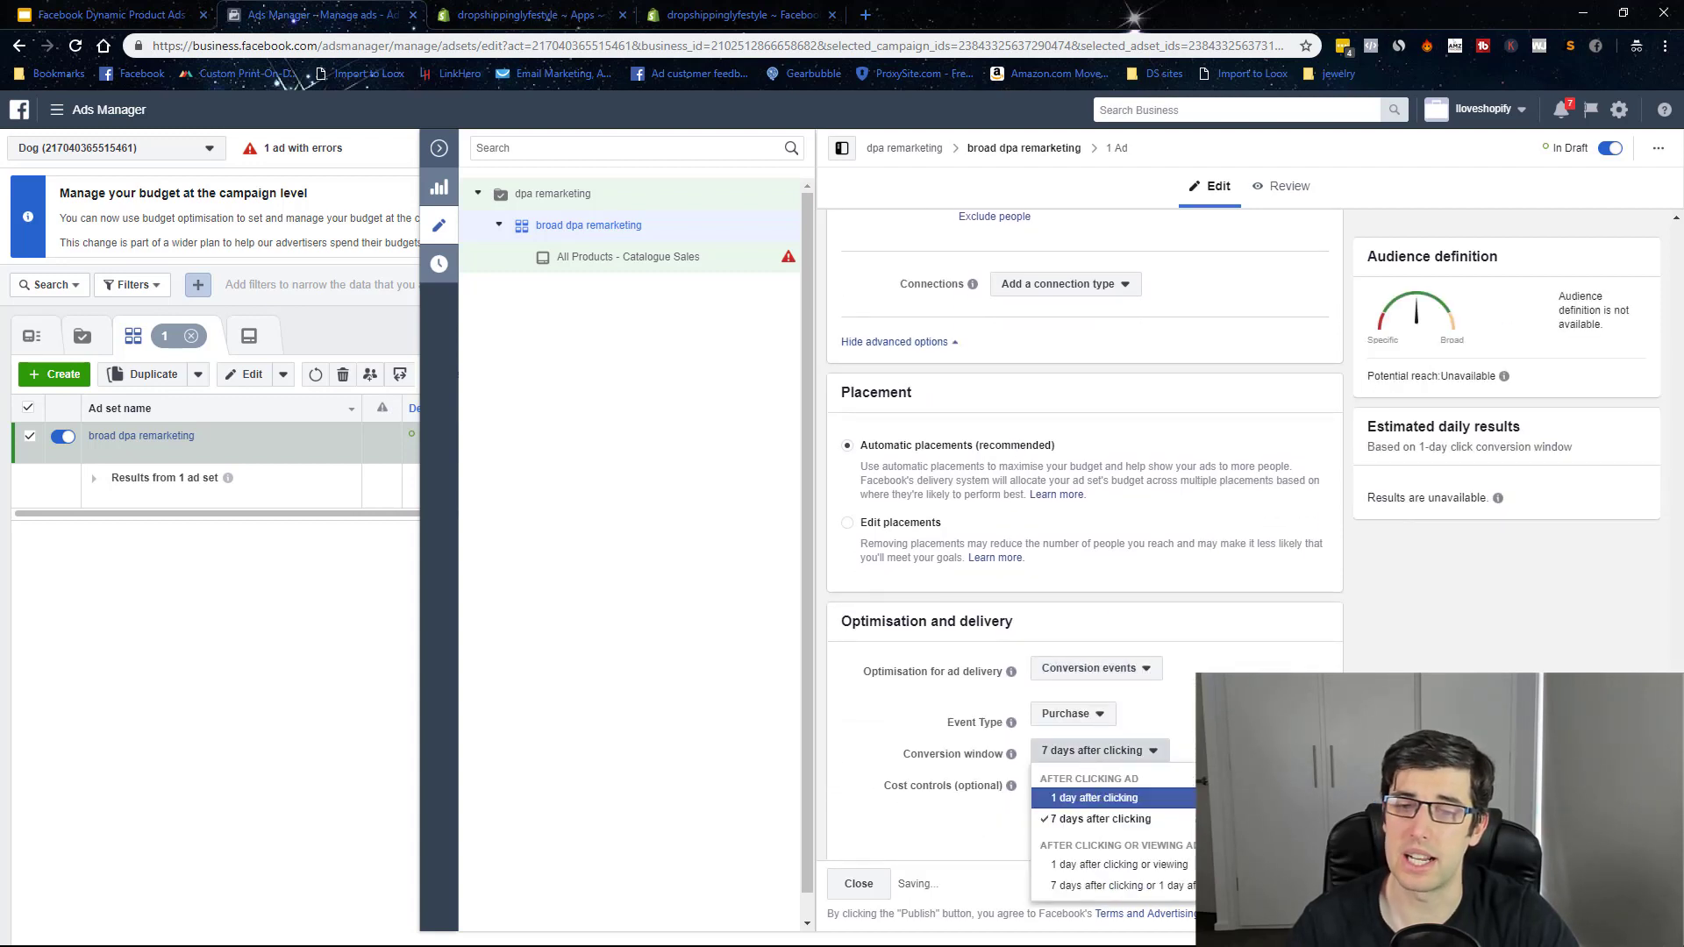
left_click(1097, 798)
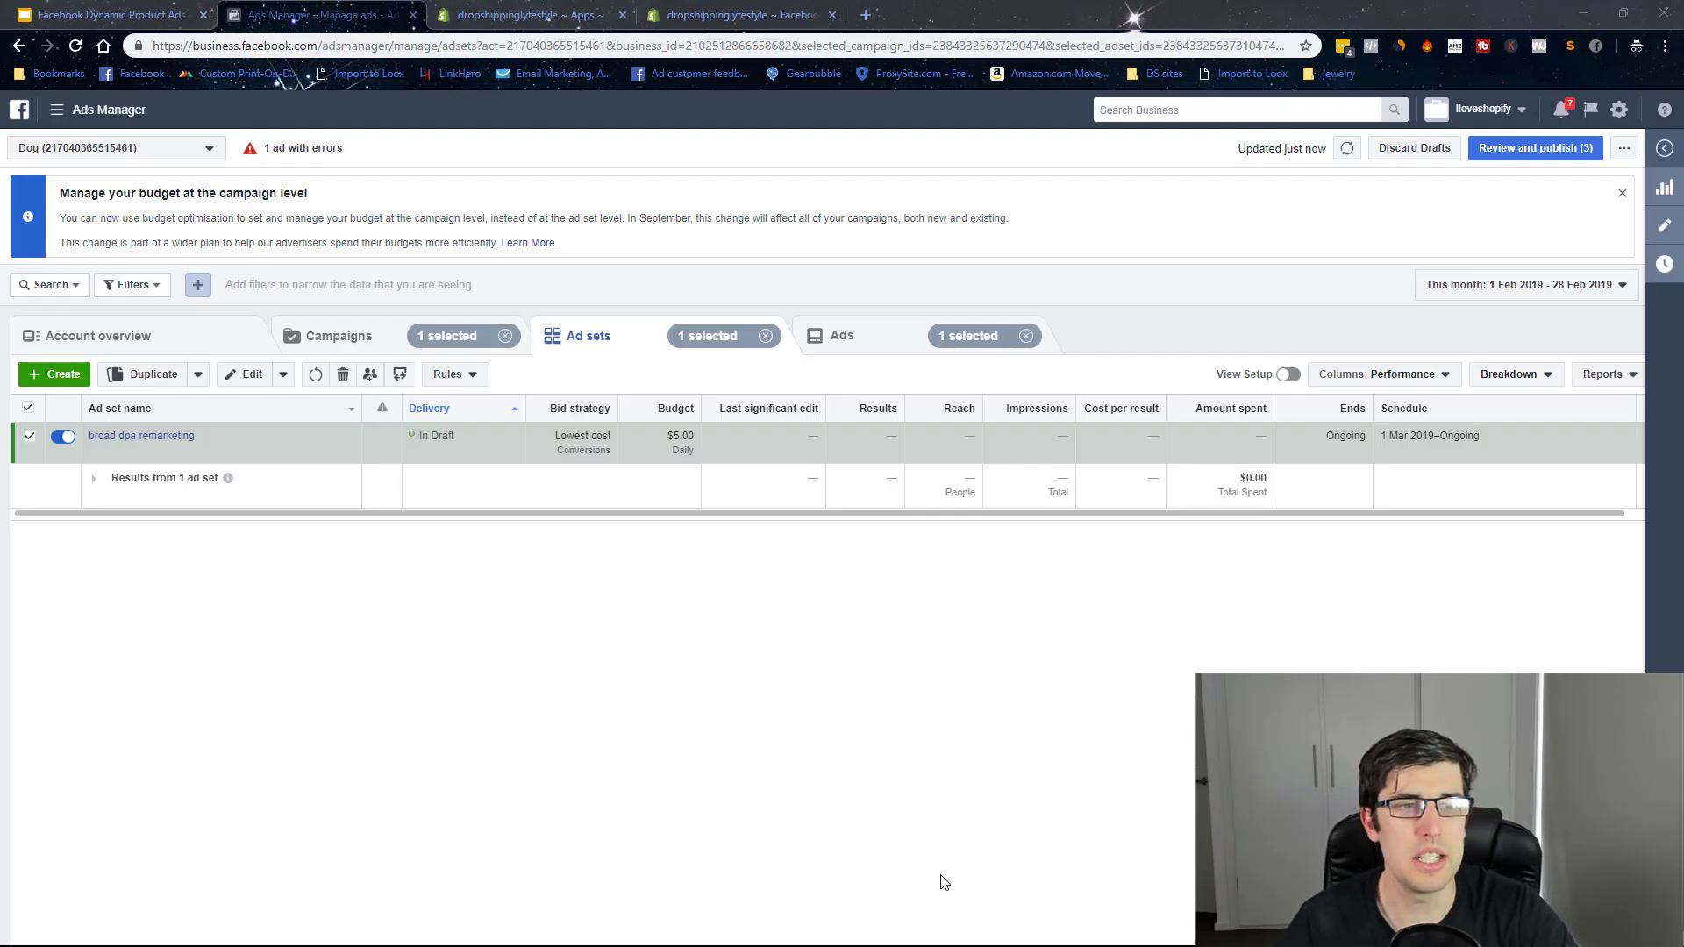
- Open the All Products - Catalogue Sales ad and paste the 10% OFF code MY10 message as its text
left_click(138, 437)
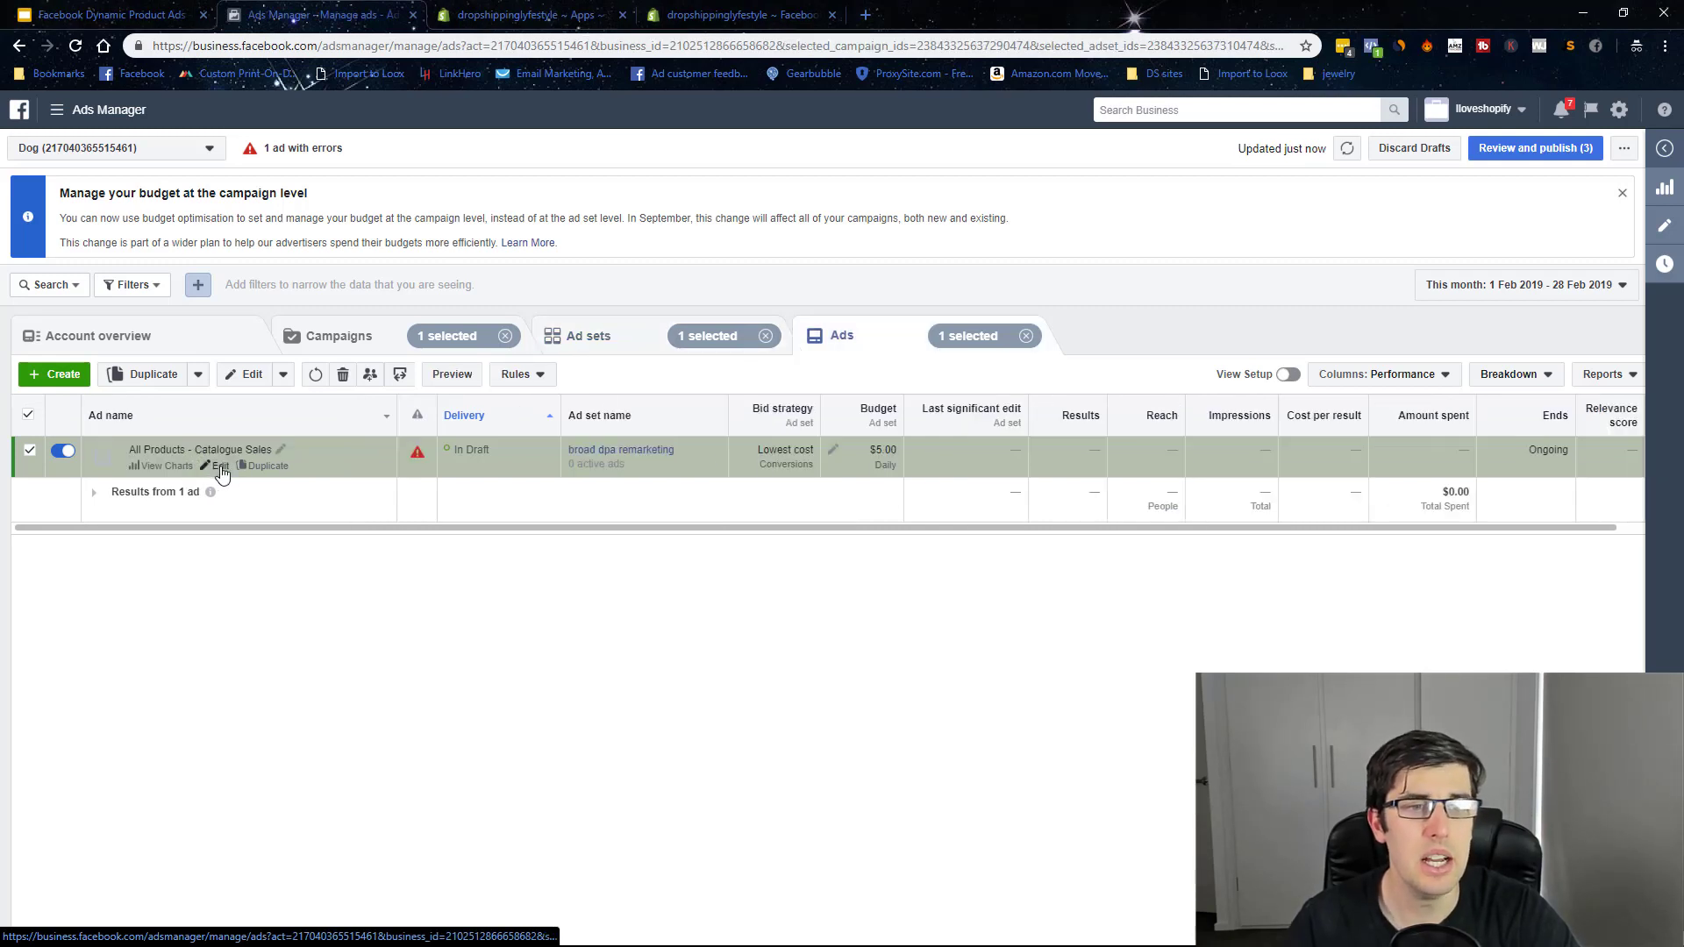
left_click(219, 468)
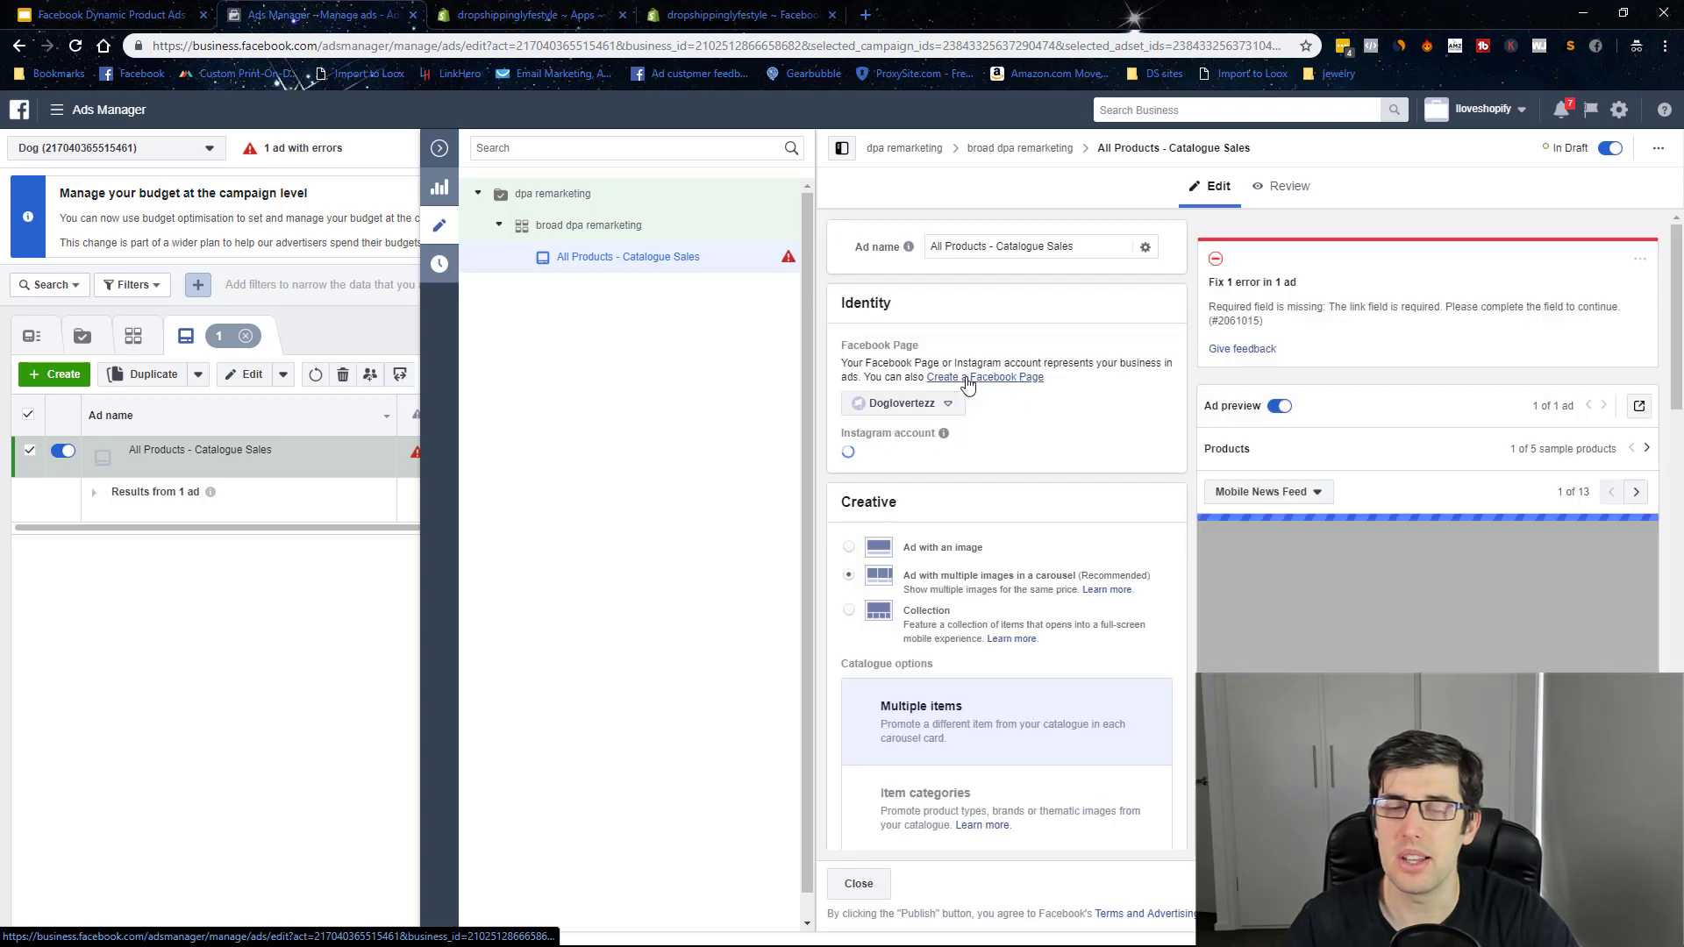
scroll(1132, 439, "down", 8)
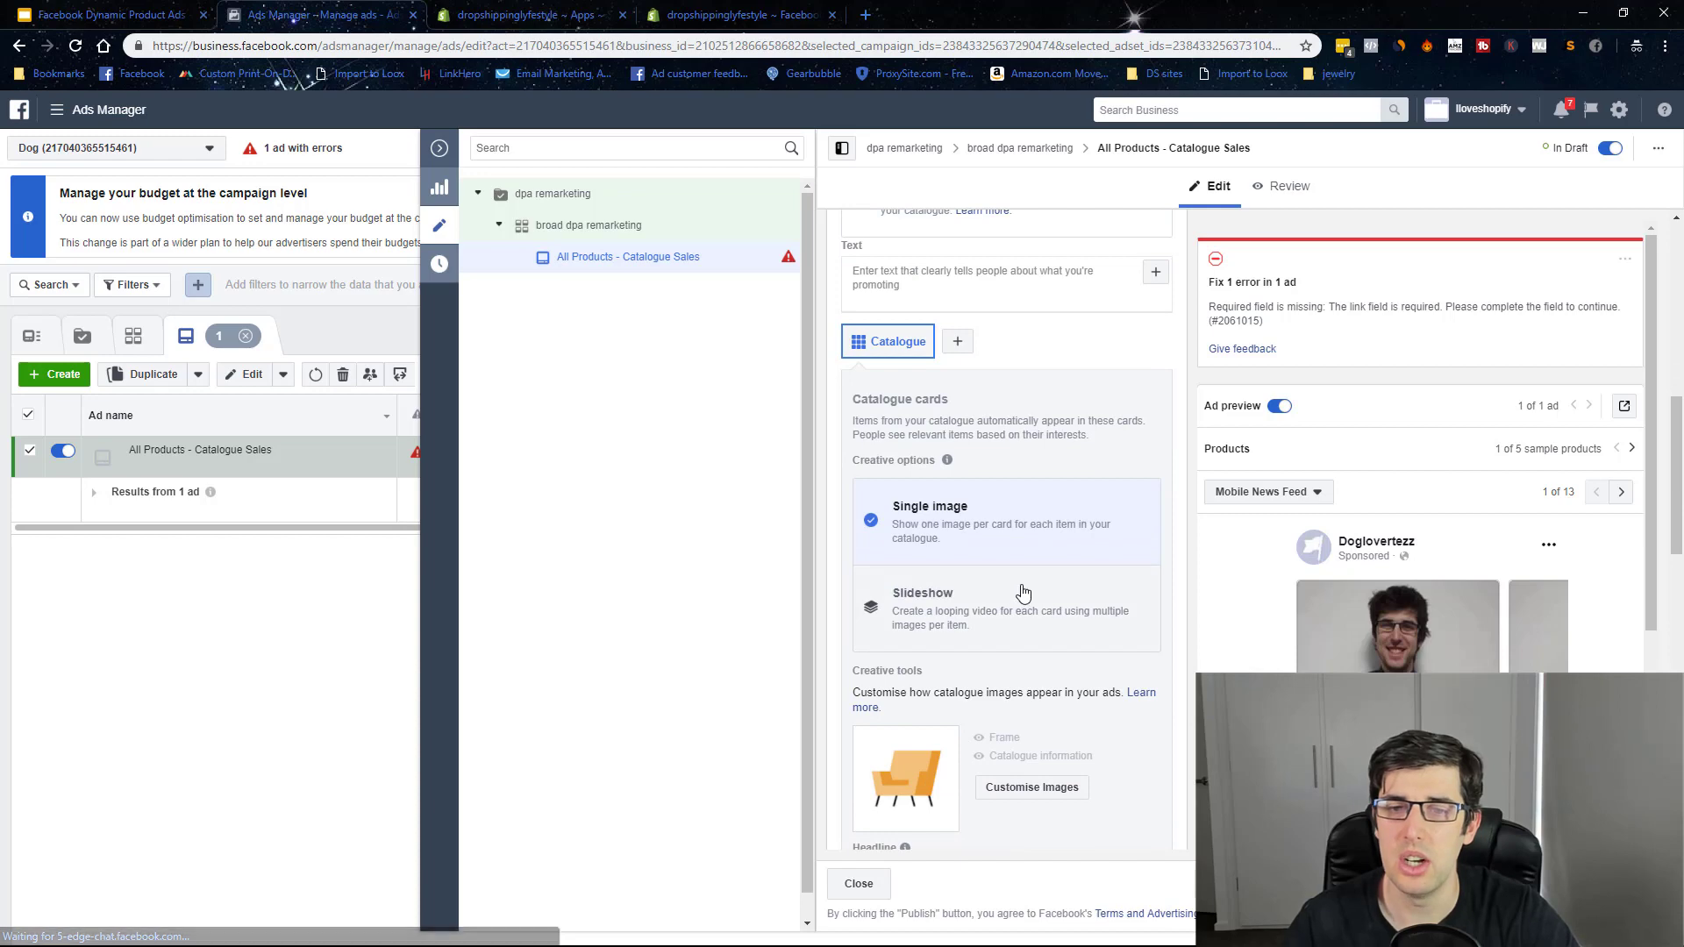
scroll(1021, 586, "down", 5)
mouse_move(969, 479)
scroll(970, 480, "up", 4)
scroll(965, 439, "up", 2)
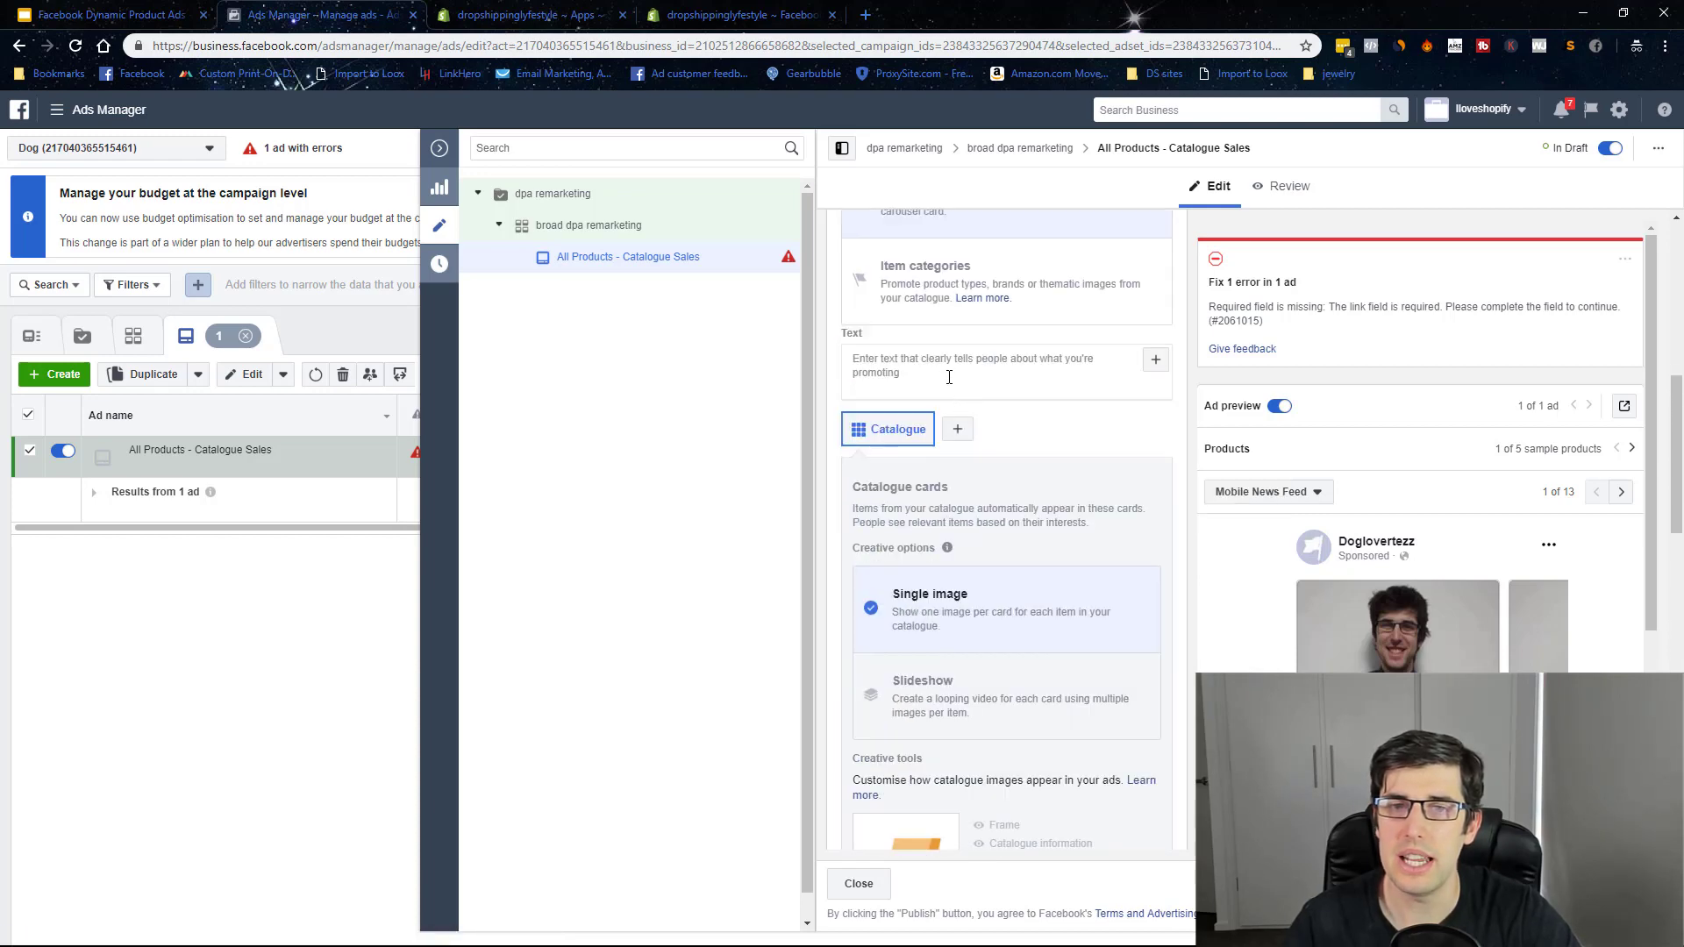
type("Hi There, We See You Were Interested In Our Collection Of Items But Didn't Complete Your Purchase. We're Sorry To See You Go. Return Now And Claim 10% OFF Using Discount Code \"MY10\" Code Expires In 24 HOURS!")
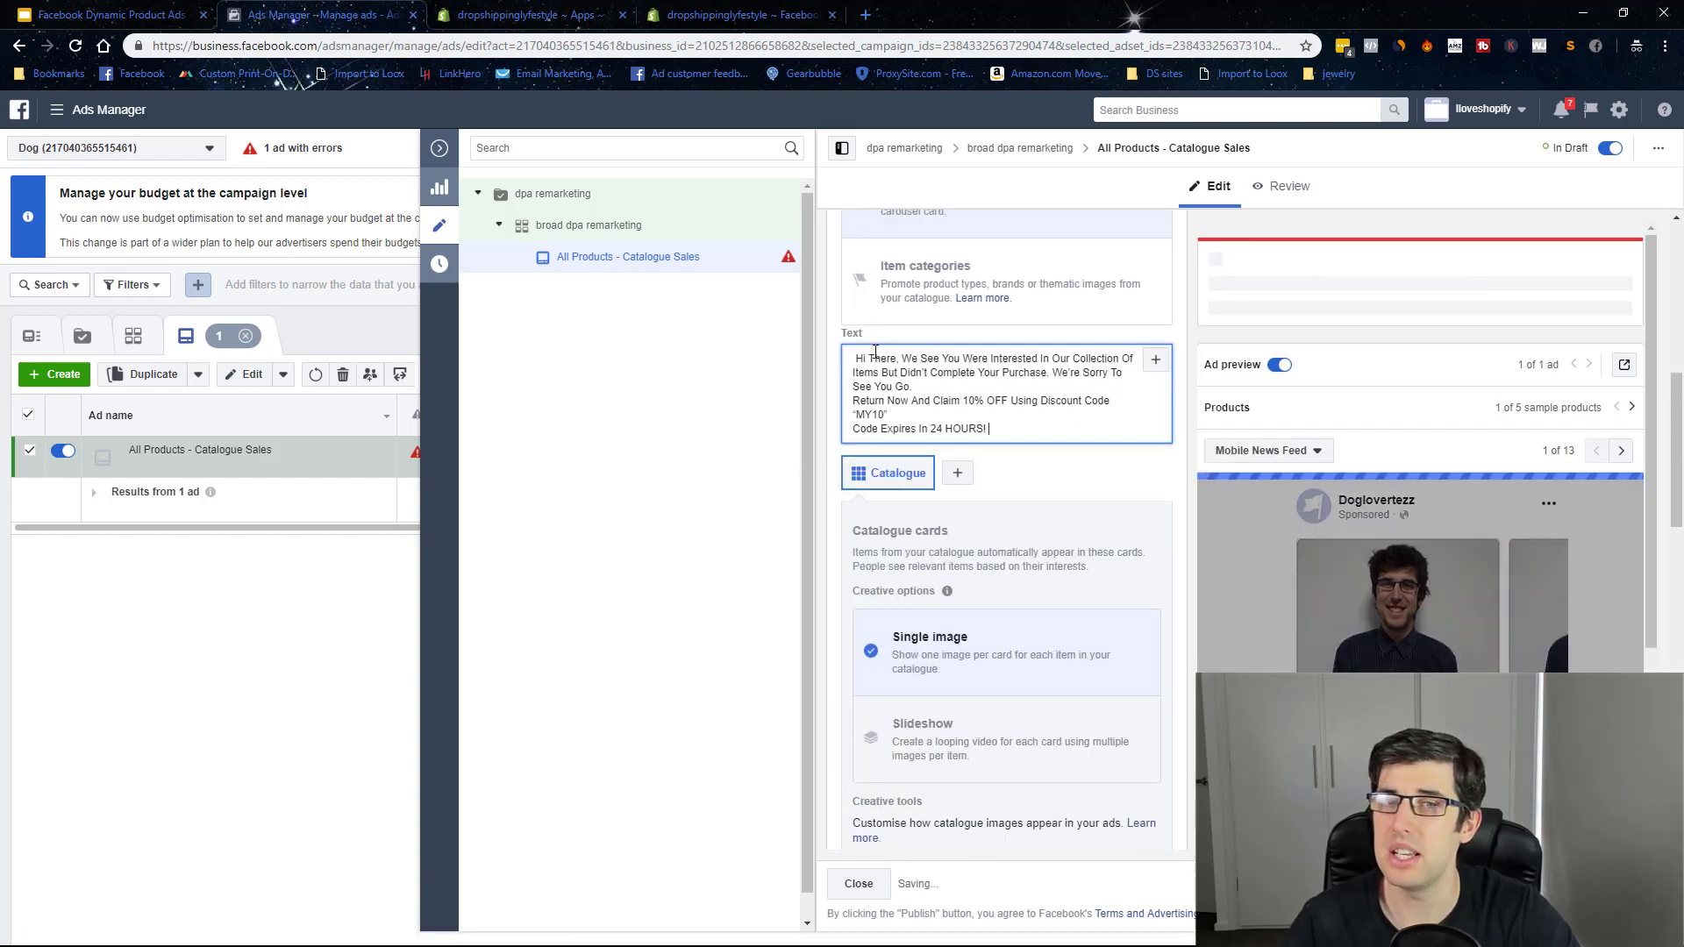
left_click(856, 360)
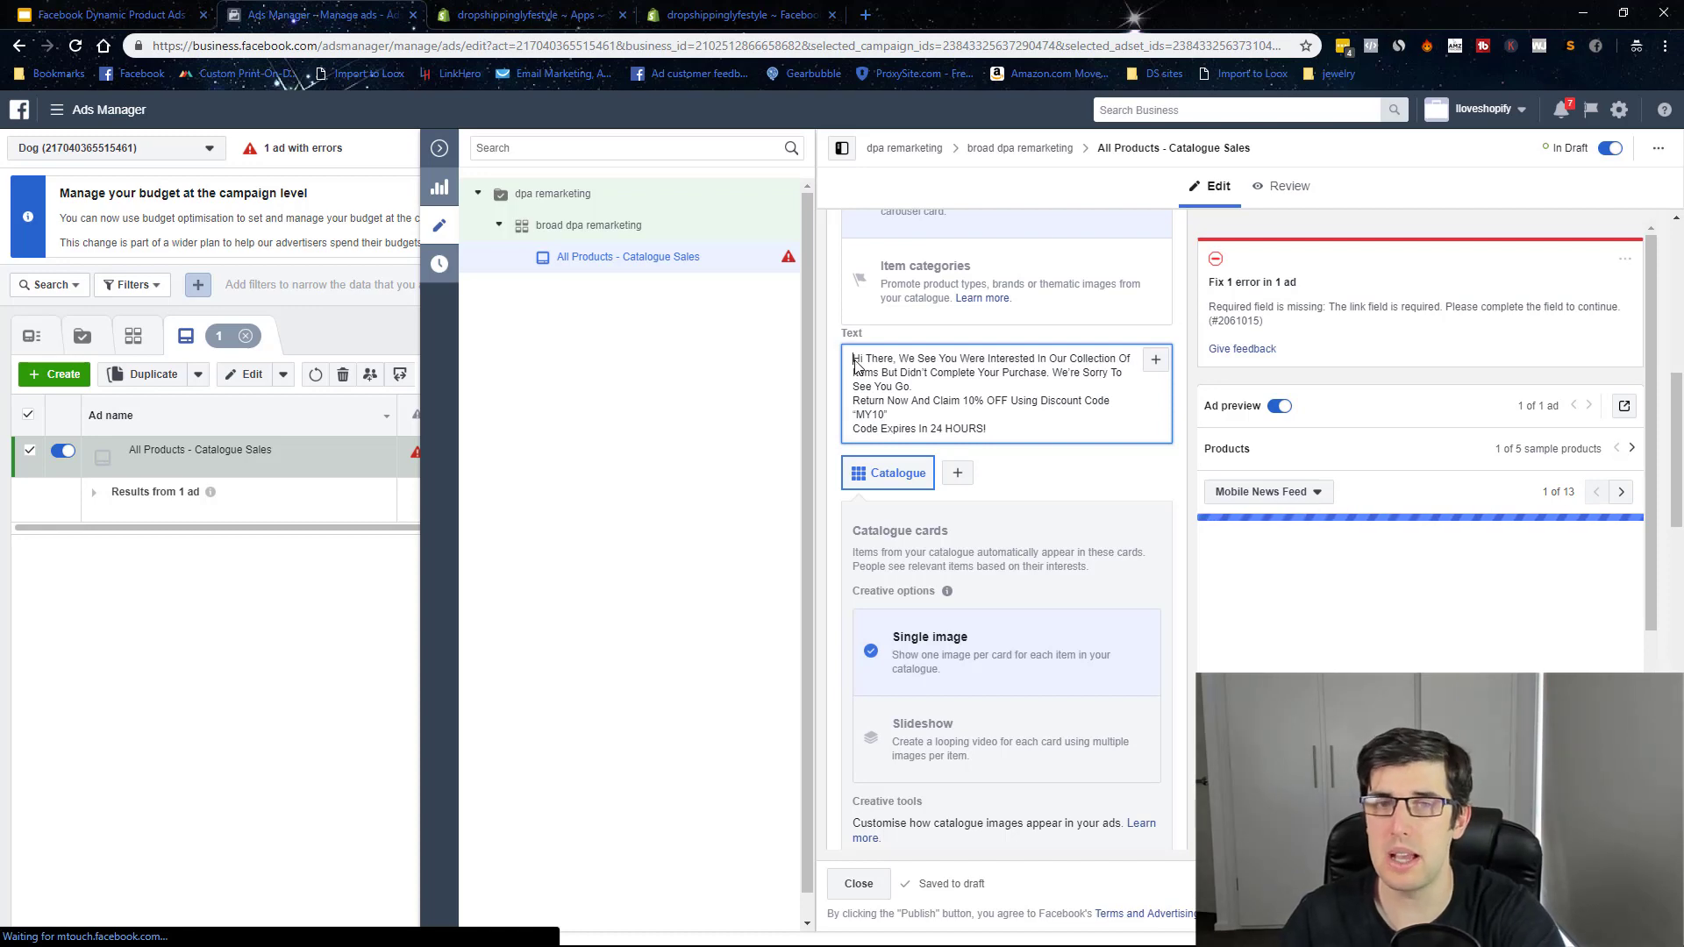
scroll(952, 400, "down", 4)
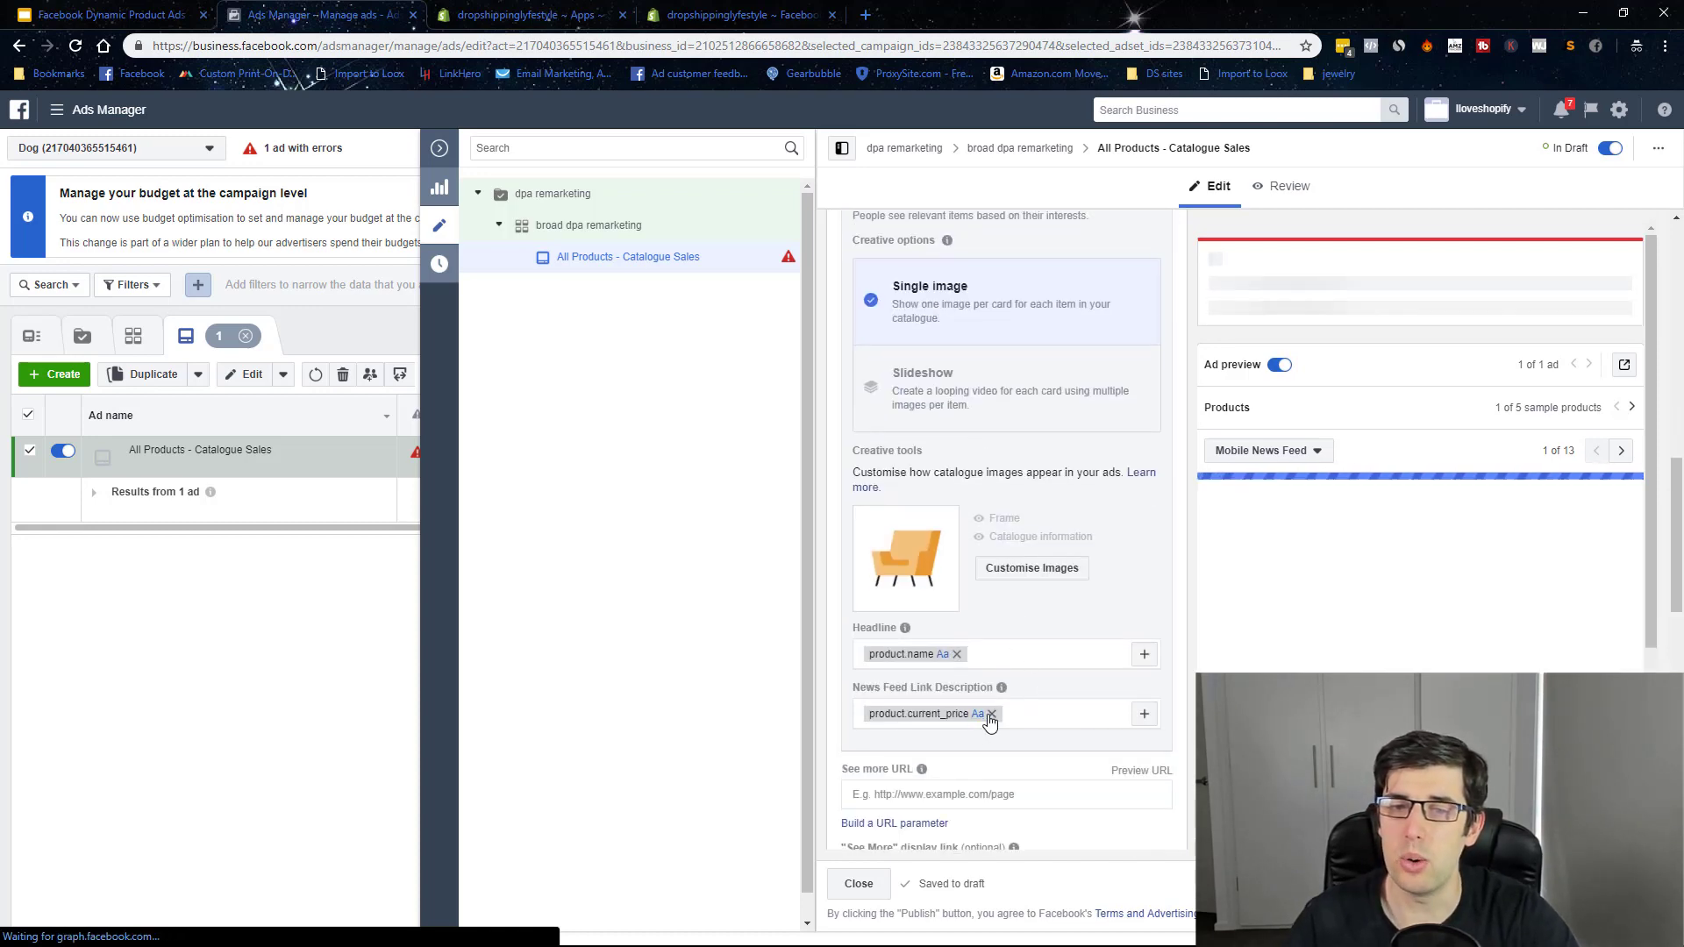
- Replace the product.current_price link description with '10% Discount Code: MY10'
left_click(963, 713)
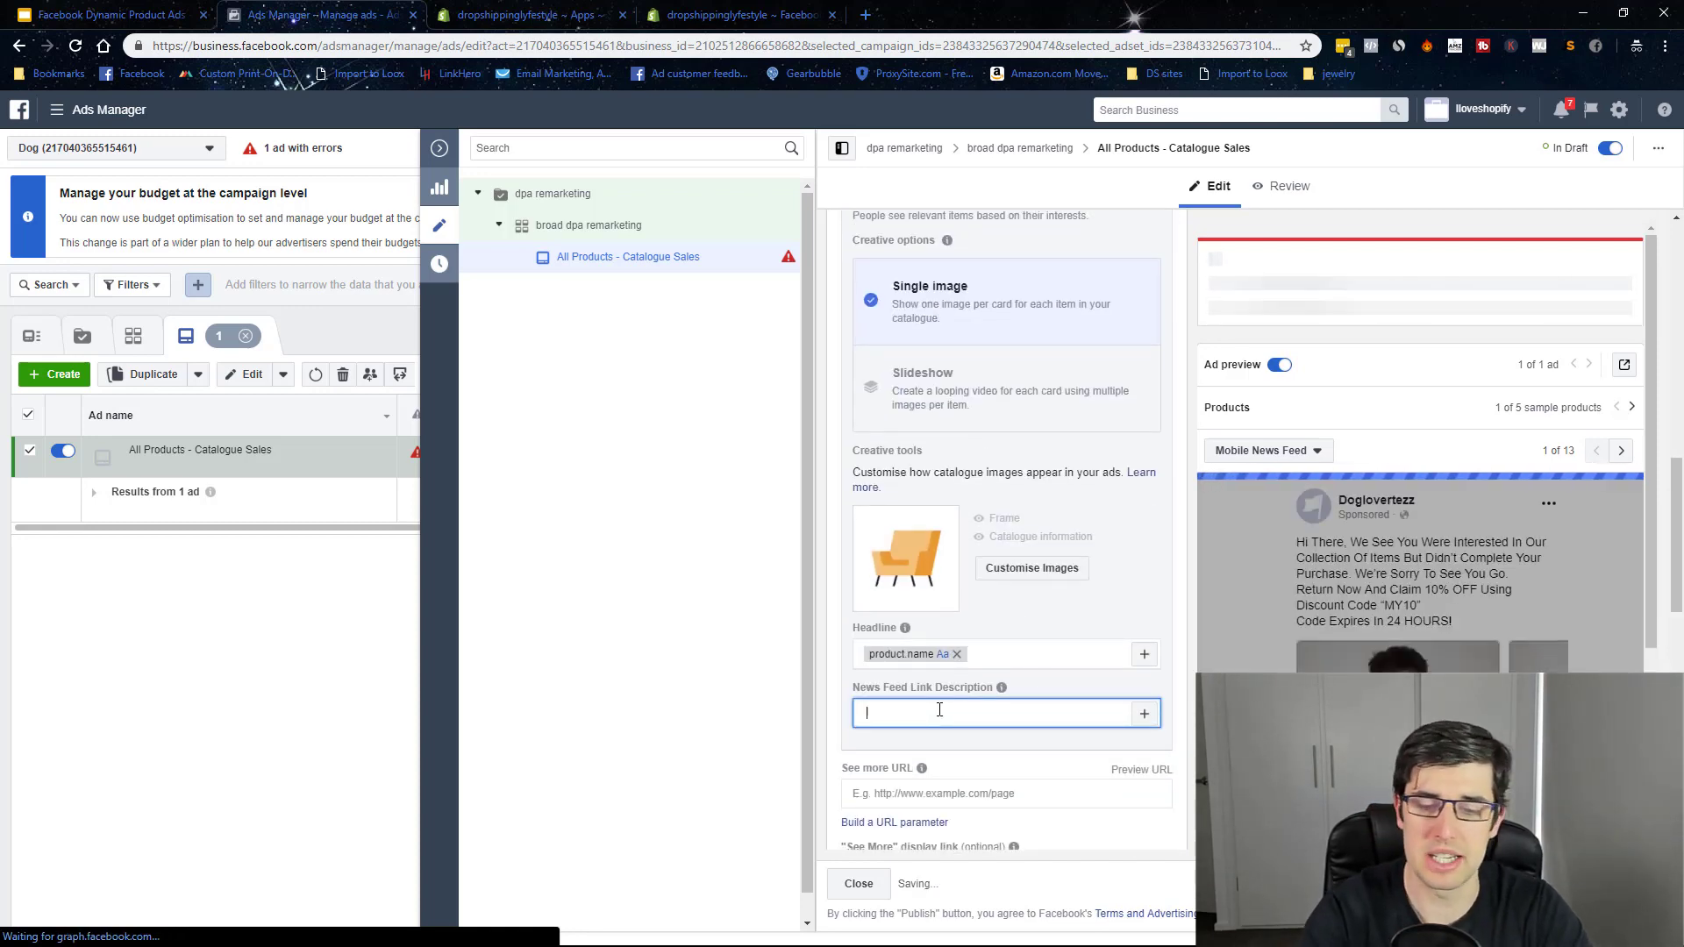
type("10% Discou")
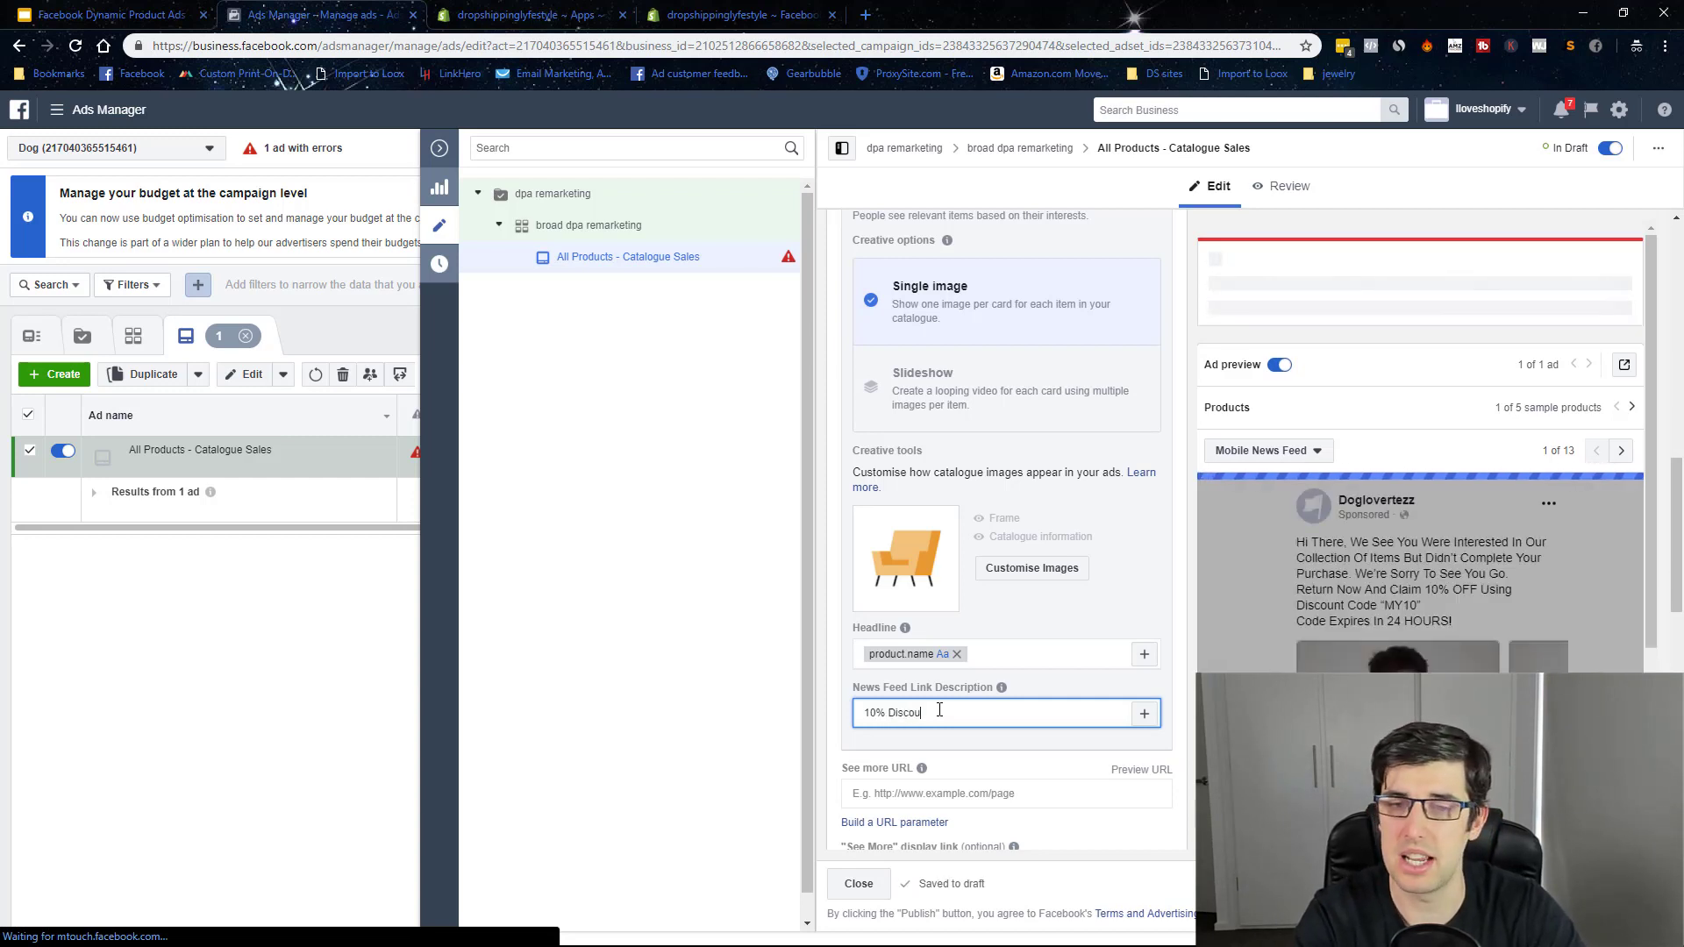
type("nt Code: MY10")
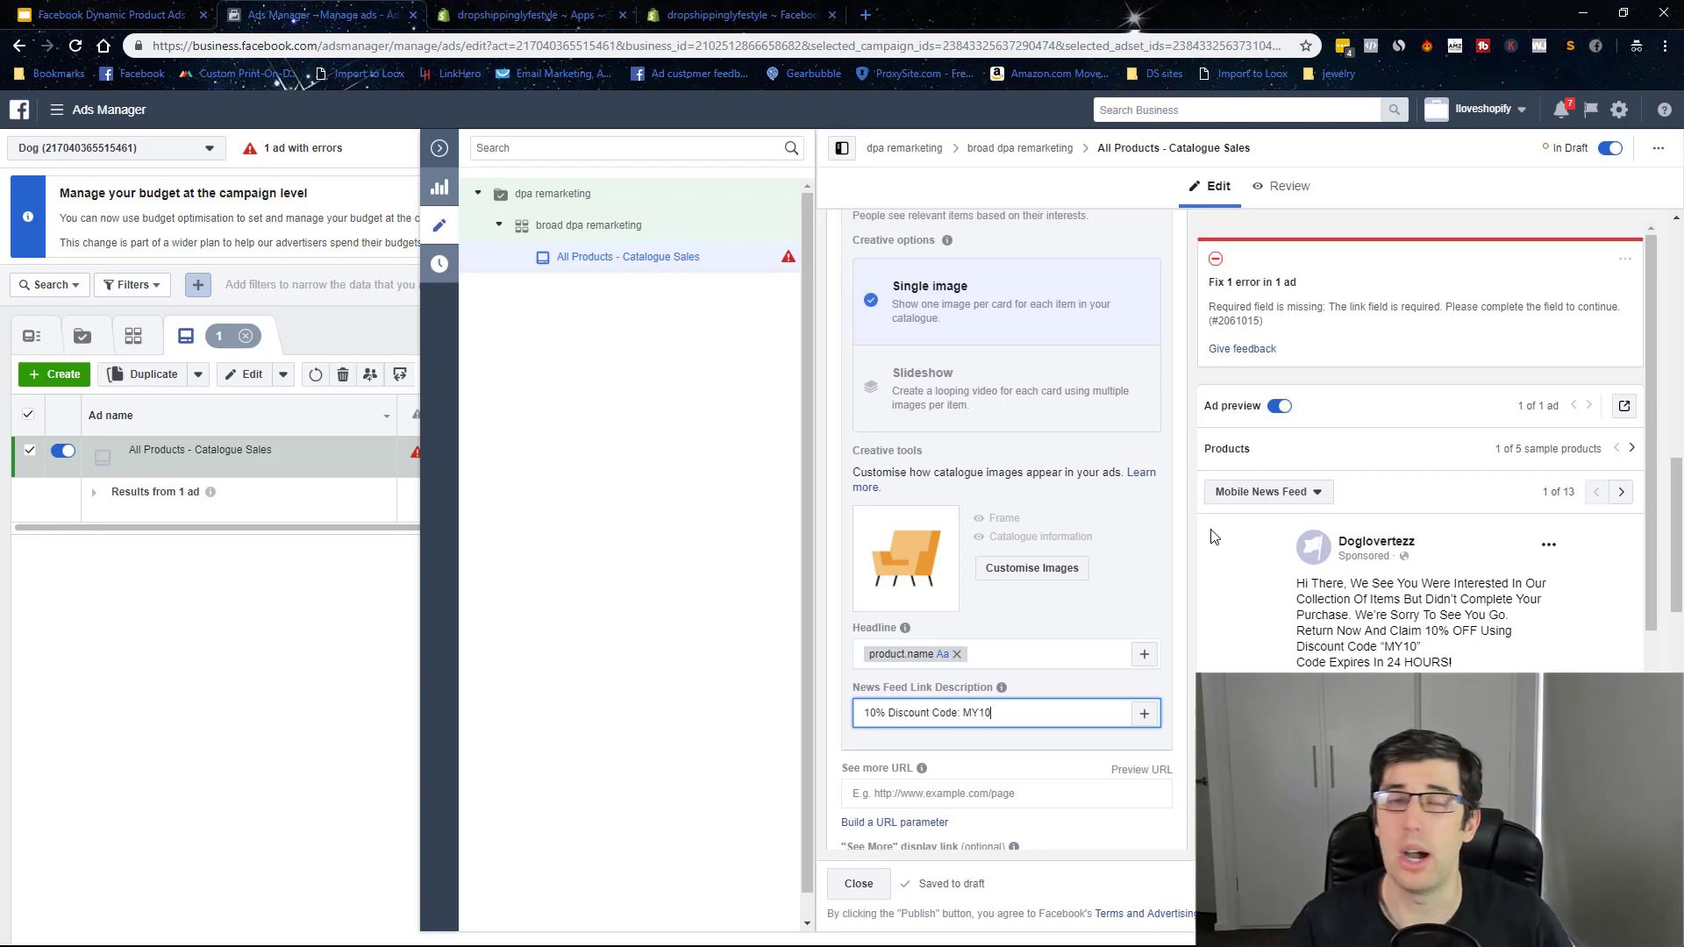
scroll(1211, 533, "down", 4)
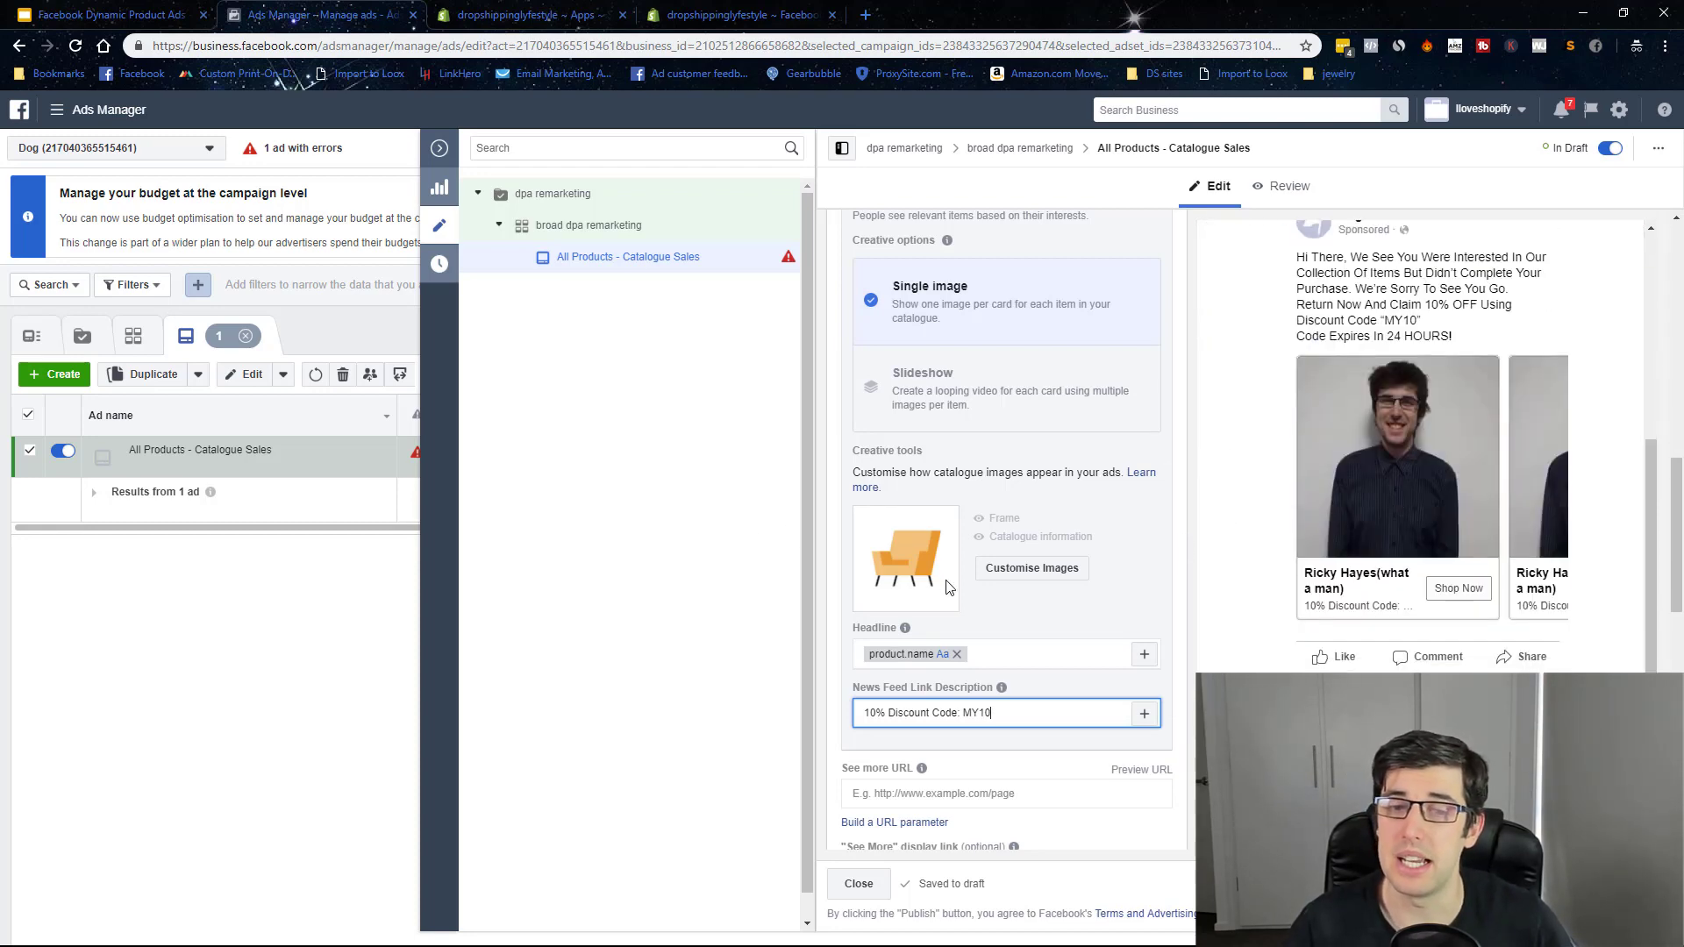
scroll(945, 586, "down", 3)
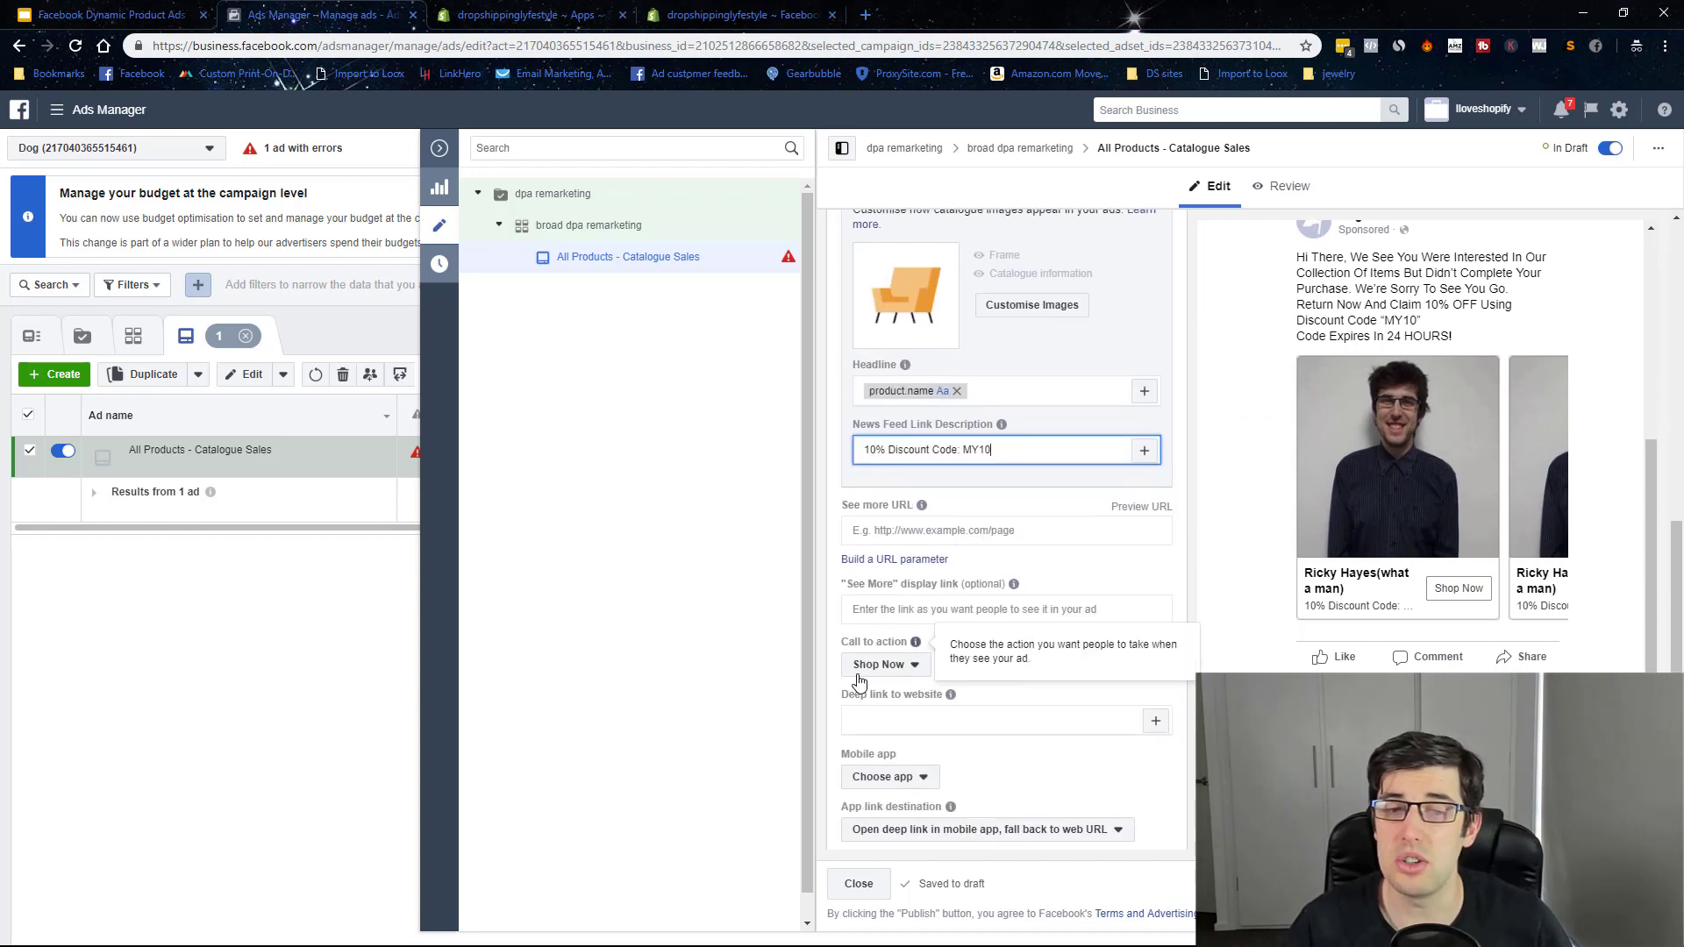
scroll(956, 632, "up", 10)
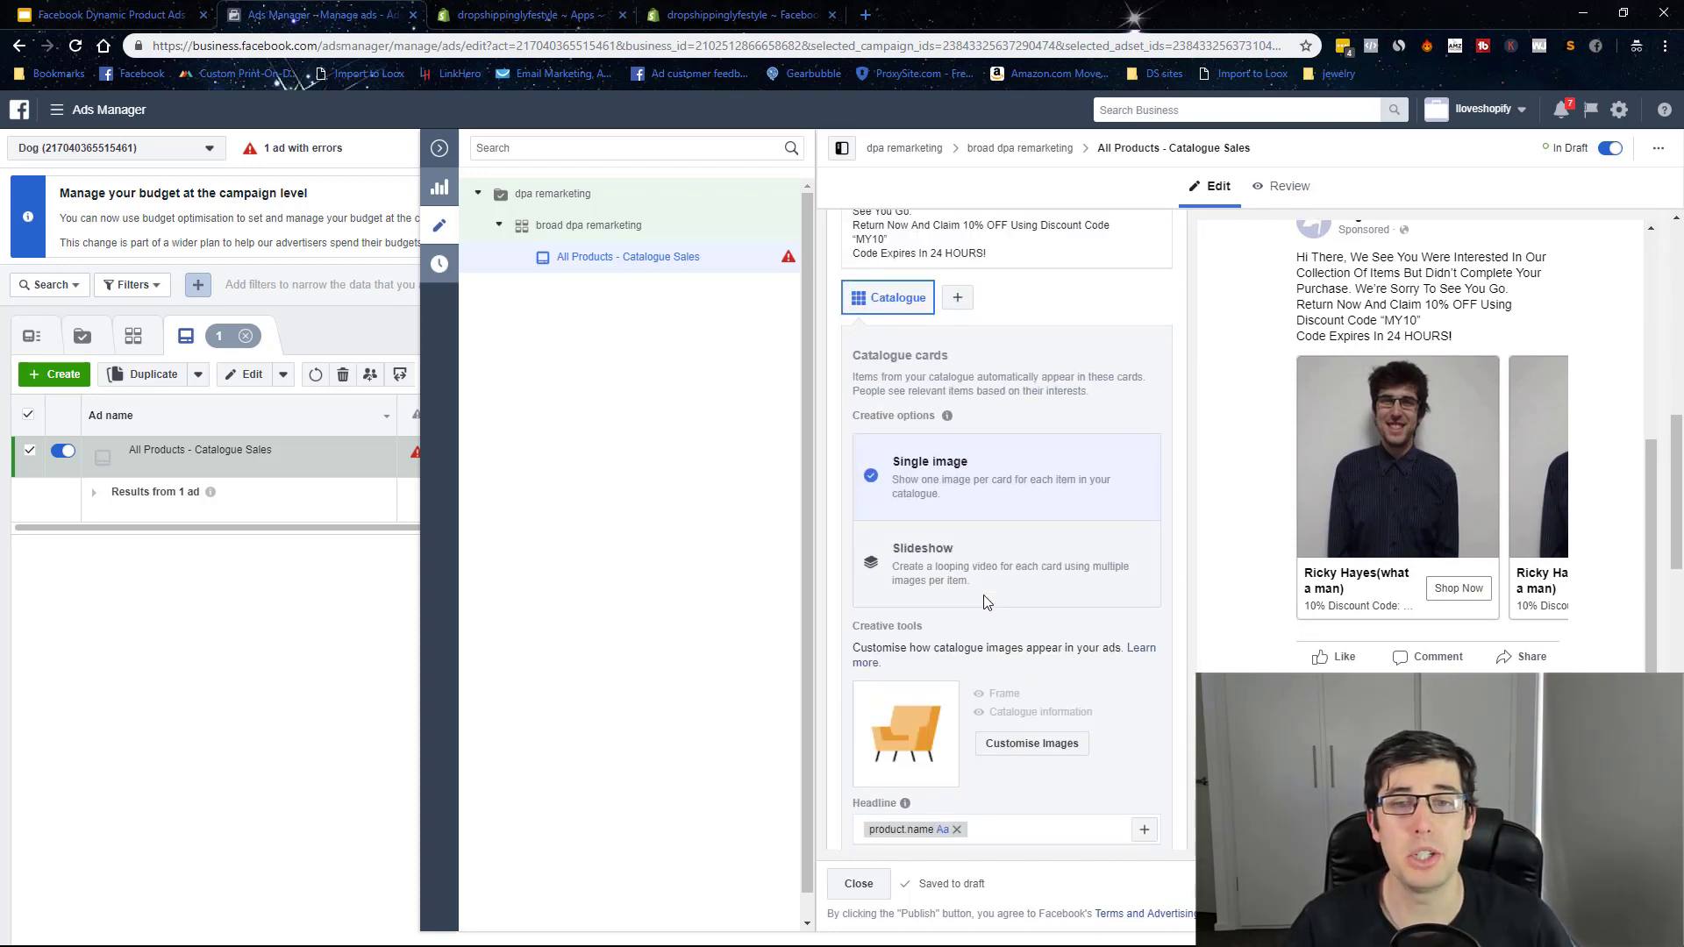
scroll(986, 602, "up", 1)
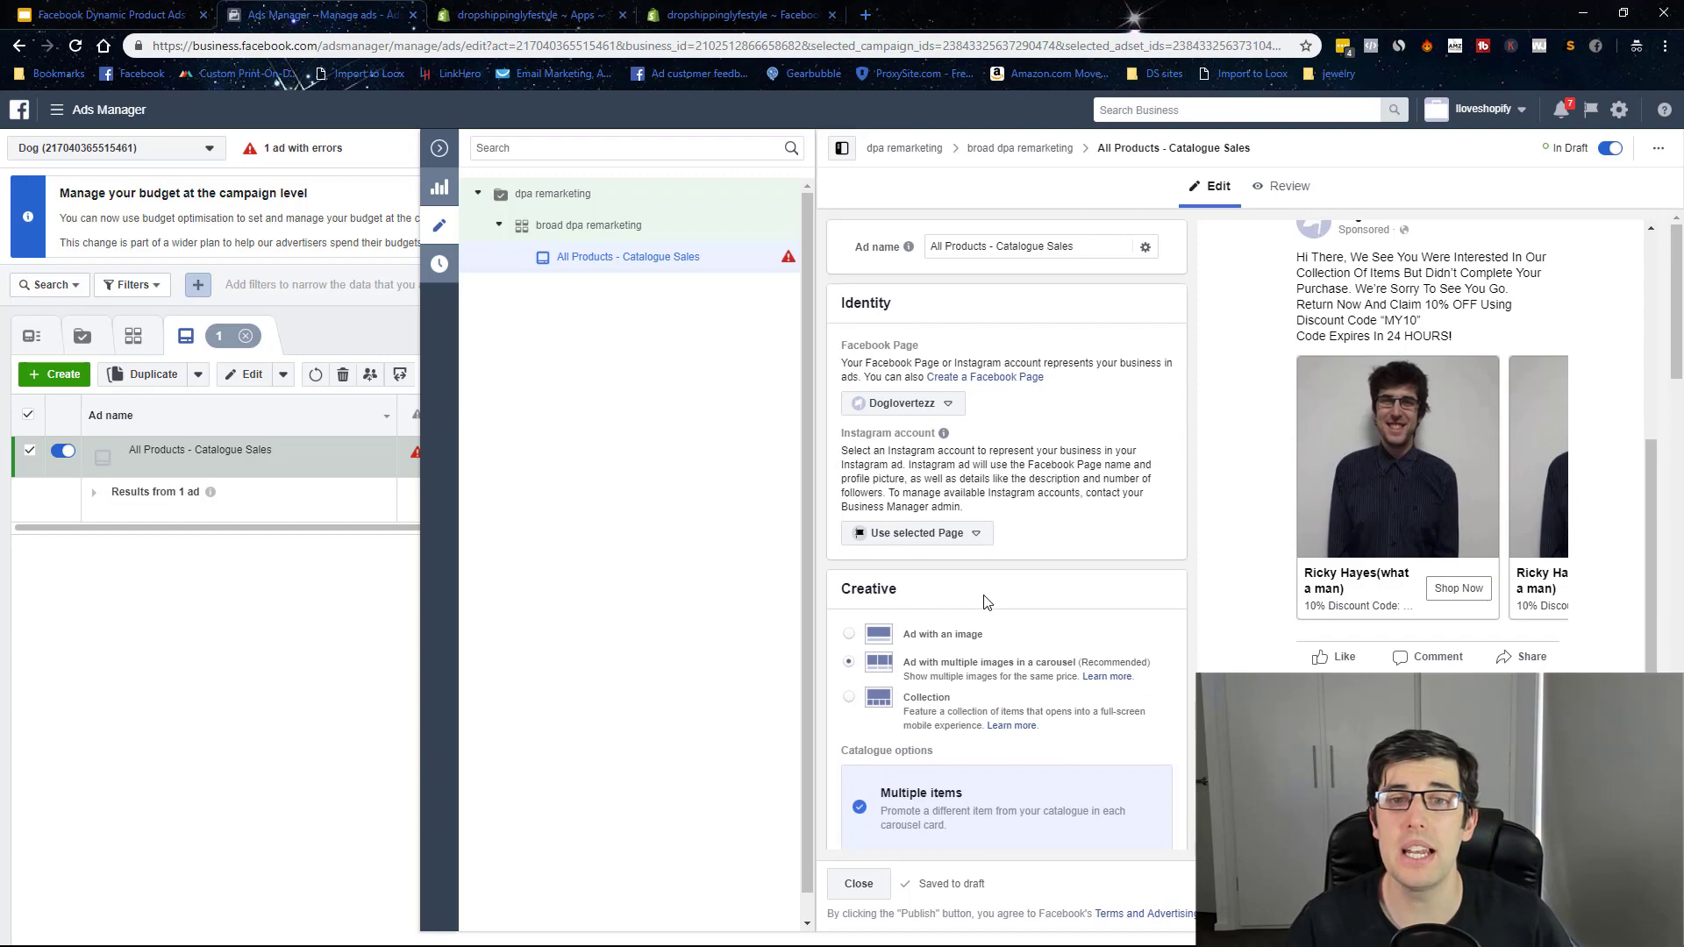